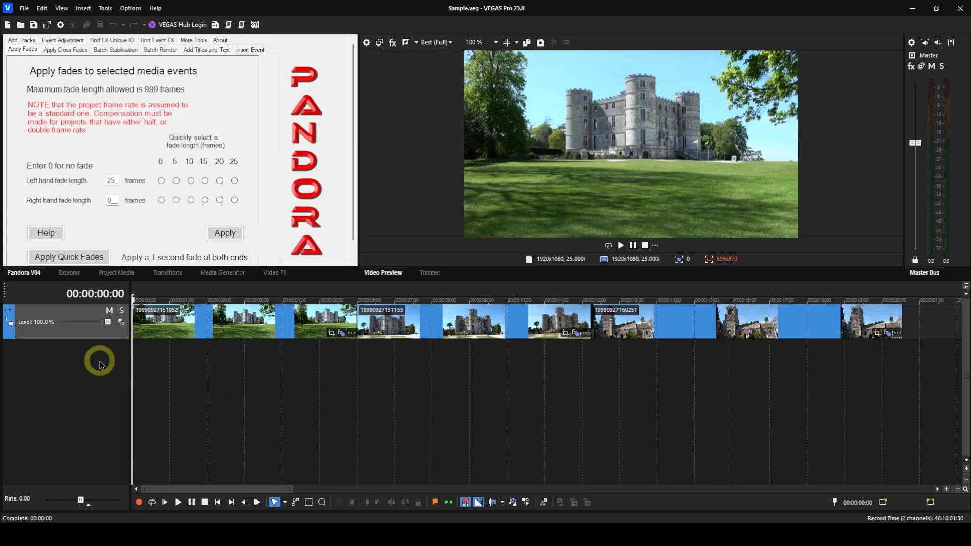
Step: Insert a new video track above the existing track of castle clips
right_click(92, 314)
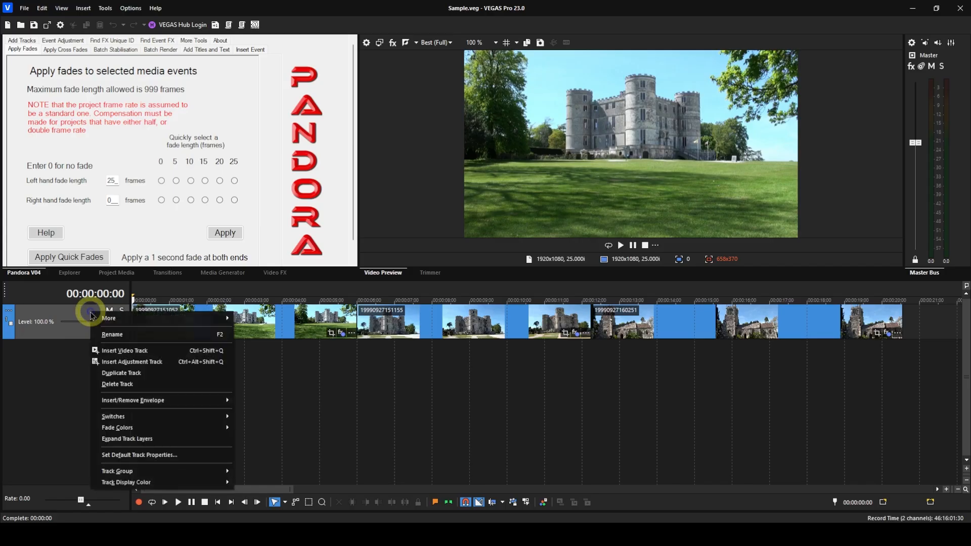
click(114, 353)
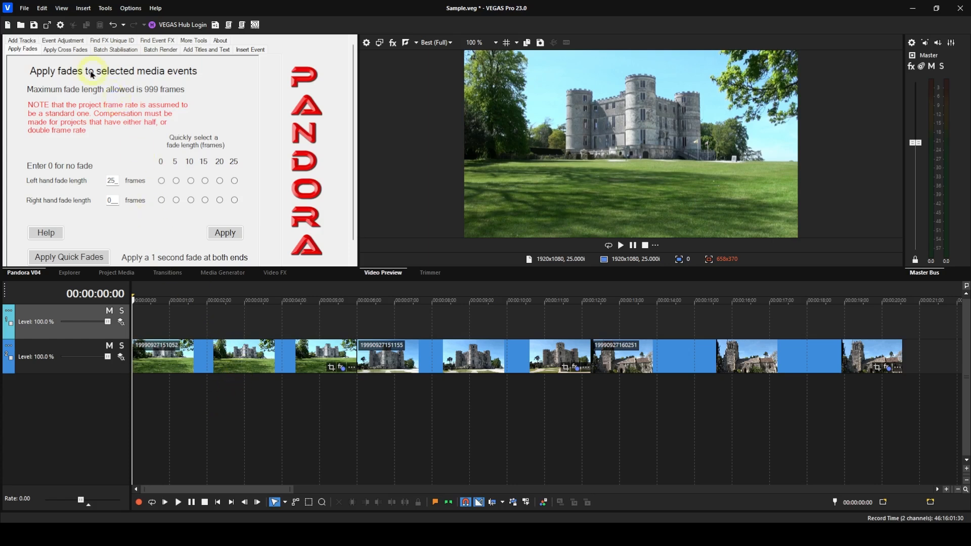
Step: Insert an adjustment event at the timeline start on the new video track and undo the insertion
click(82, 8)
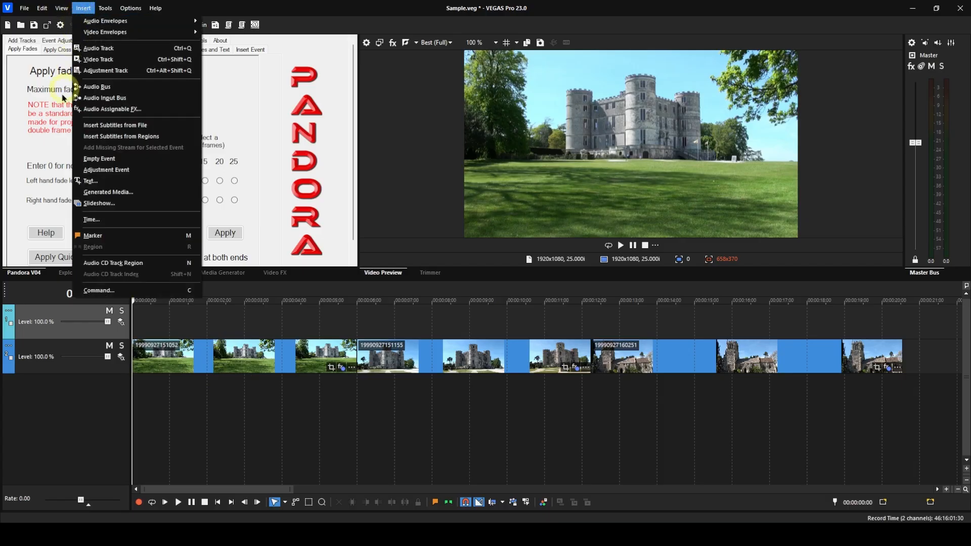
click(81, 172)
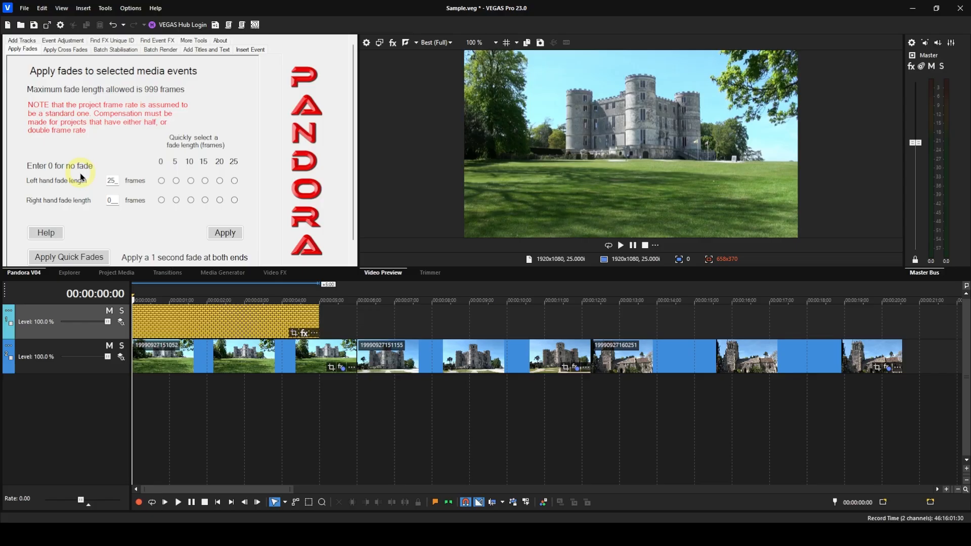
key(ctrl+z)
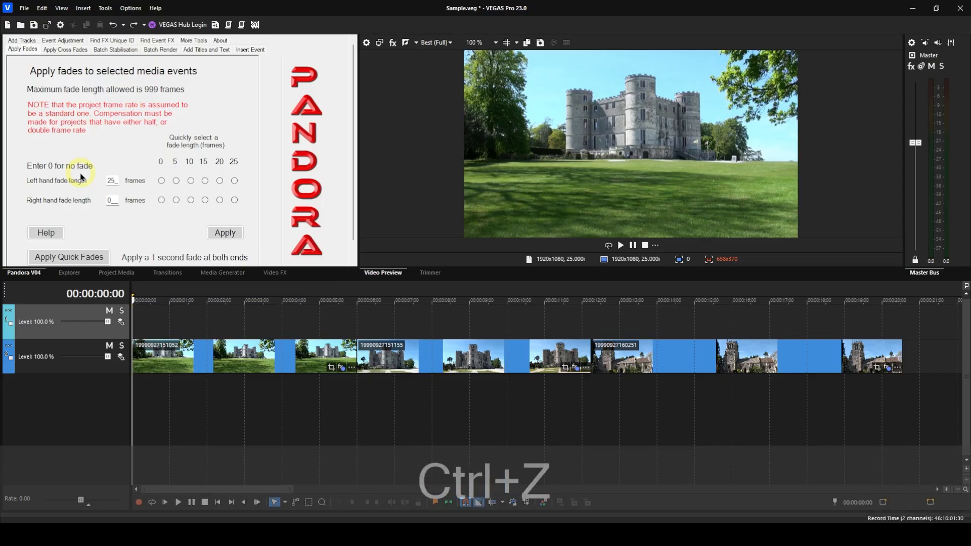
Step: Insert an adjustment event on the empty track at 00:00:03:13 and undo the insertion
click(263, 311)
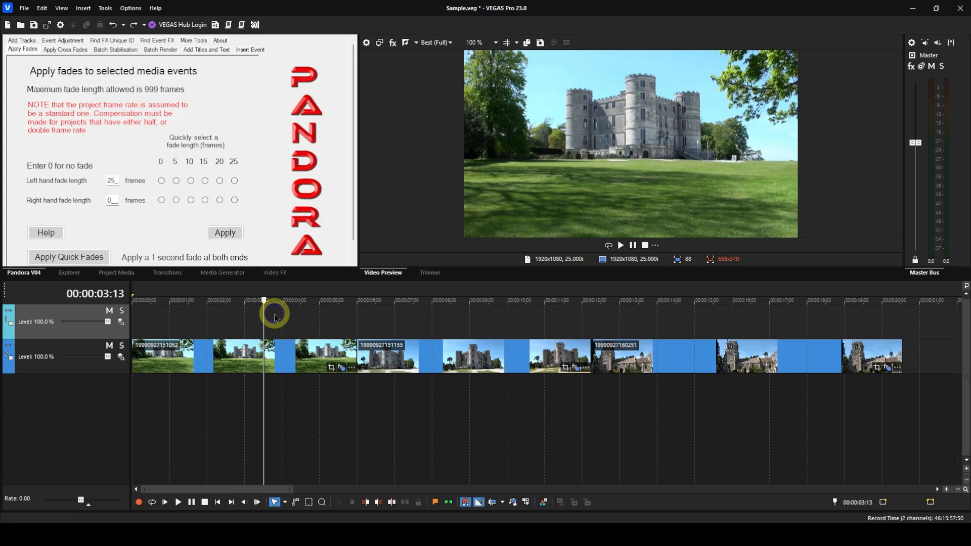
right_click(275, 318)
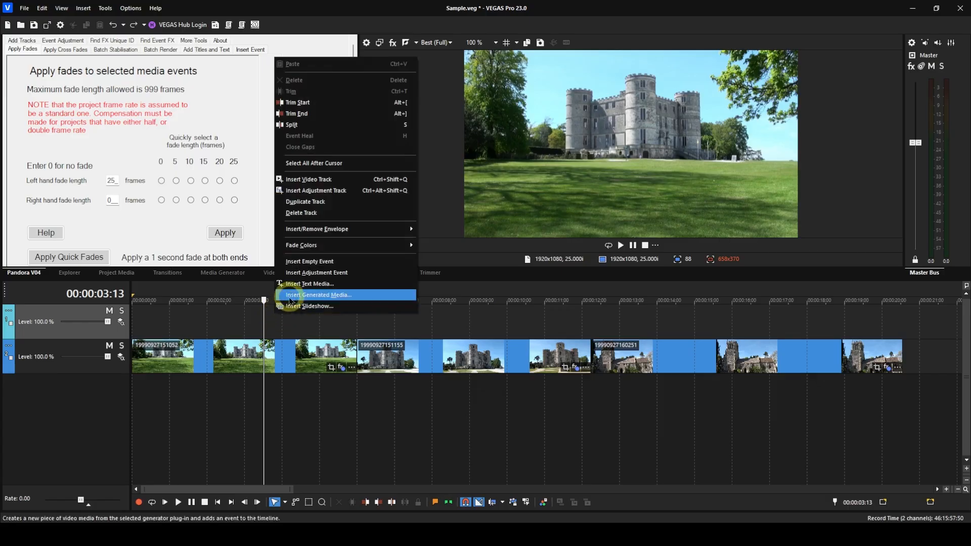
click(300, 275)
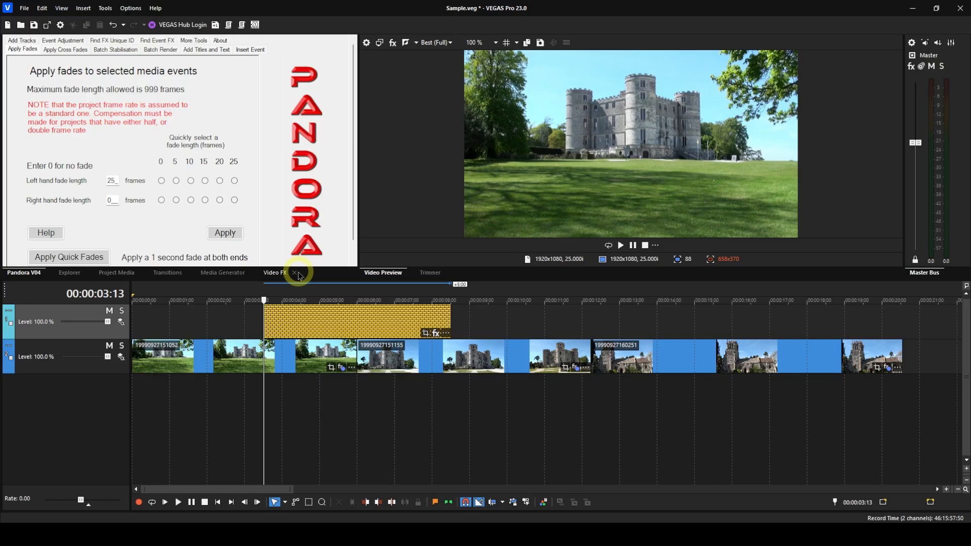
key(ctrl+z)
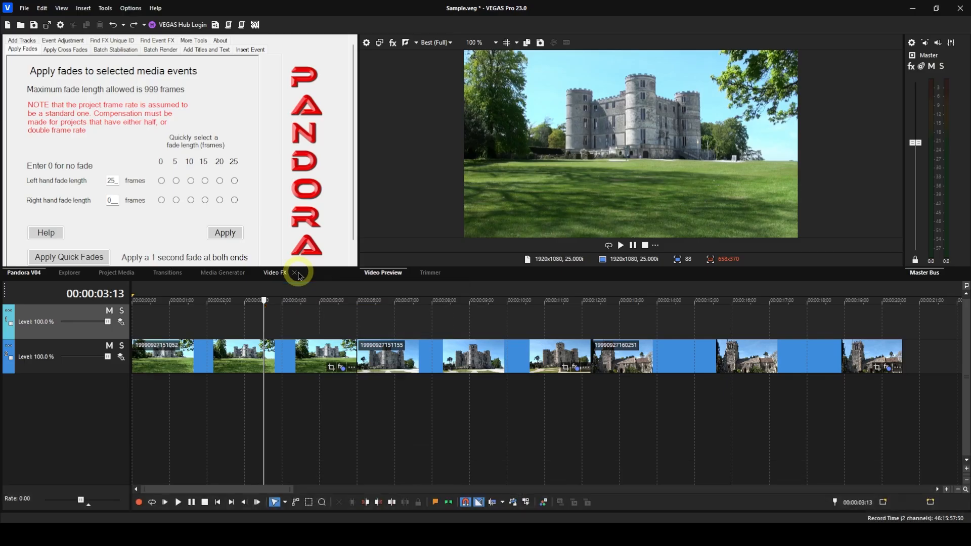
Step: Examine the new still image length setting in the Editing preferences
click(131, 8)
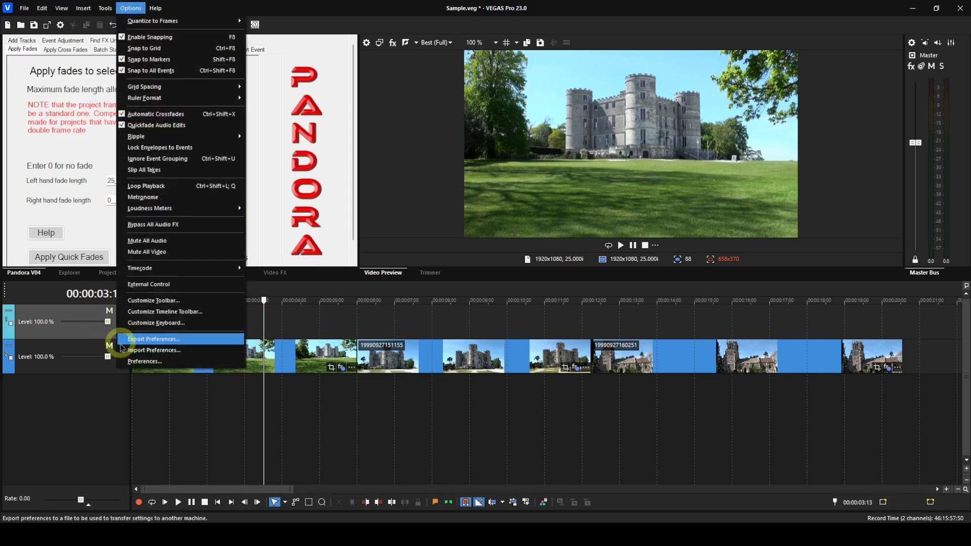
click(132, 361)
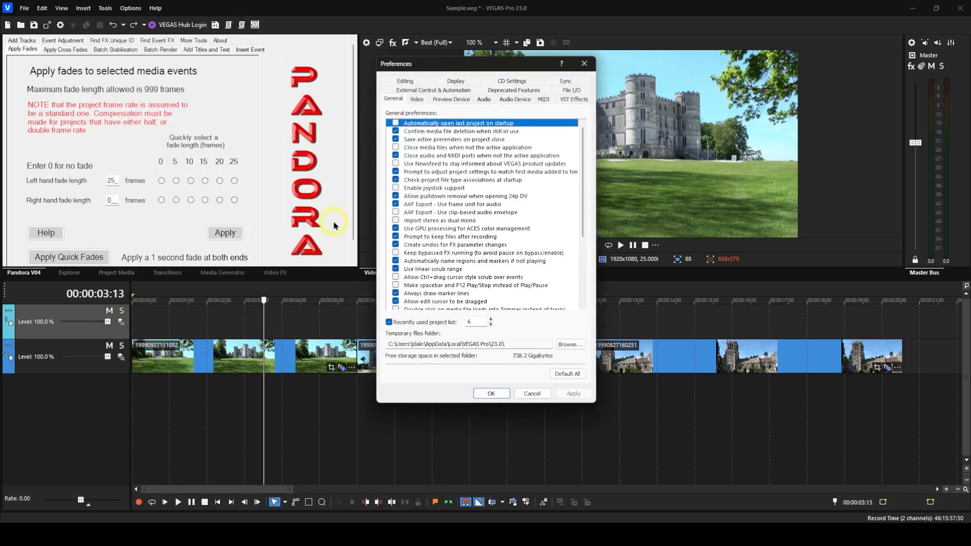
click(405, 82)
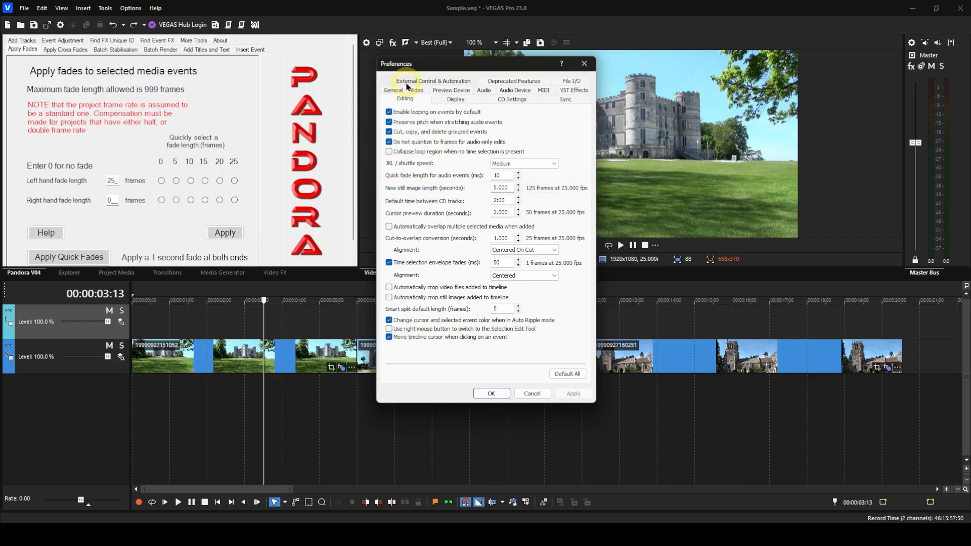
click(583, 64)
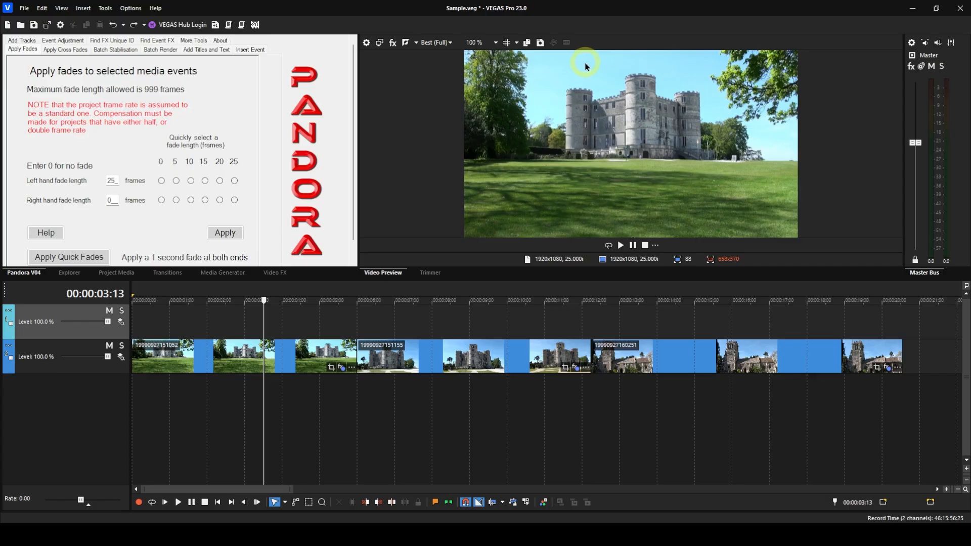
Step: Insert an adjustment event on the empty track across a time selection from 00:00:05:07 to 00:00:09:01, and undo it
drag(331, 289, 471, 289)
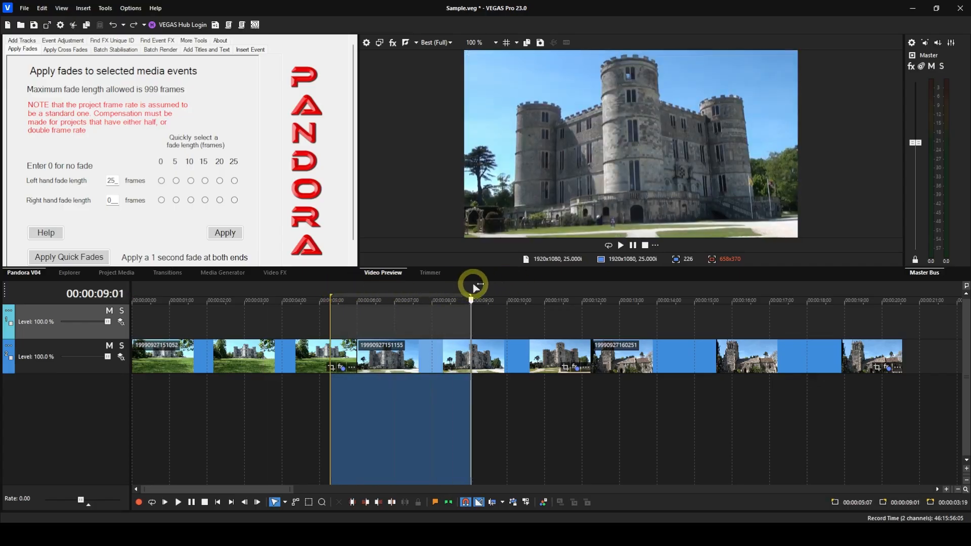
right_click(411, 329)
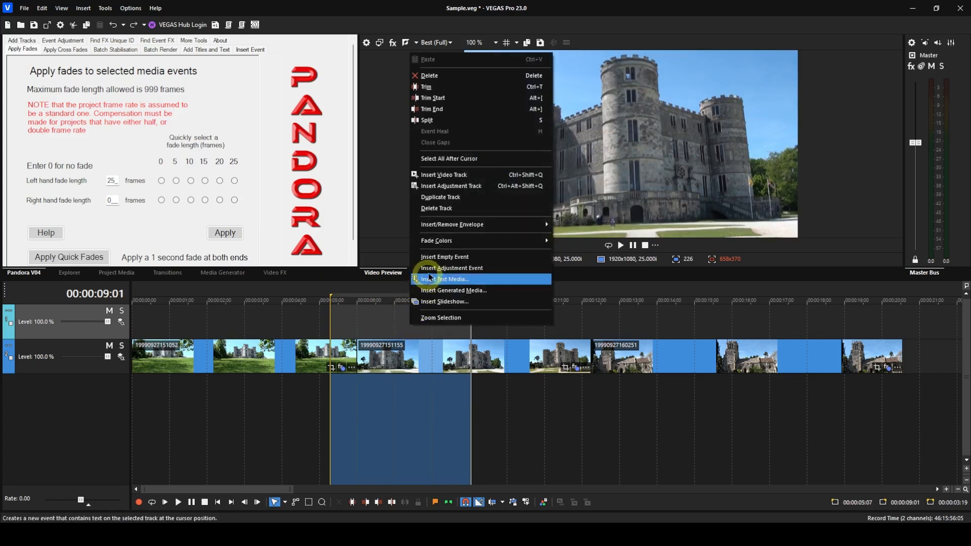
click(431, 269)
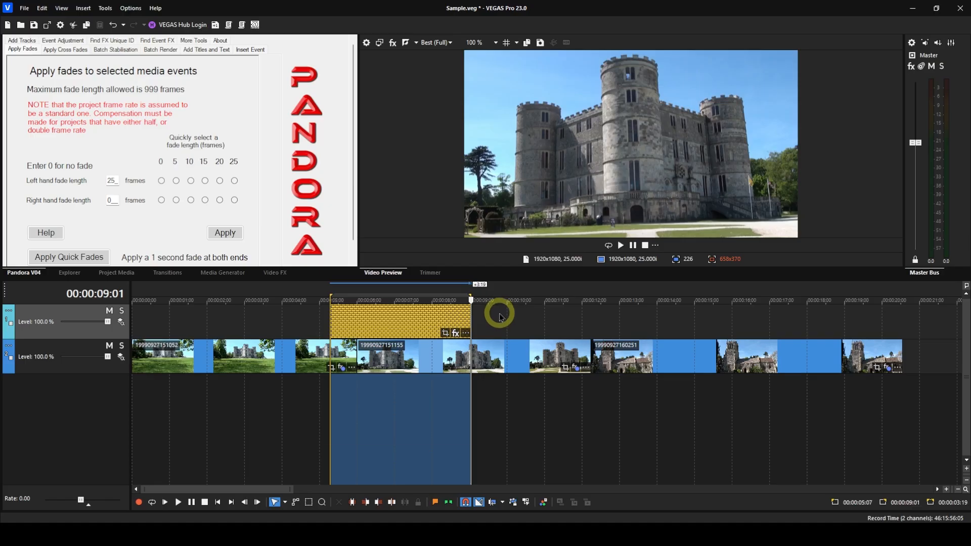
key(ctrl+z)
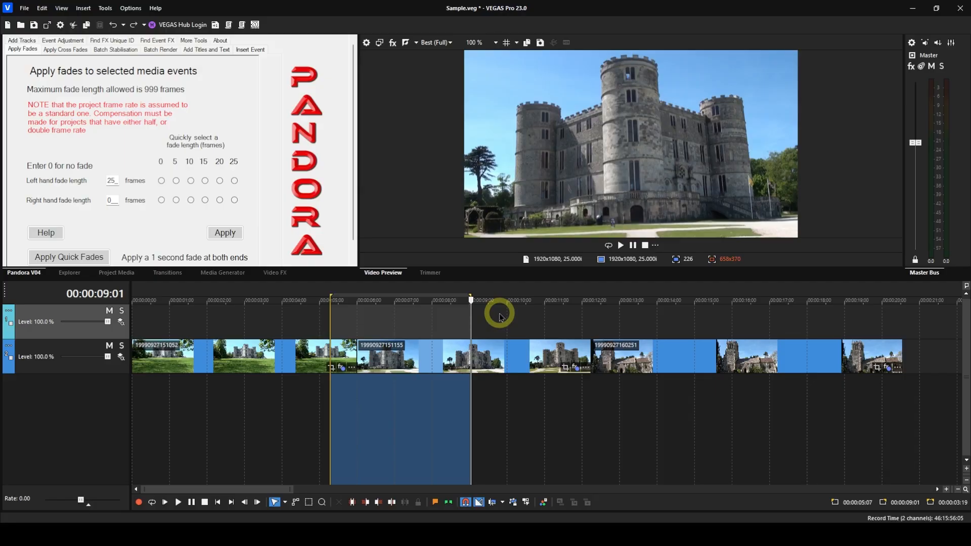
Step: Mark a time selection from 00:00:09:21 to 00:00:11:19, try inserting an adjustment event at 00:00:06:04 outside it, and undo the insertion
drag(502, 289, 578, 291)
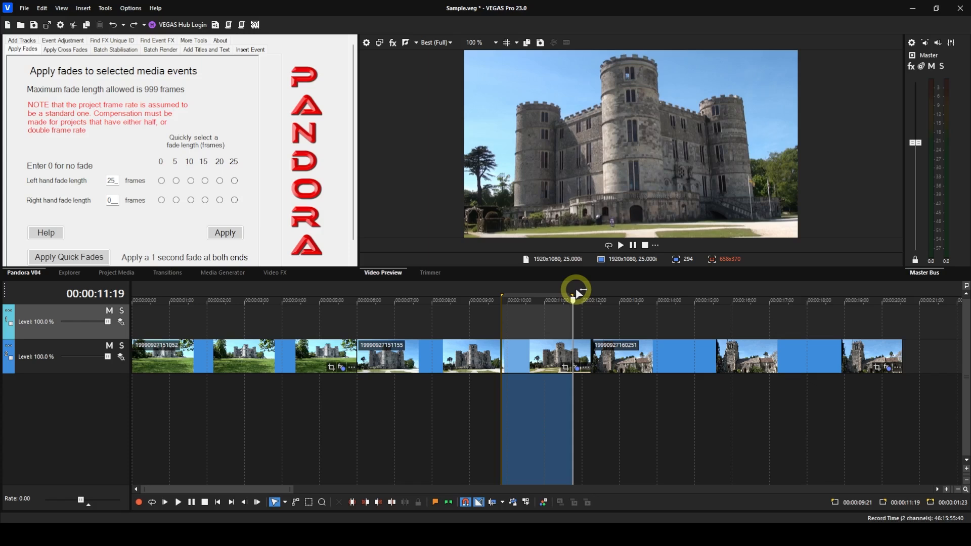
click(364, 322)
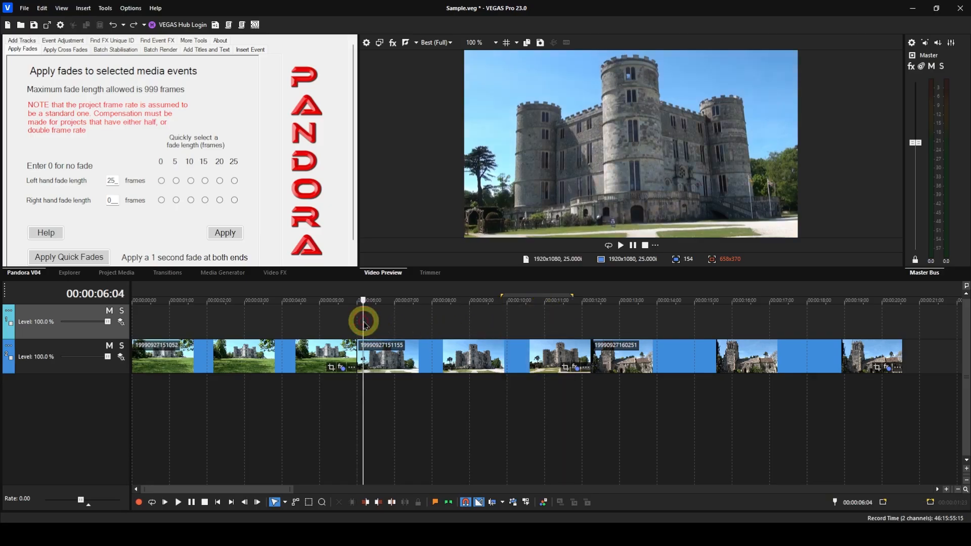
right_click(363, 322)
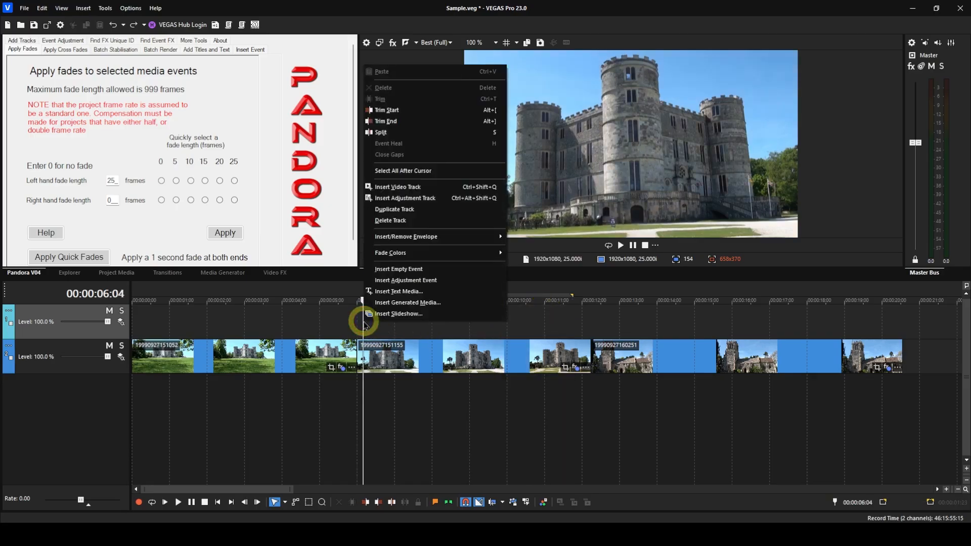
click(377, 280)
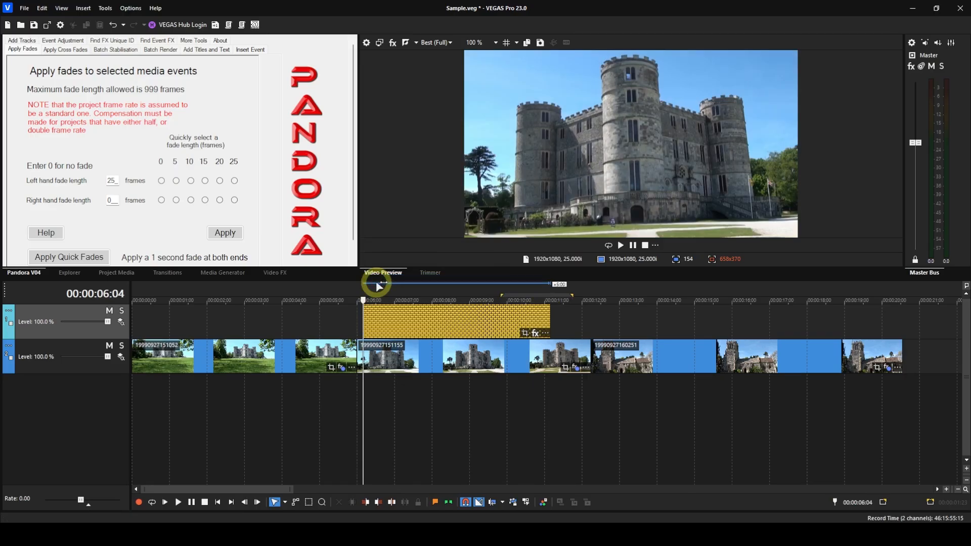
key(ctrl+z)
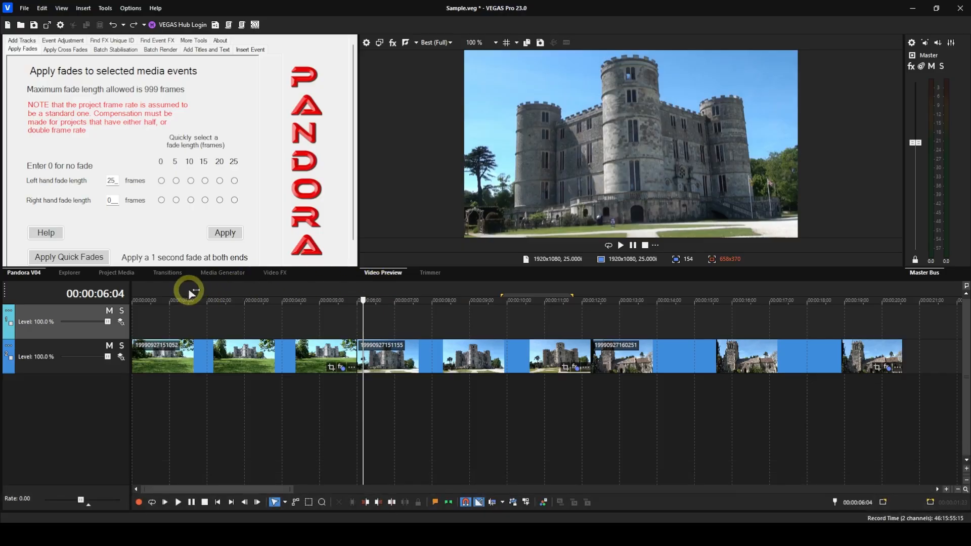
Step: Insert a 4-second adjustment event with Pandora on the empty track at 00:00:01:03
click(173, 299)
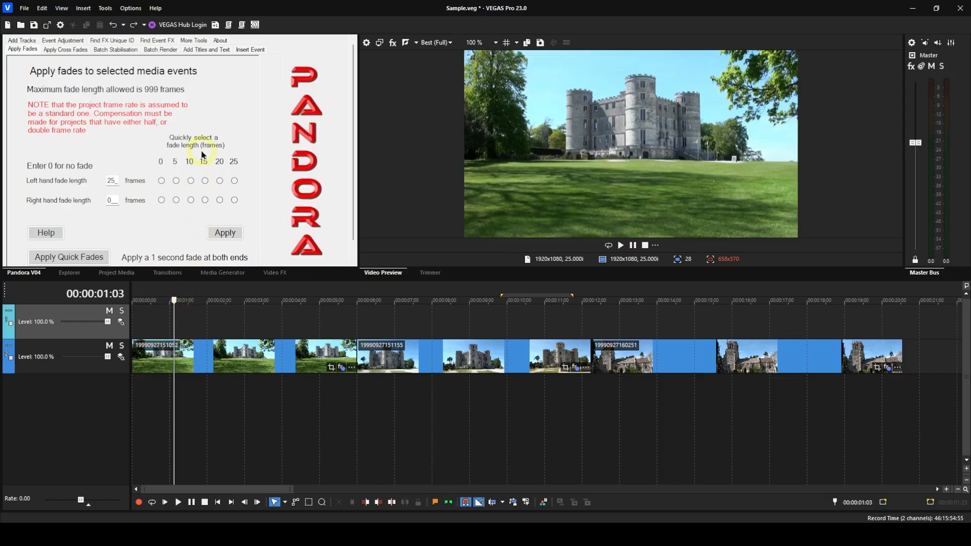
click(246, 51)
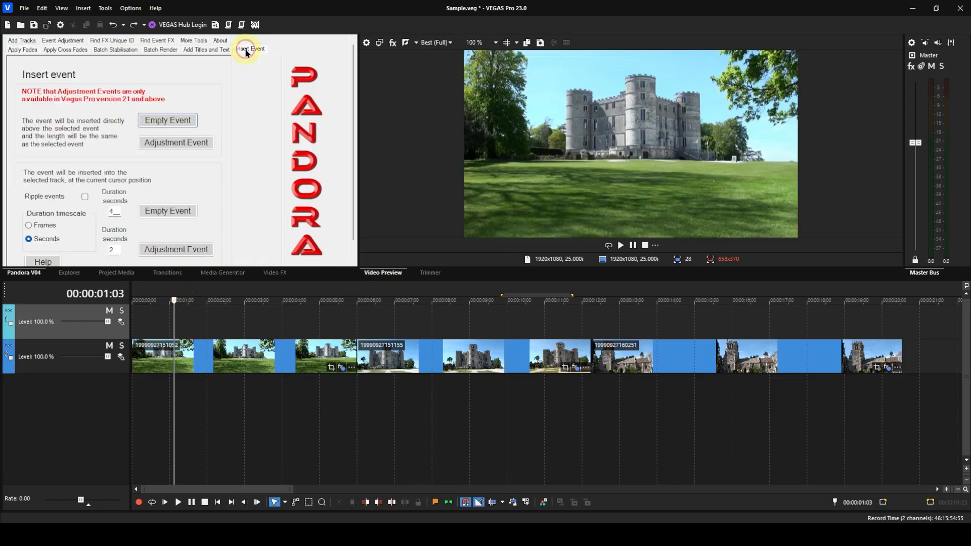
double_click(118, 252)
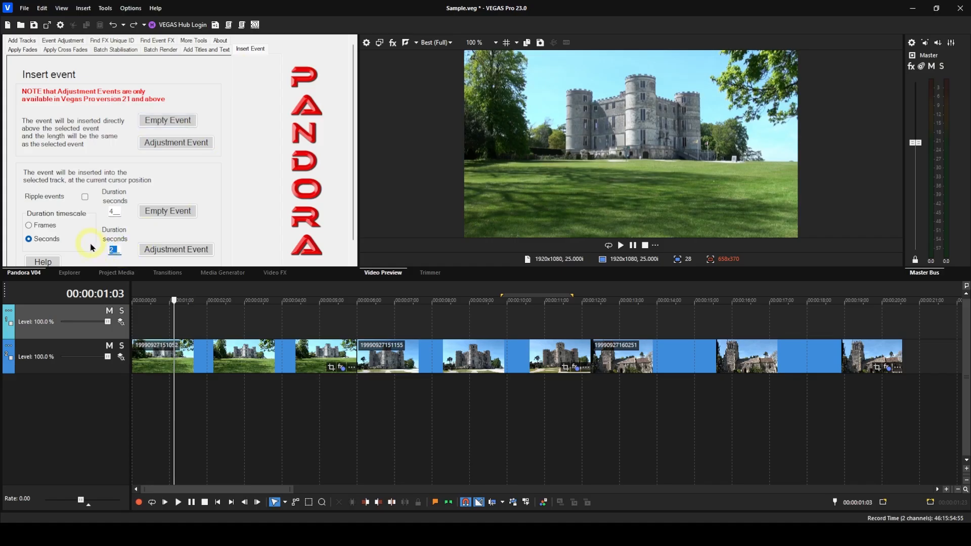
text(4)
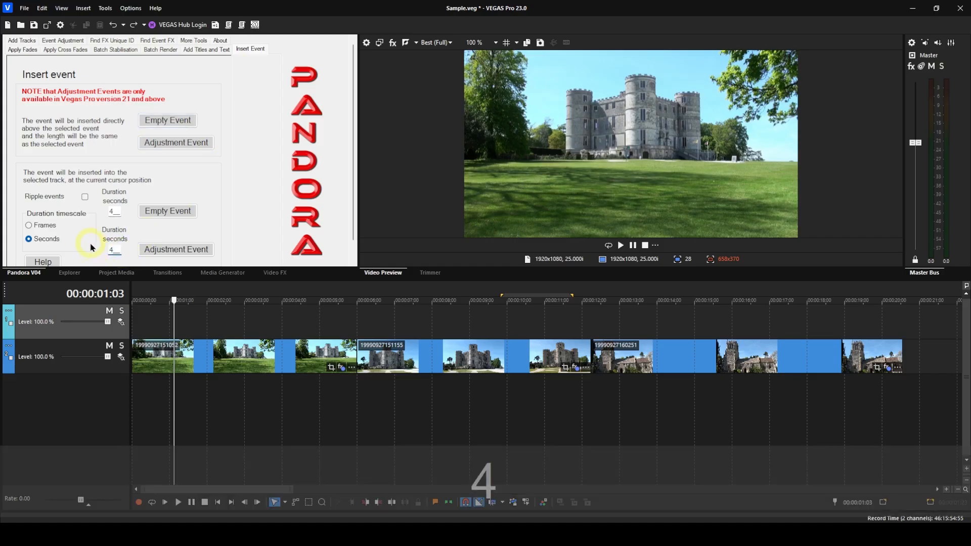
click(156, 252)
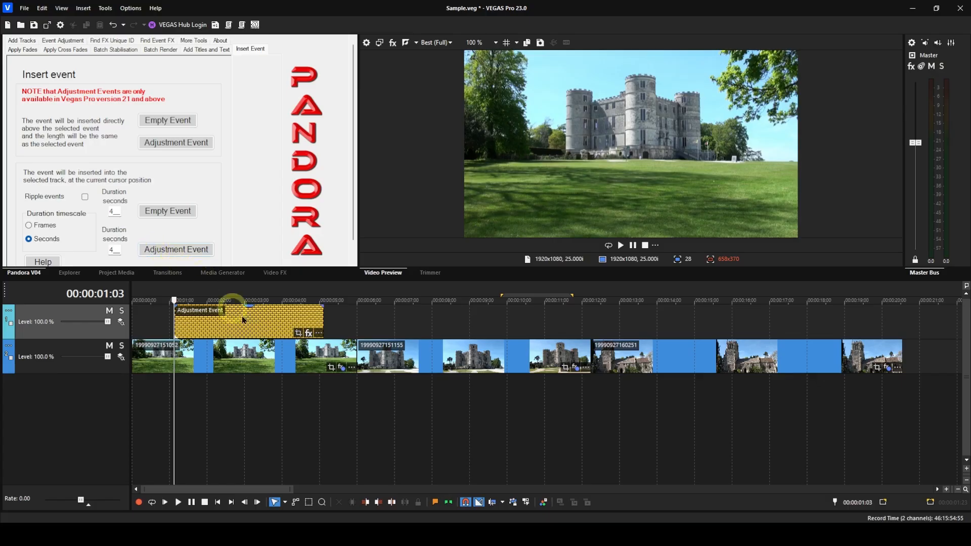
Step: Add the VEGAS Black and White effect to the adjustment event with its default settings
click(307, 335)
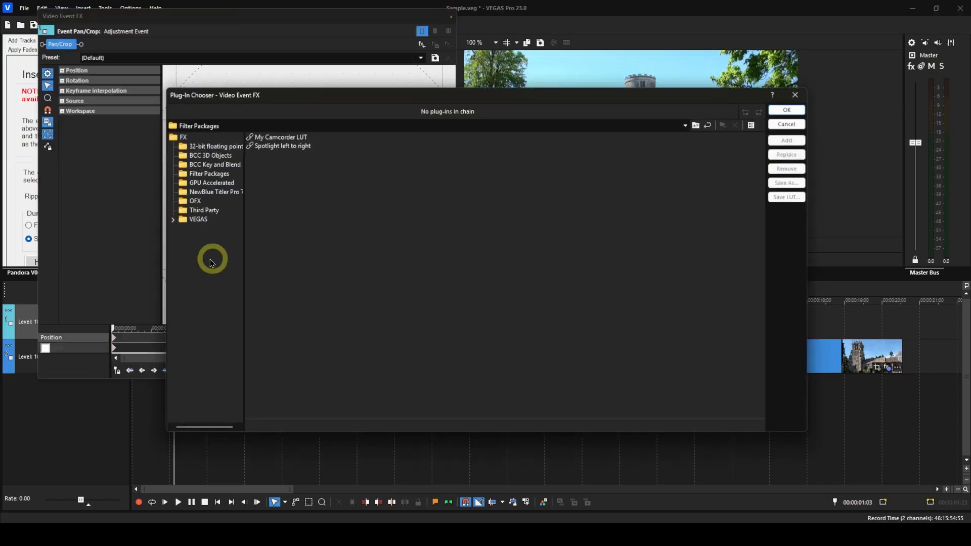
click(188, 224)
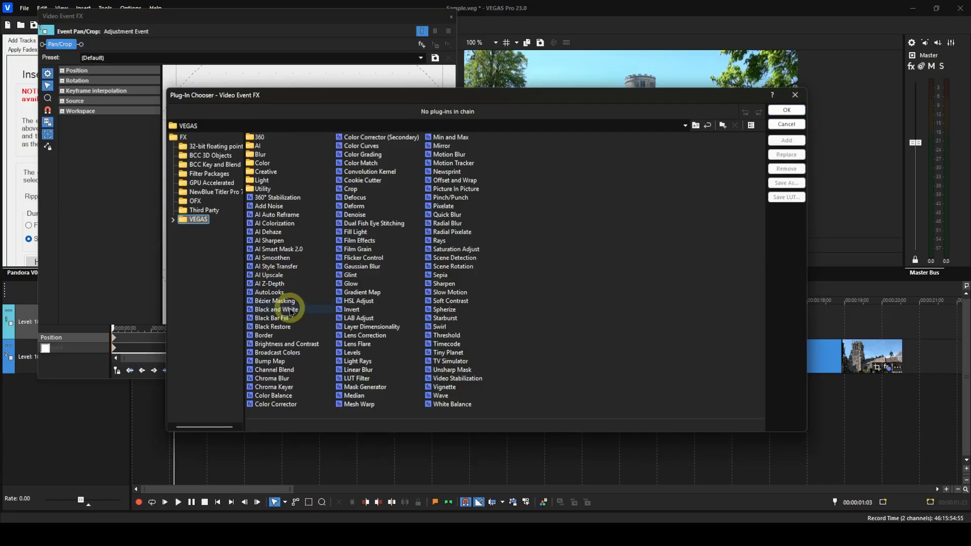
click(282, 310)
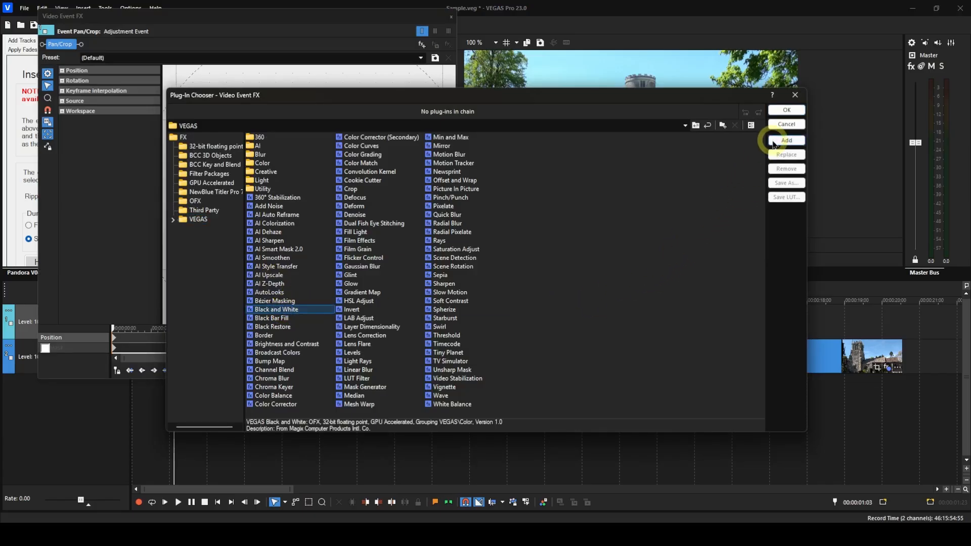
click(786, 140)
click(786, 110)
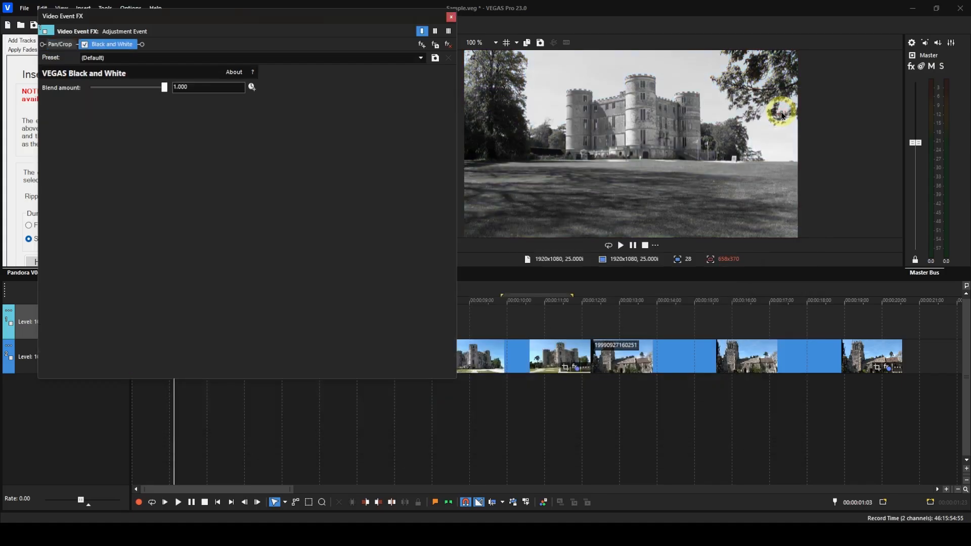
click(451, 17)
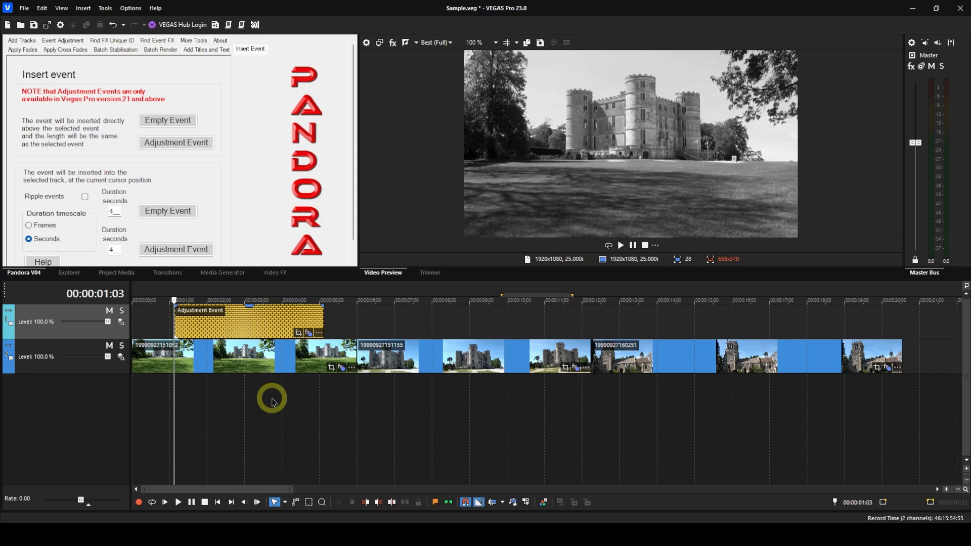
Step: Preview the black and white effect at several points along the adjustment event
click(240, 292)
click(285, 292)
click(302, 292)
click(226, 292)
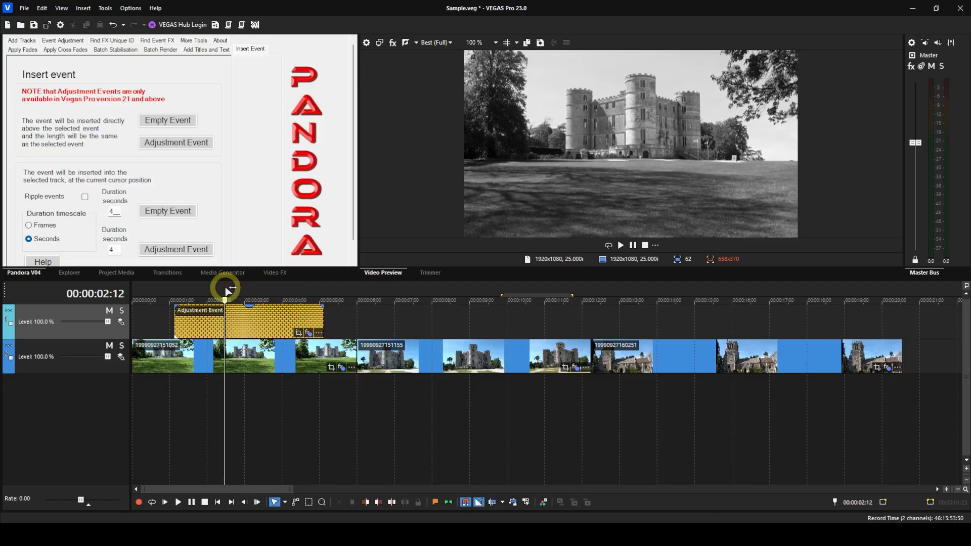
Step: Apply Pandora's quick 1-second fades to both ends of the adjustment event
click(211, 328)
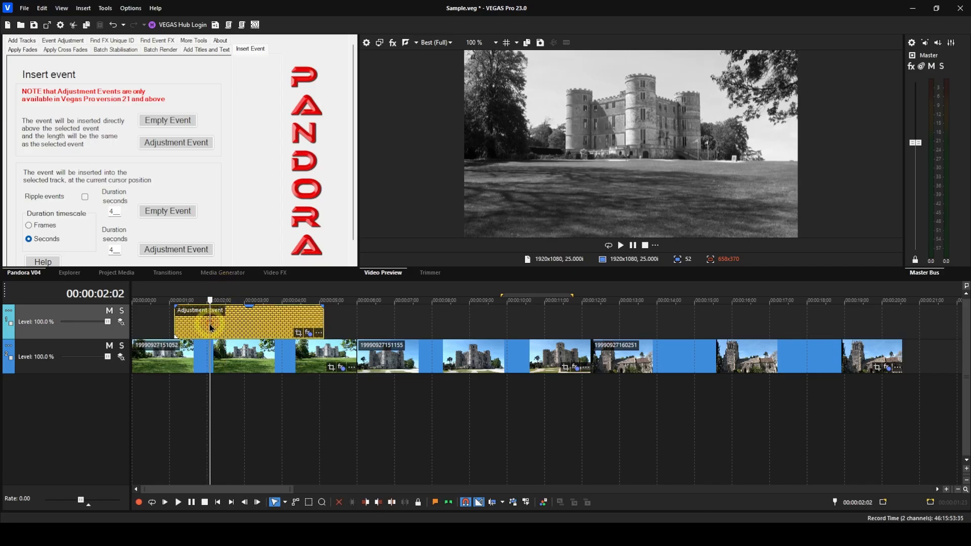
click(23, 49)
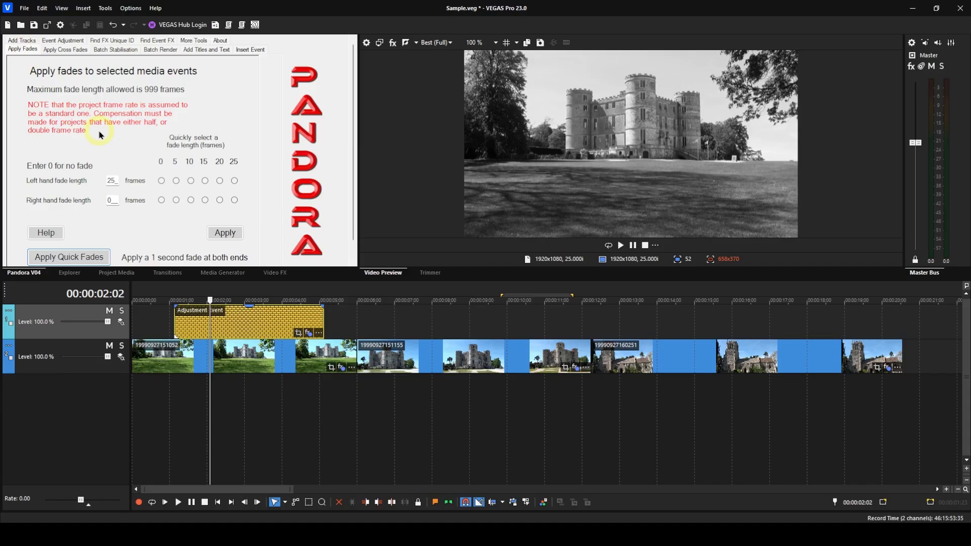
click(94, 258)
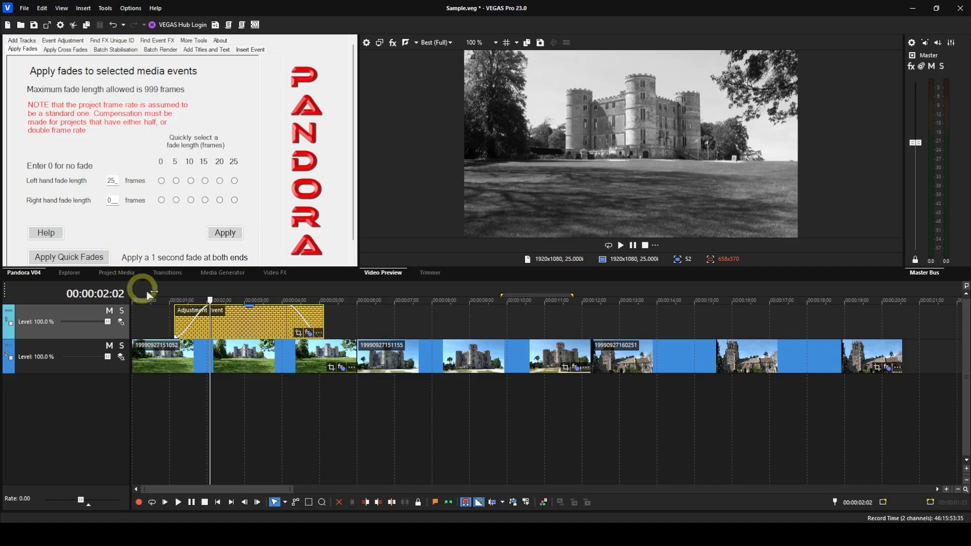
Step: Move the adjustment event to about 00:00:04:02 so it spans the cut between the first two clips, and play it through
drag(226, 326, 284, 303)
click(272, 299)
key(space)
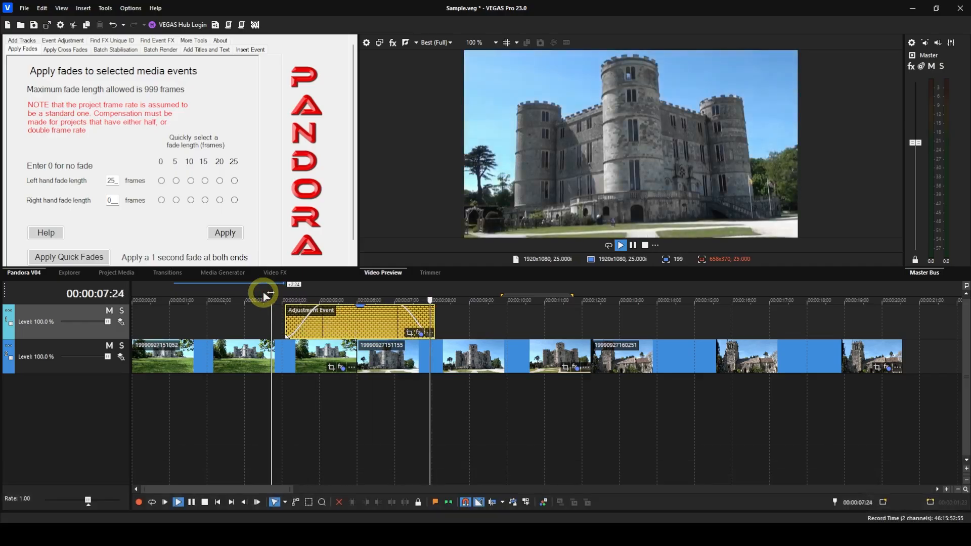
key(space)
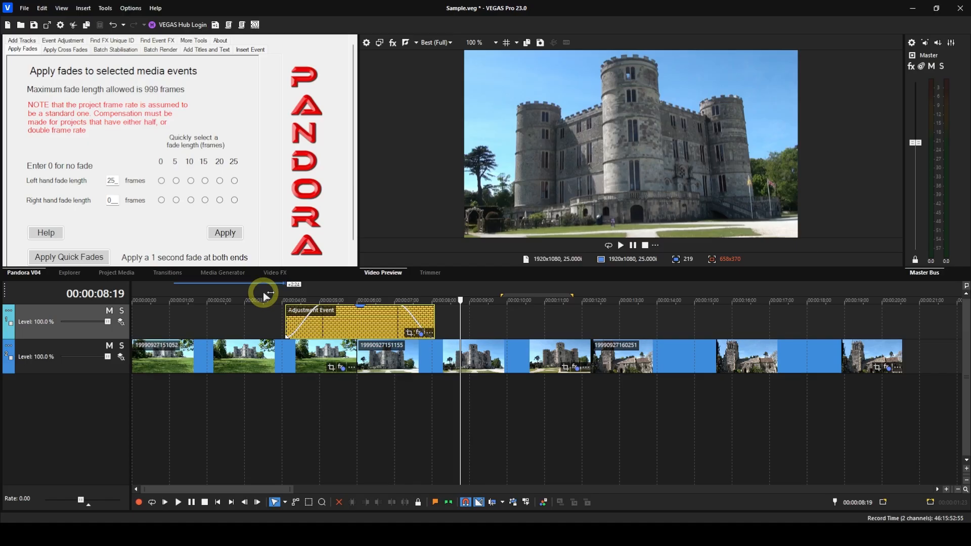
Step: Copy the adjustment event, paste it above the third clip at about 00:00:12:17, and undo the paste
click(353, 328)
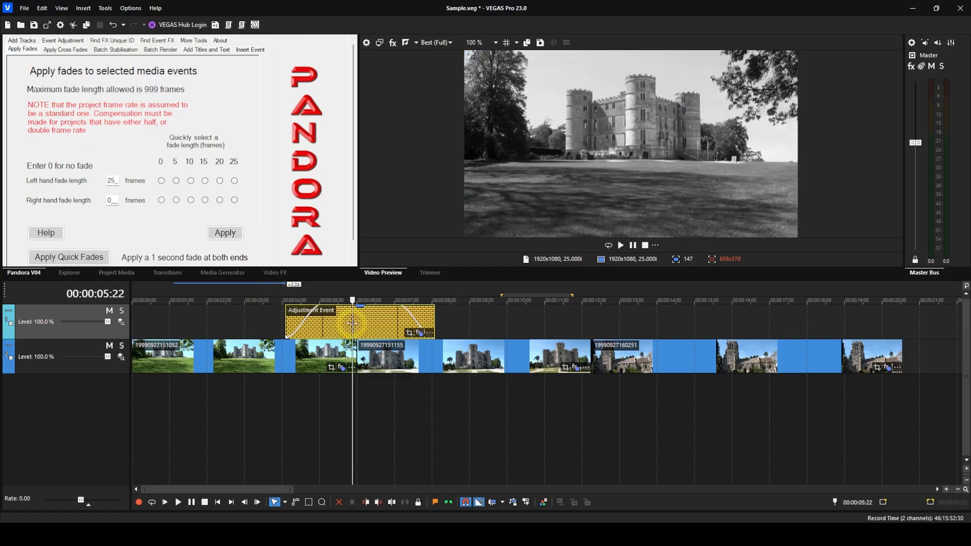
key(ctrl+c)
click(607, 323)
key(ctrl+v)
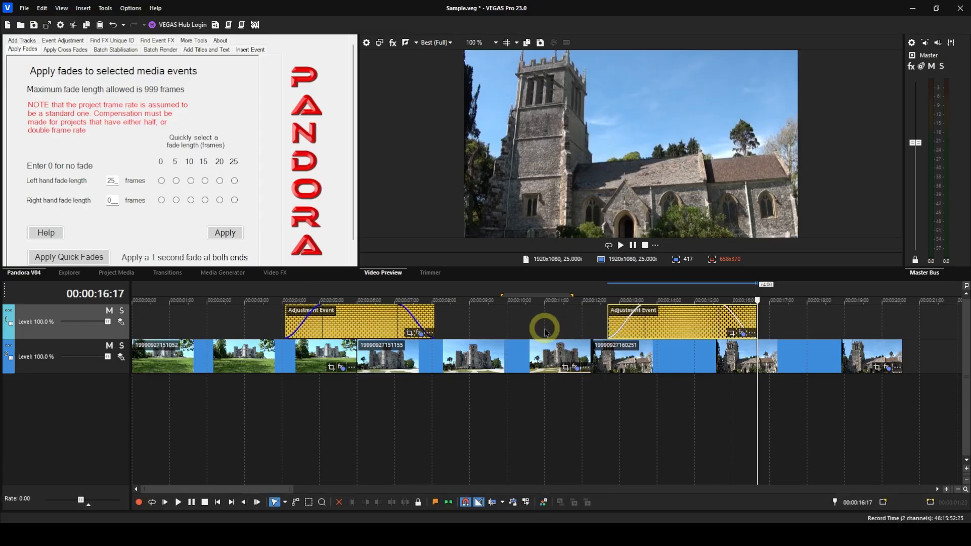
key(ctrl+z)
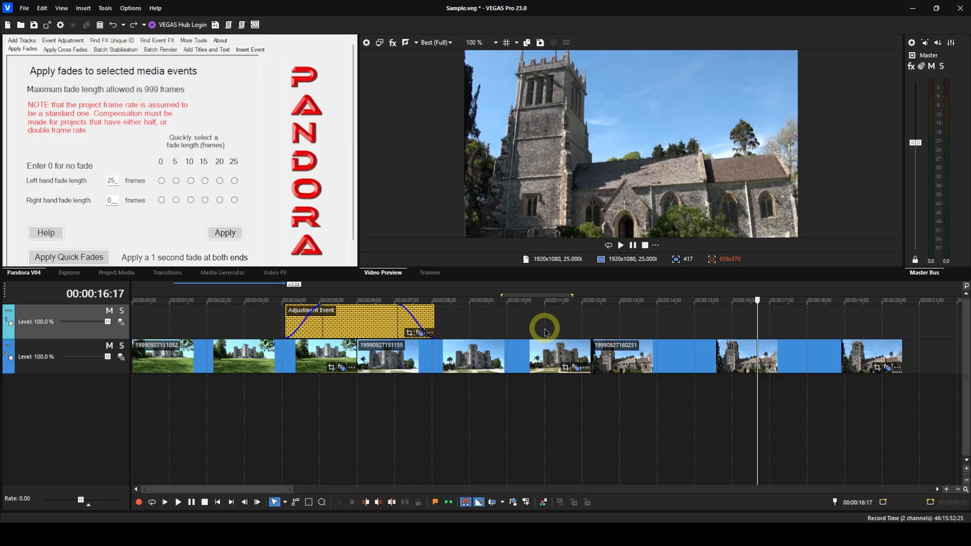
Step: Open Pan/Crop for the adjustment event and enlarge its frame well beyond the original picture area
click(409, 334)
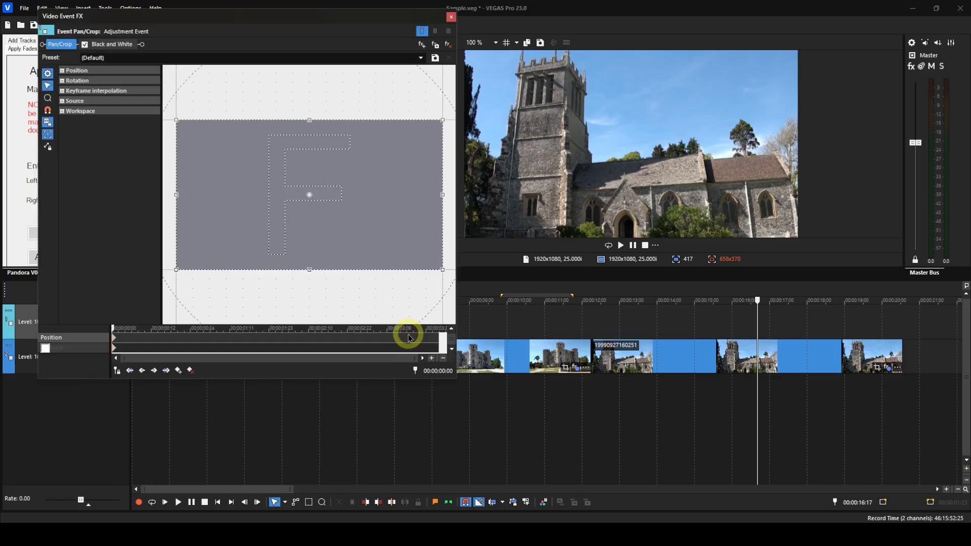
drag(175, 271, 102, 335)
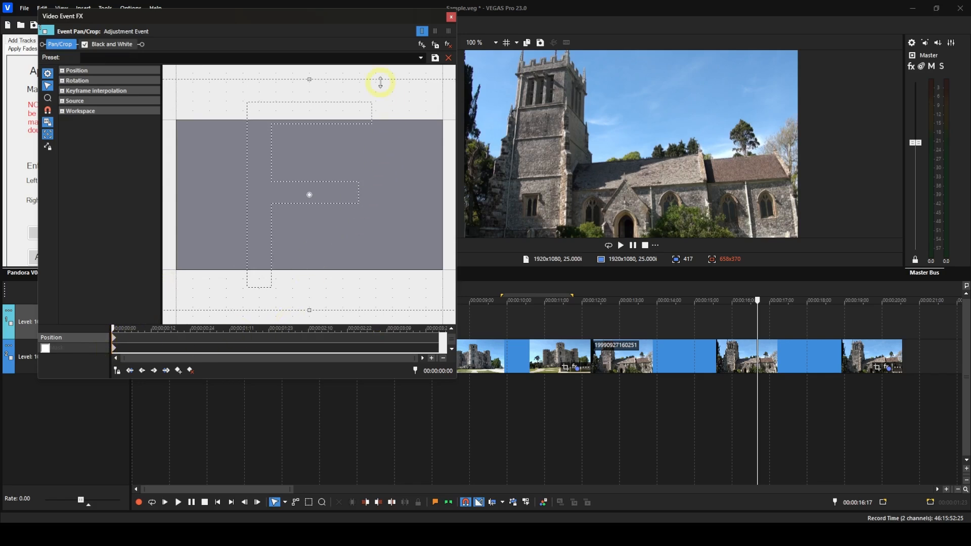
drag(336, 22, 475, 47)
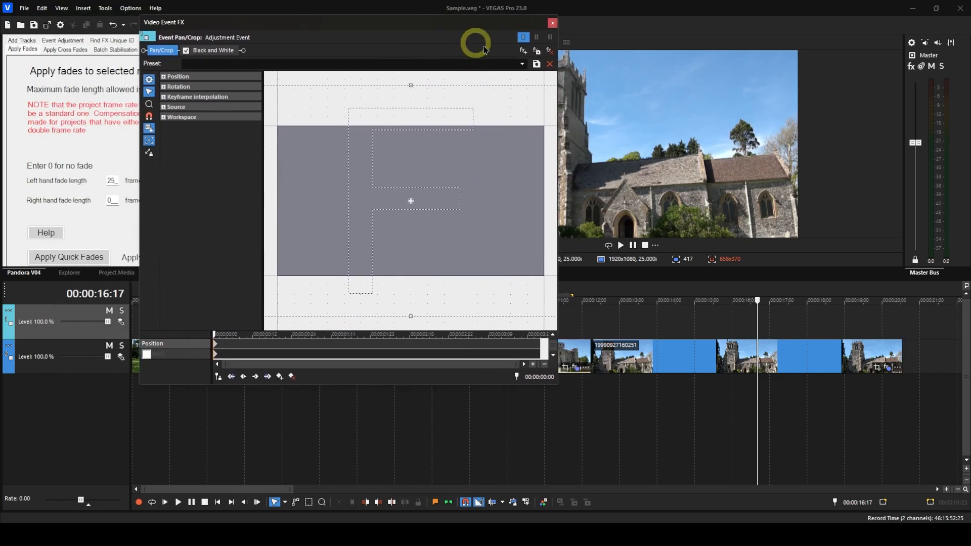
Step: Play the timeline from about 00:00:02:08 past the adjustment event to preview the changed Pan/Crop frame
click(153, 432)
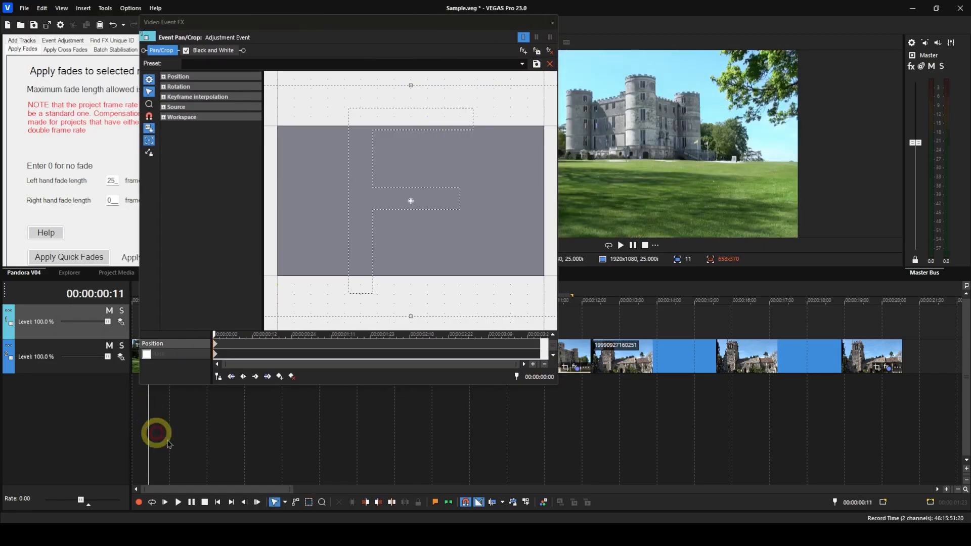
click(219, 462)
key(space)
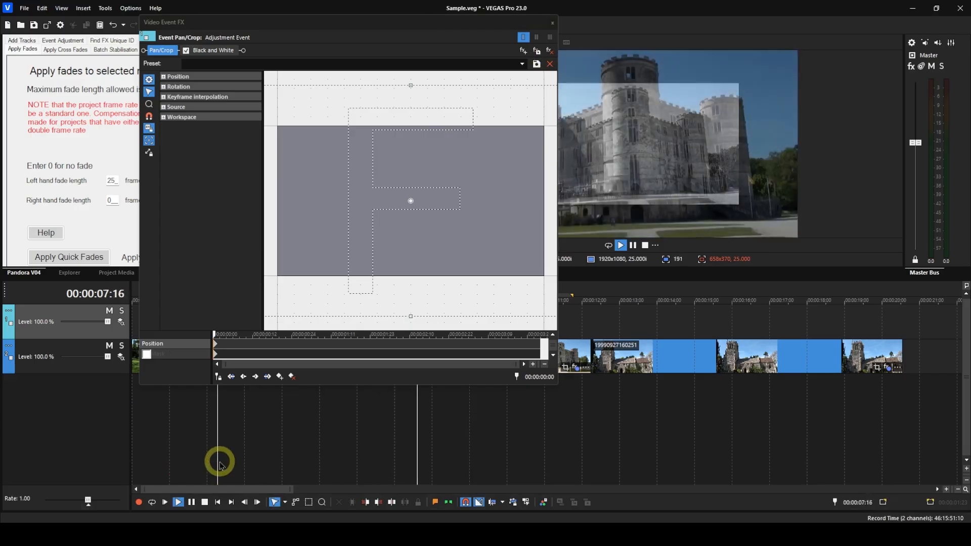
key(space)
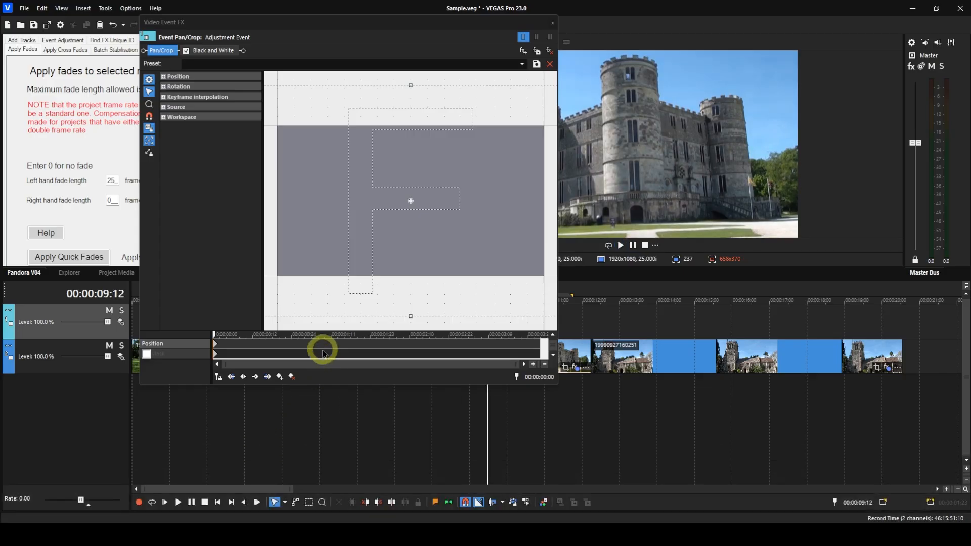
Step: Restore the adjustment event's Pan/Crop frame to its default and close the Video Event FX window
right_click(422, 214)
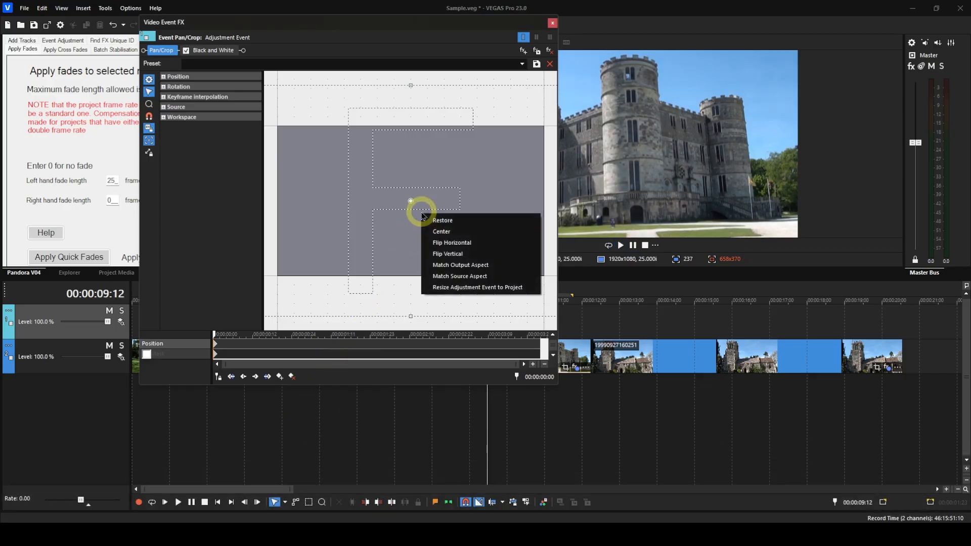
click(440, 220)
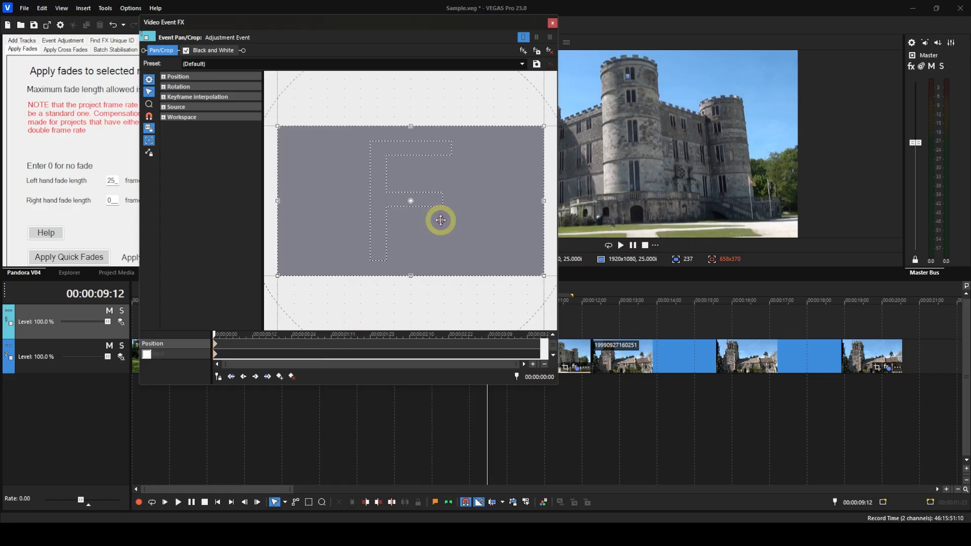
click(552, 24)
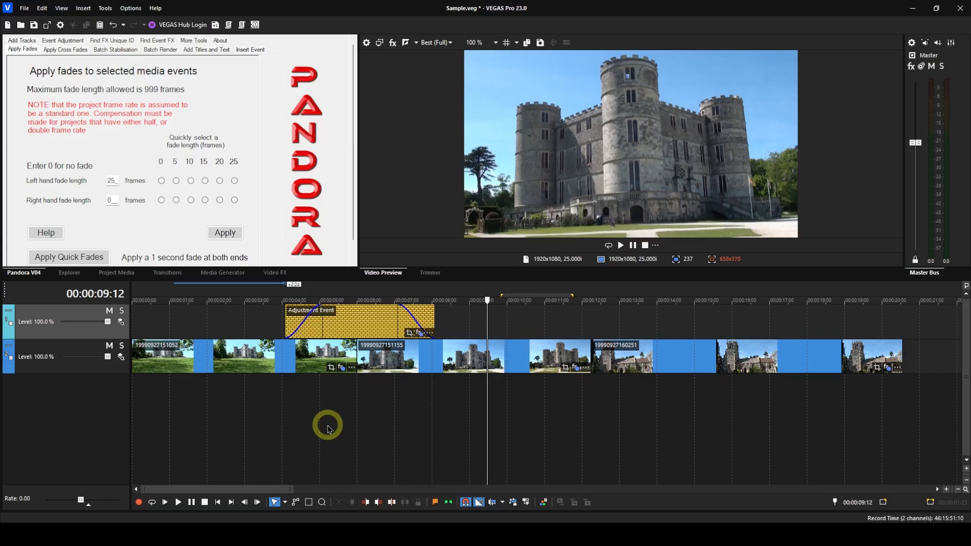
Step: Delete the adjustment event and insert a 3-second adjustment event with Pandora at 00:00:04:19 on the same track
click(356, 327)
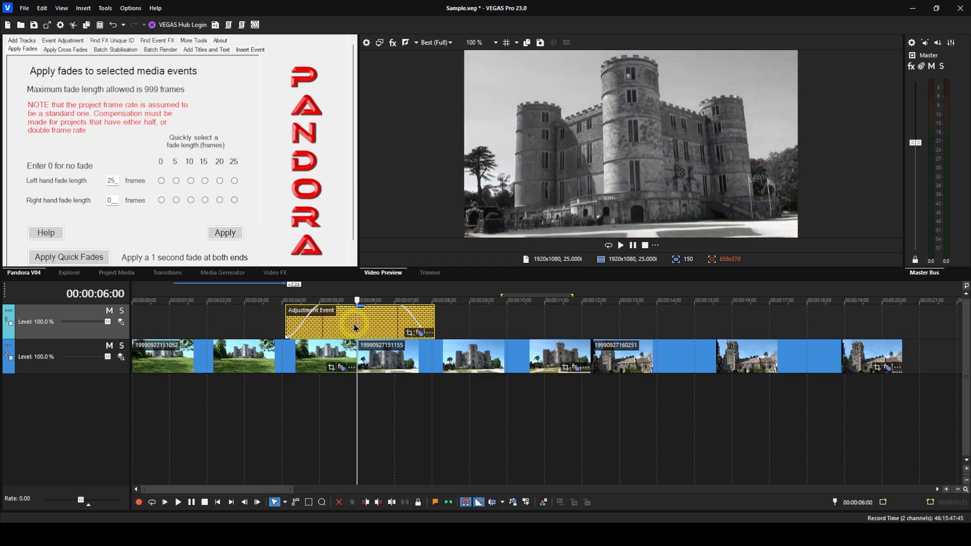
key(Delete)
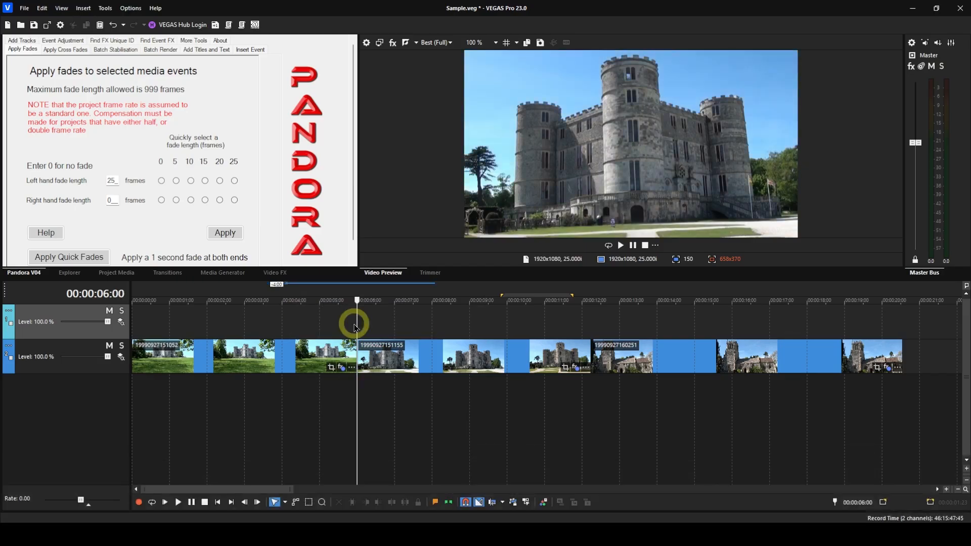
click(310, 325)
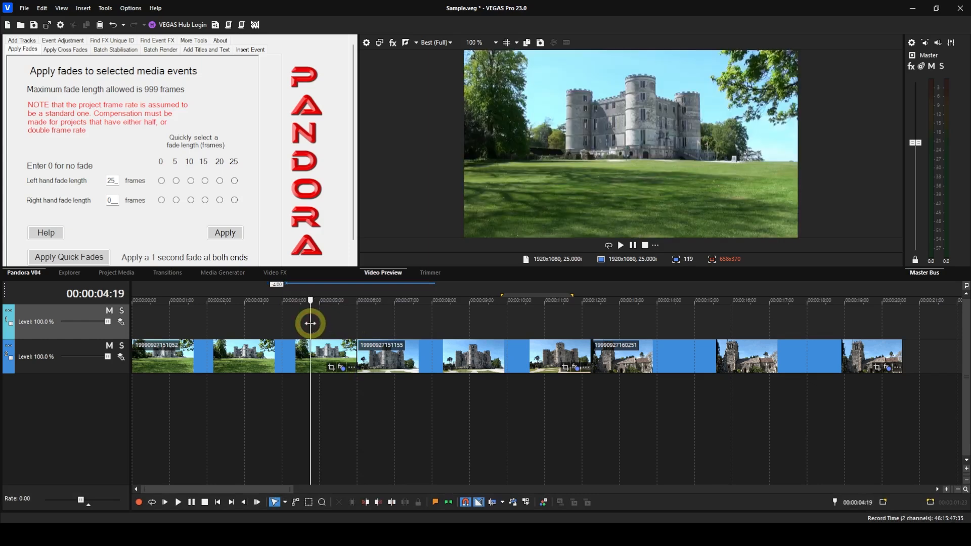
click(245, 50)
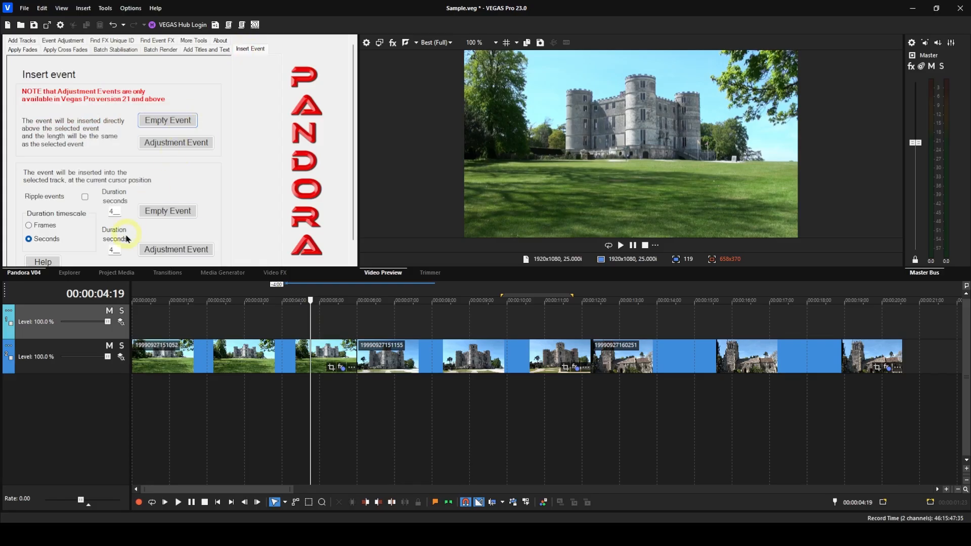
click(116, 252)
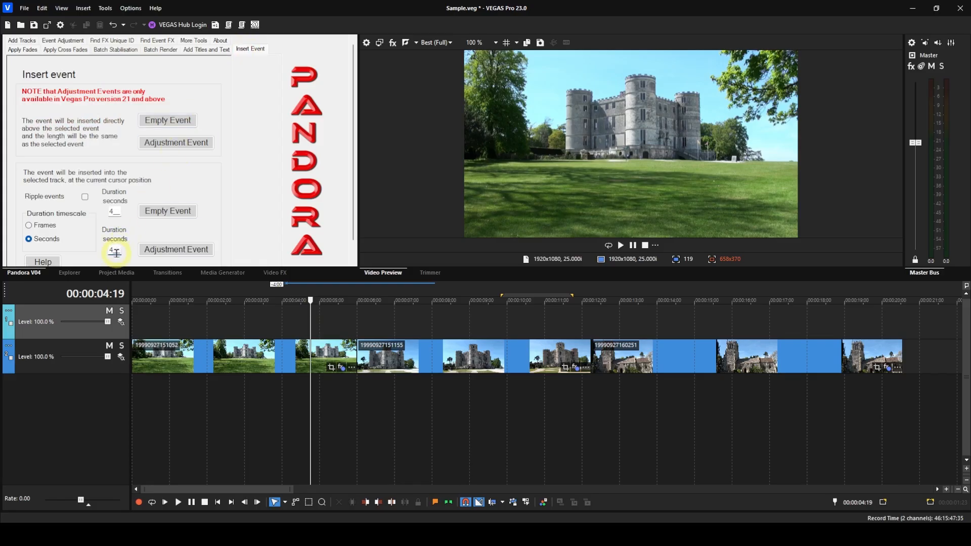
key(BackSpace)
key(BackSpace)
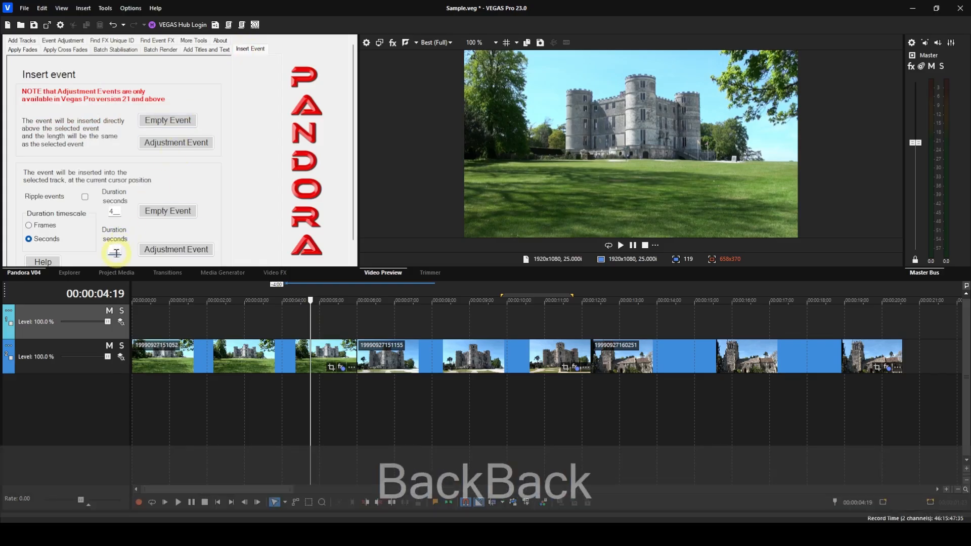
text(3)
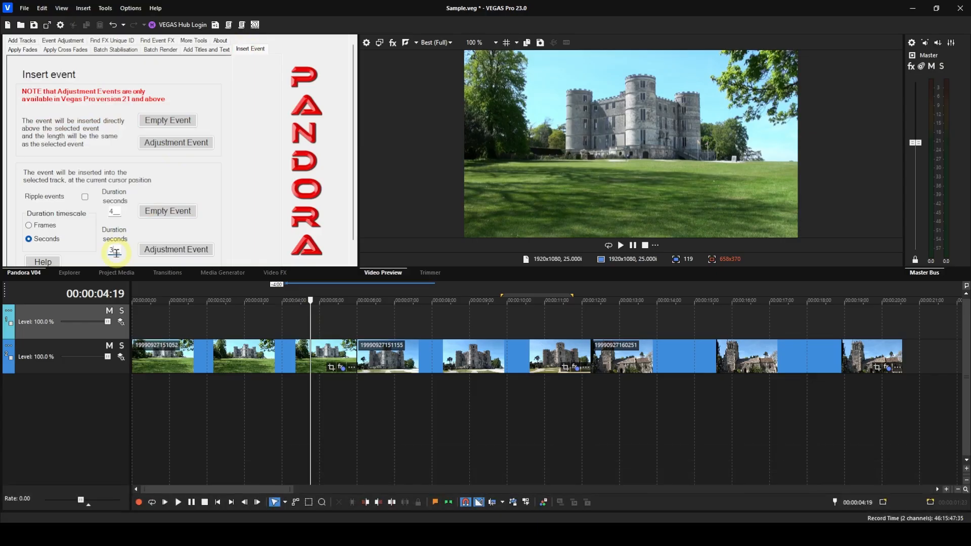
click(155, 253)
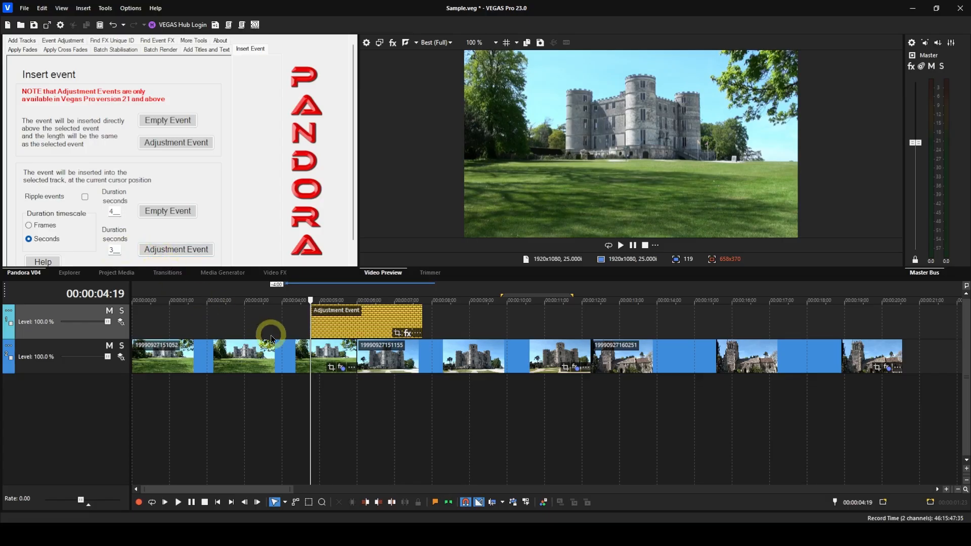
Step: Nudge the 3-second adjustment event three frames earlier on the timeline
click(335, 327)
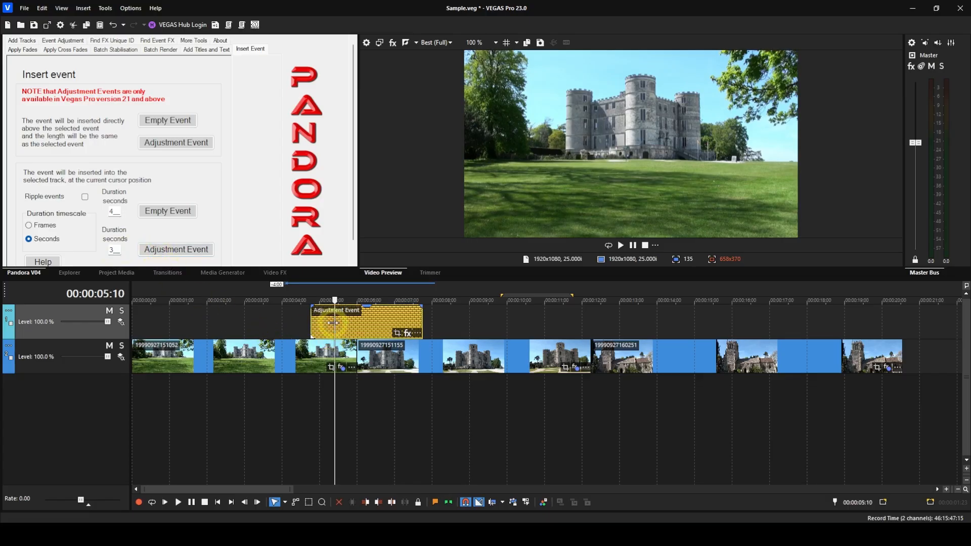
key(KP_4)
key(KP_4)
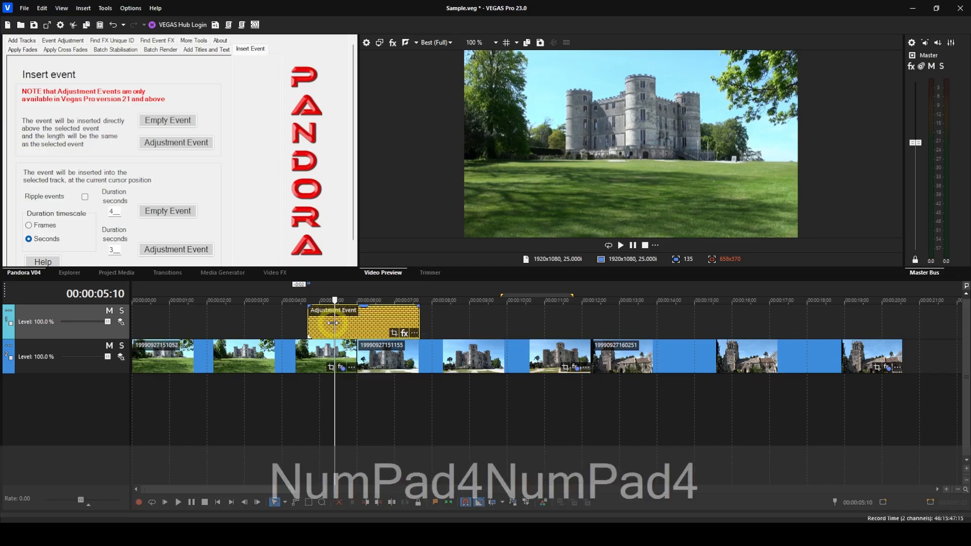
key(KP_4)
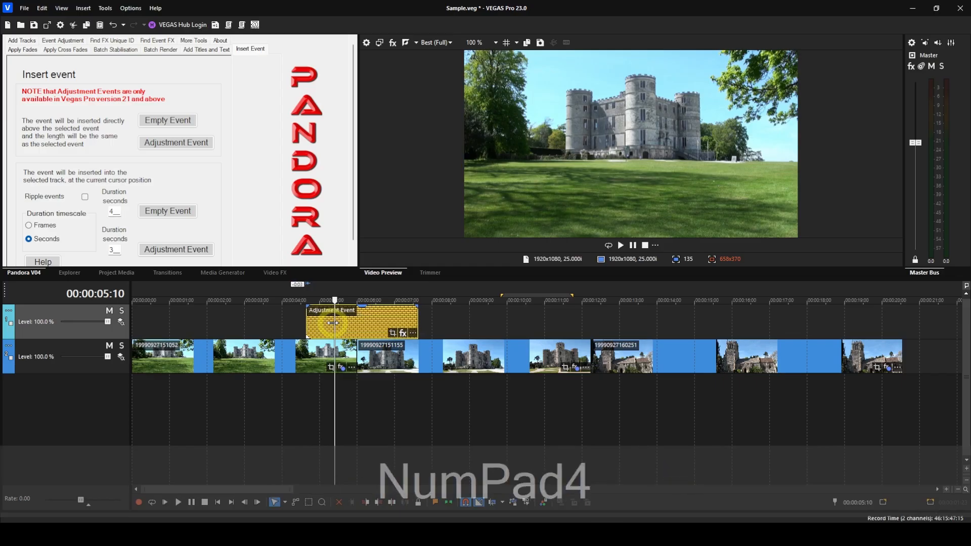
click(245, 319)
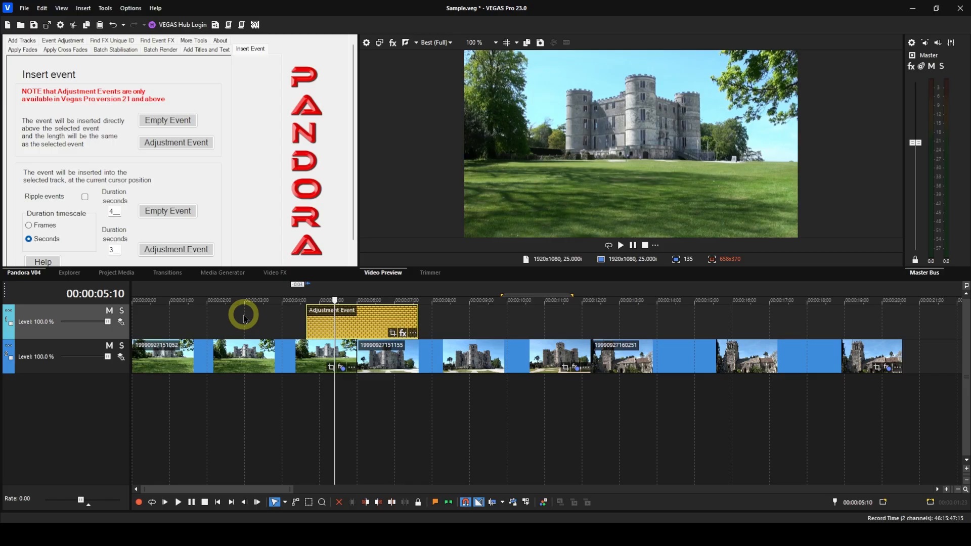
Step: Split the adjustment event at the clip cut at 00:00:06:00 and move its second part 7 frames later
click(356, 386)
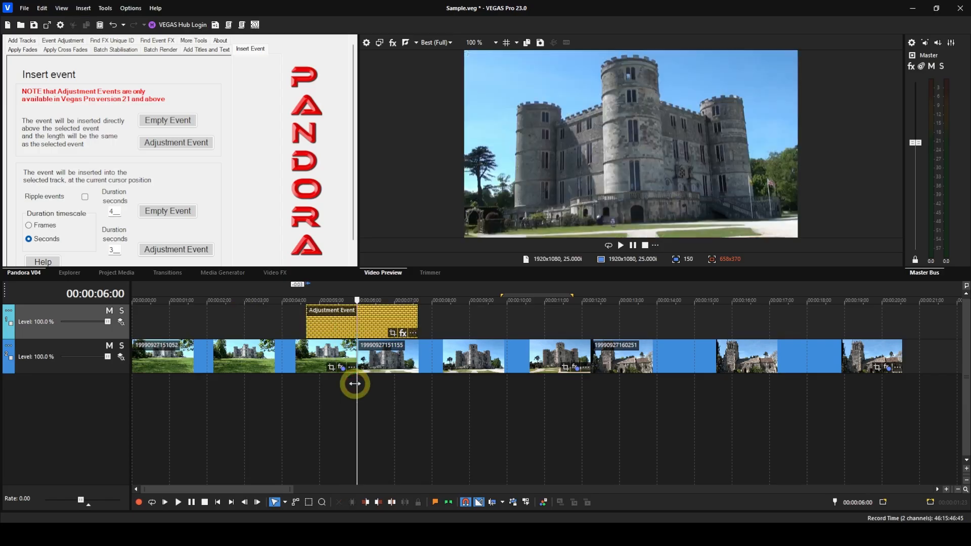
key(s)
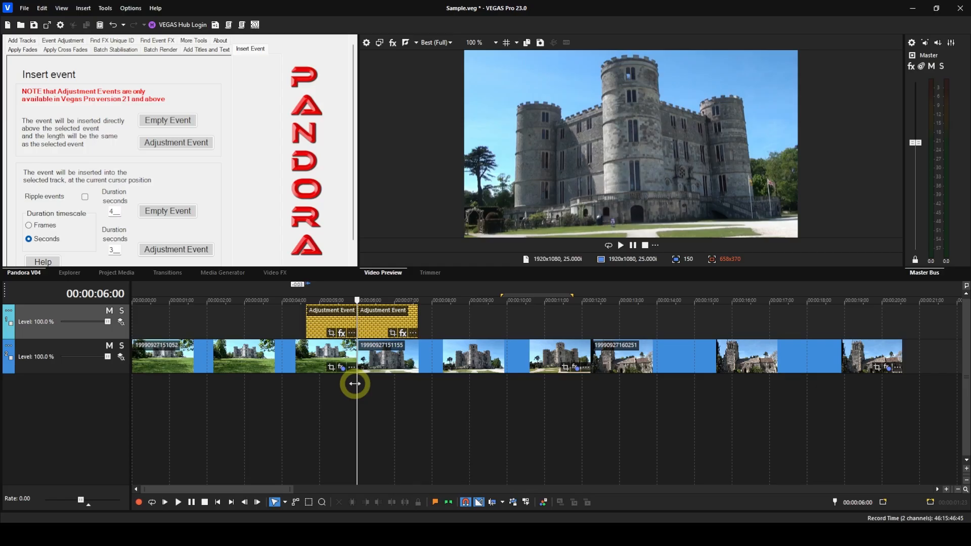
click(367, 327)
drag(368, 327, 375, 329)
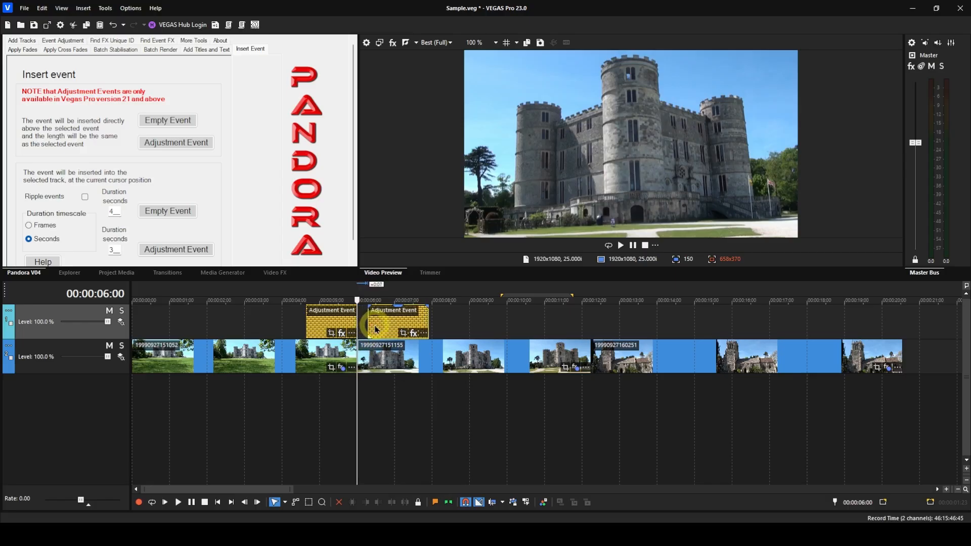
Step: Apply a left-hand fade of 25 frames and a right-hand fade of 0 to the second adjustment event, and select the first one
click(28, 50)
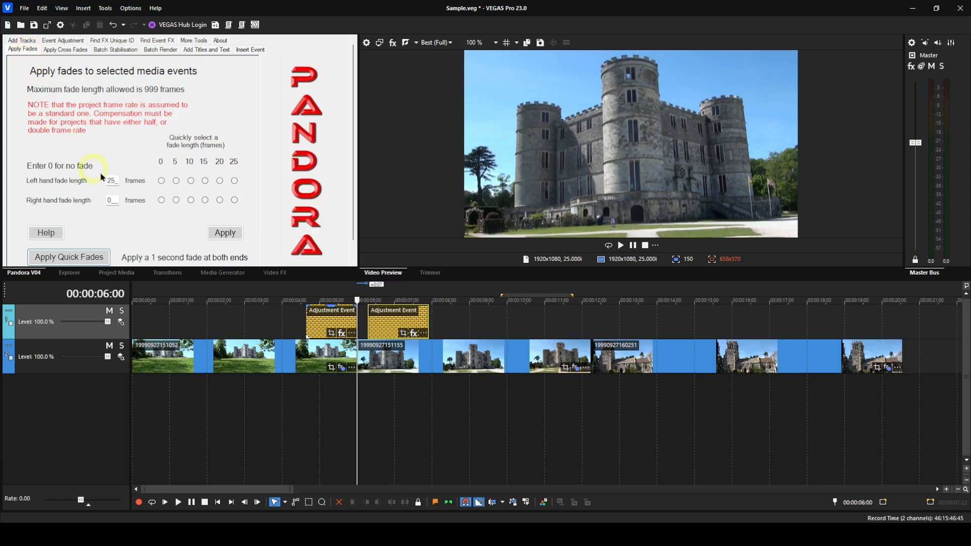
click(222, 238)
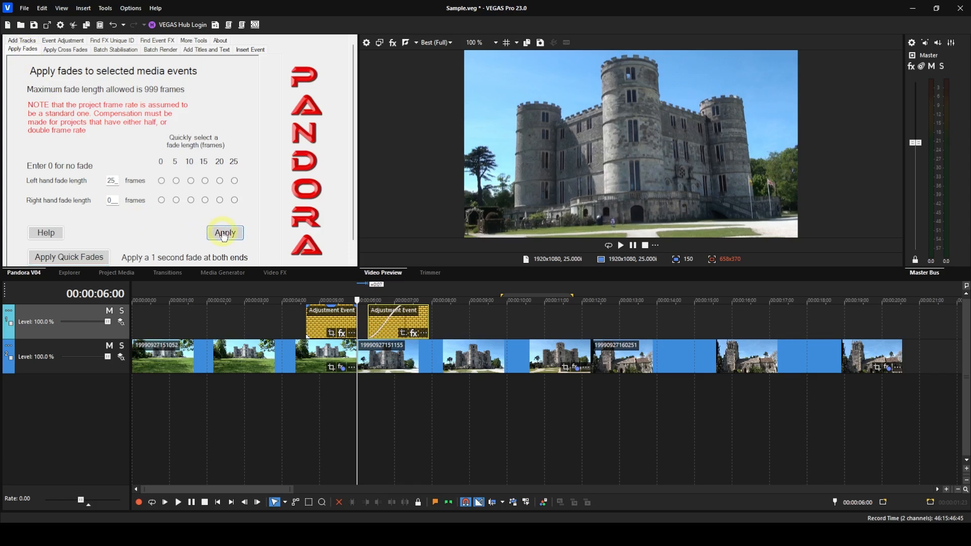
click(315, 327)
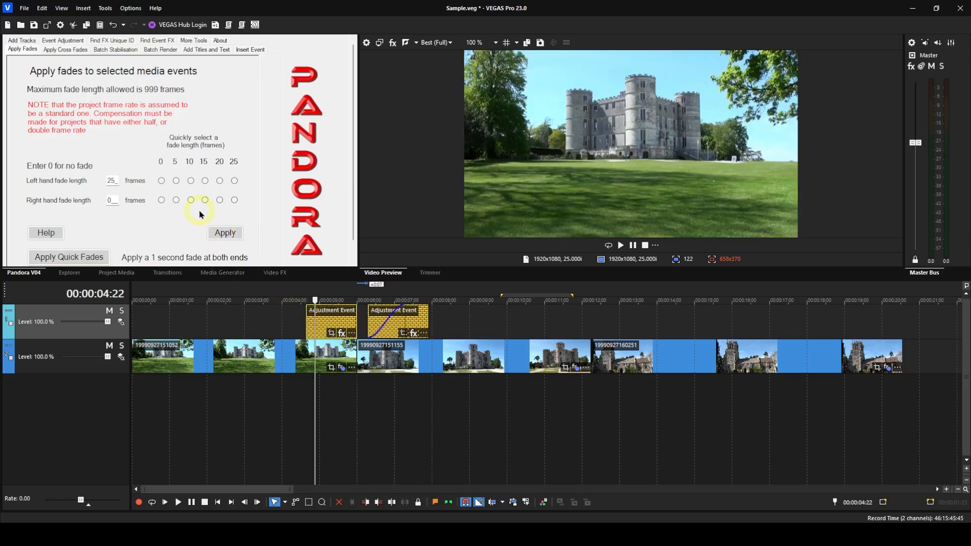
Step: Apply a left-hand fade of 0 frames and a right-hand fade of 25 frames to the first adjustment event
click(233, 201)
click(161, 181)
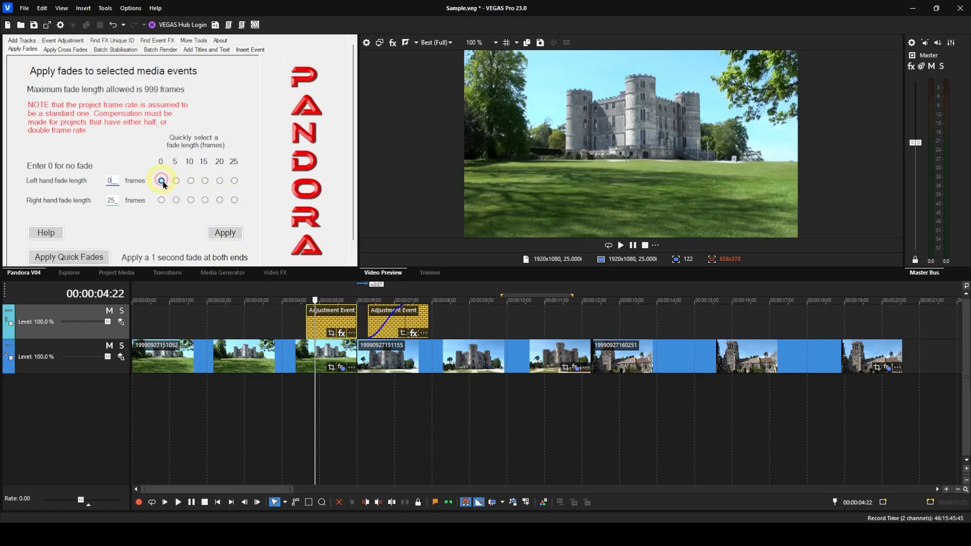
click(225, 235)
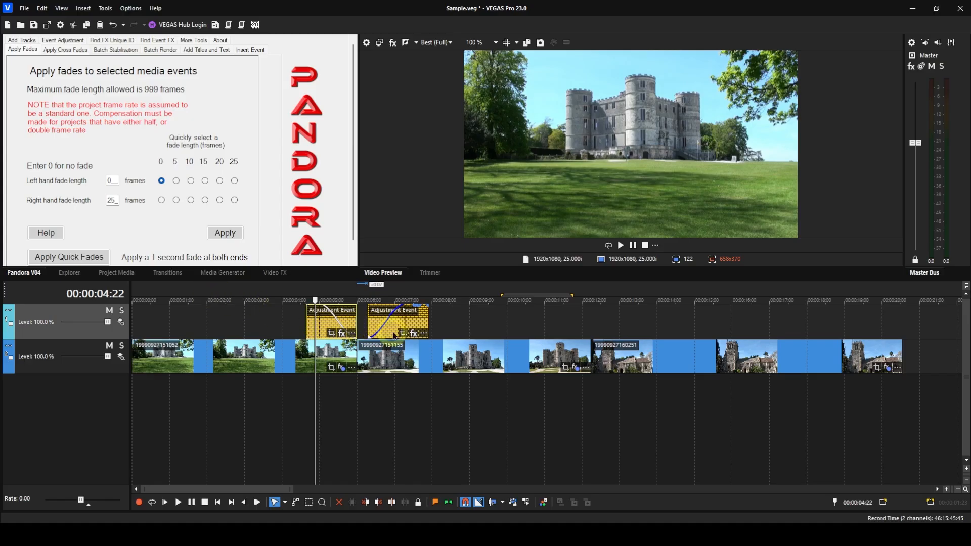
Step: Move the second adjustment event earlier until it starts at the clip cut at 00:00:06:00, directly against the first one
drag(410, 329, 408, 319)
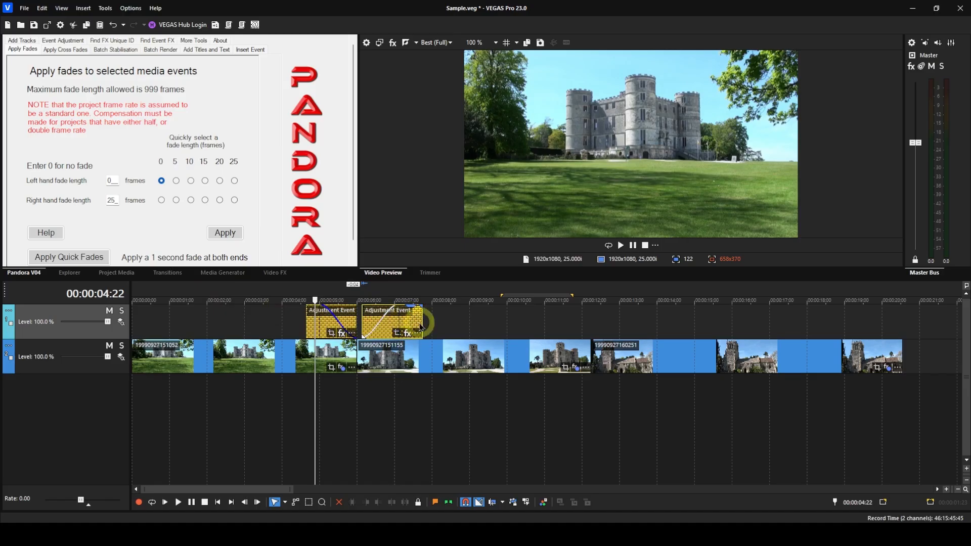
key(KP_4)
key(KP_4)
key(KP_4)
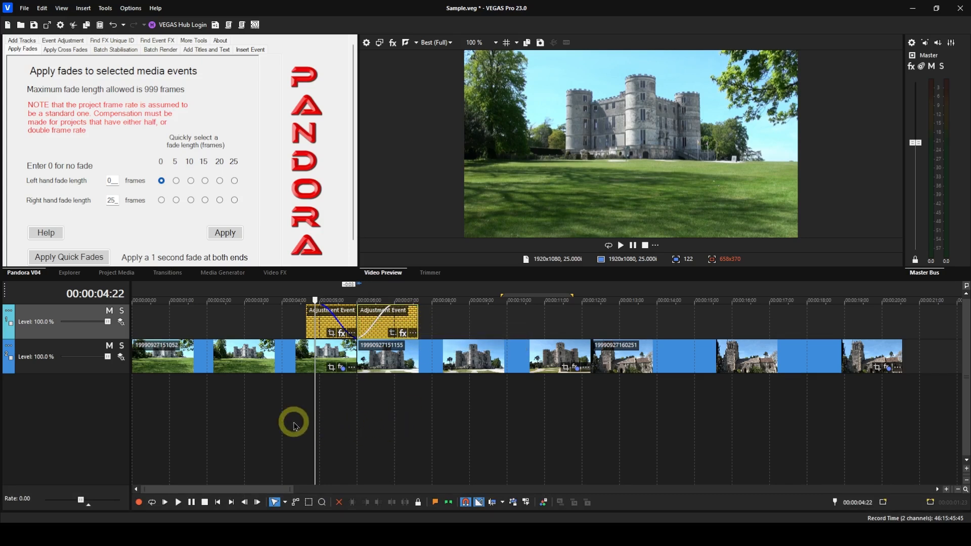
click(266, 411)
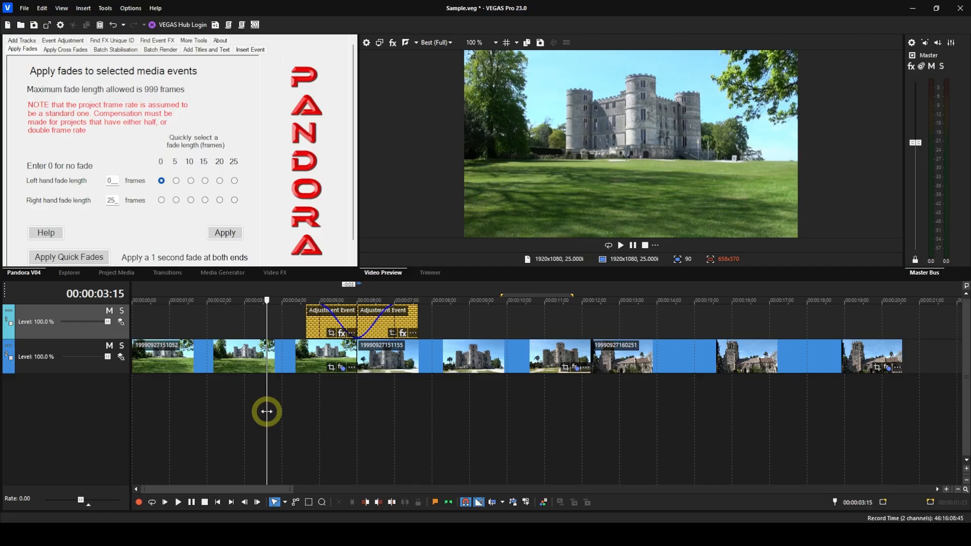
Step: Add the Gradient Wipe transition with the Nebulous preset to the first adjustment event's fade-out
click(156, 278)
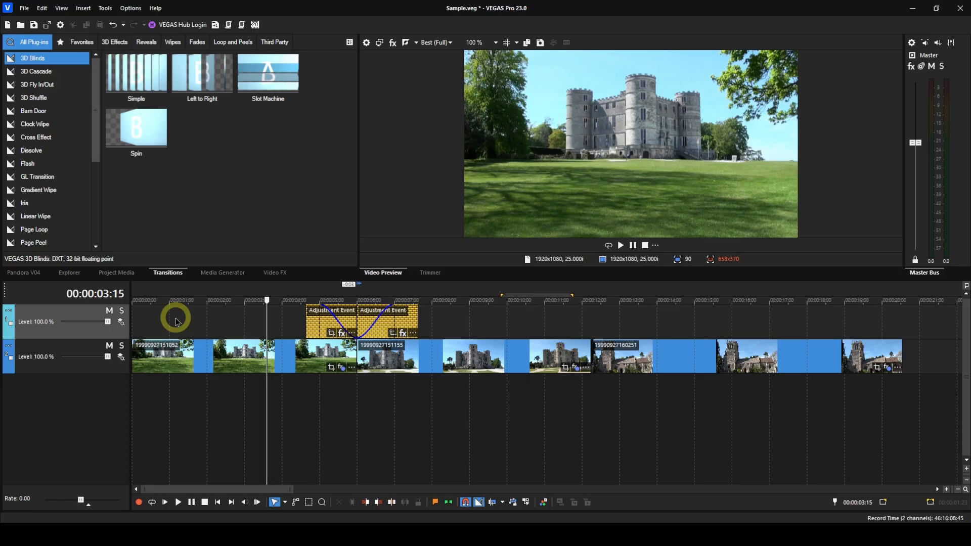
click(42, 195)
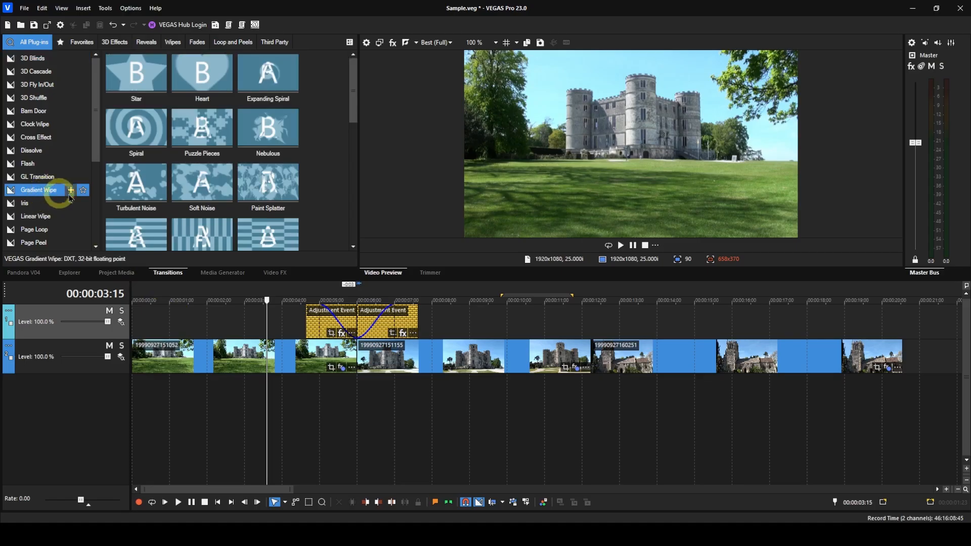
drag(275, 134, 348, 322)
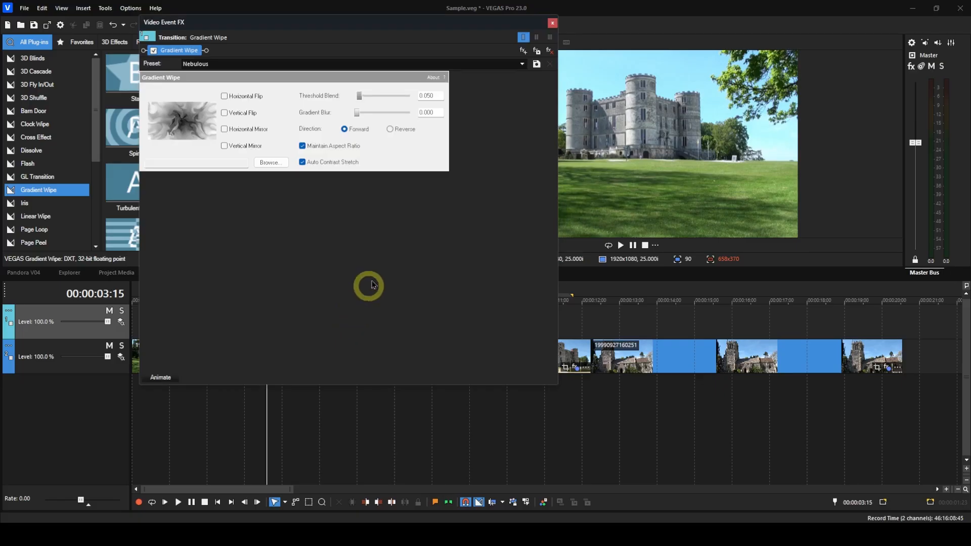
click(554, 25)
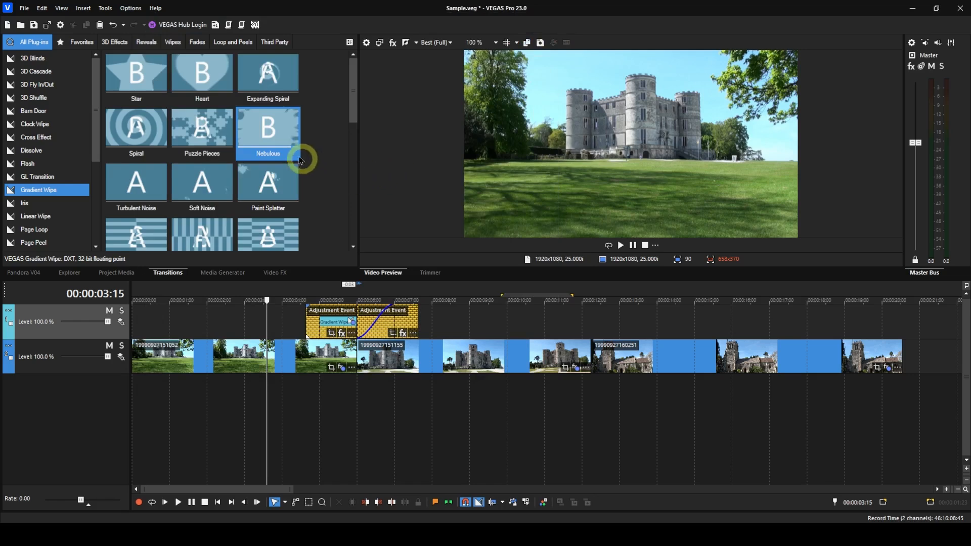
Step: Add the Nebulous Gradient Wipe transition to the second adjustment event's fade-in
mouse_move(267, 132)
drag(267, 132, 360, 324)
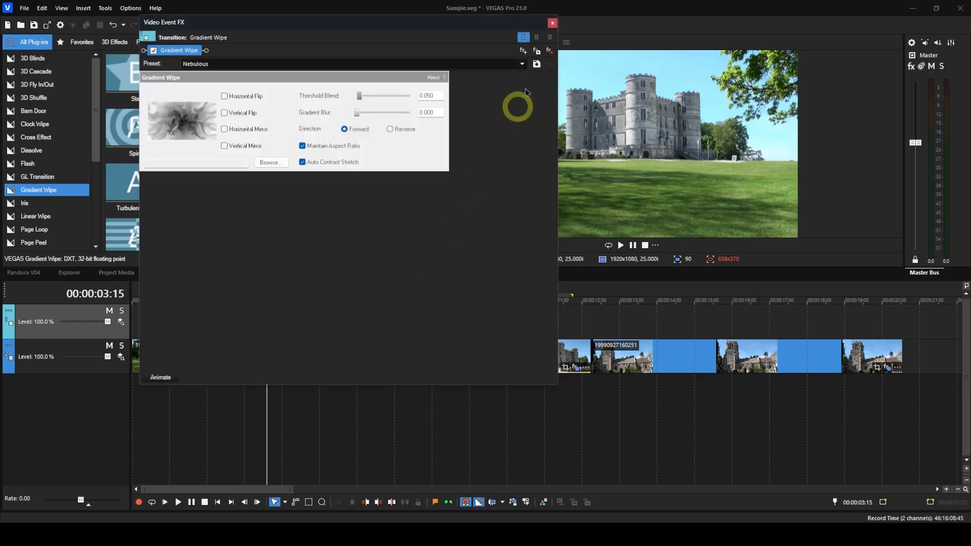
click(551, 24)
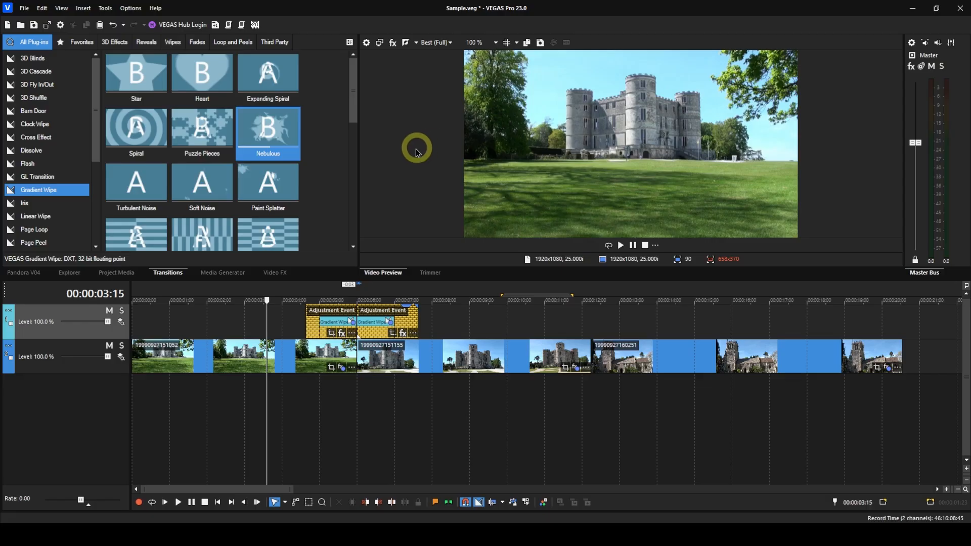
Step: Set the direction of the first adjustment event's Gradient Wipe transition to Reverse
click(352, 322)
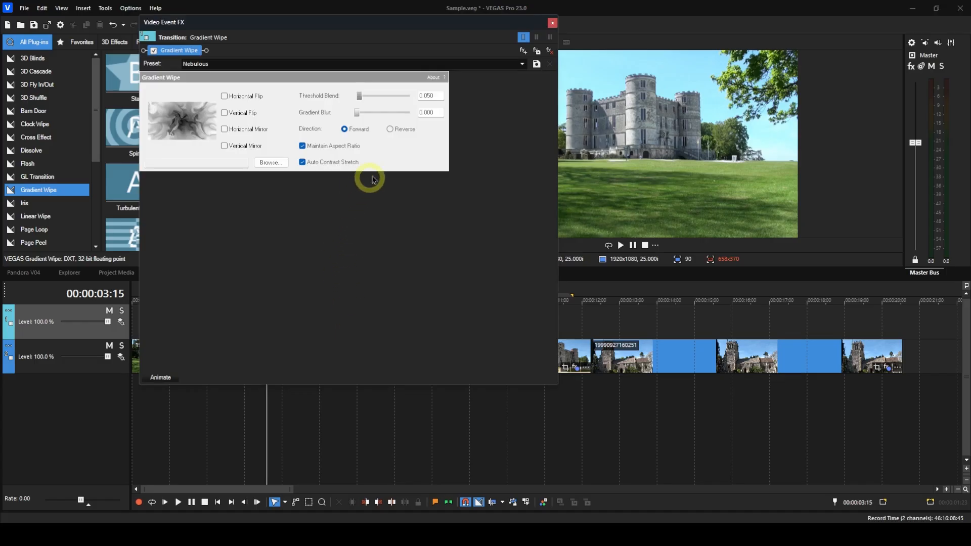
click(390, 130)
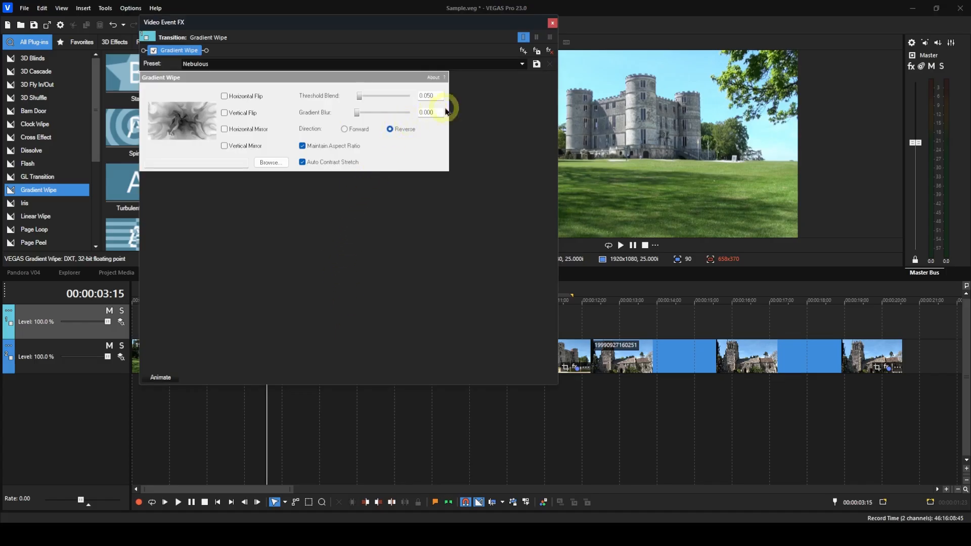
click(552, 24)
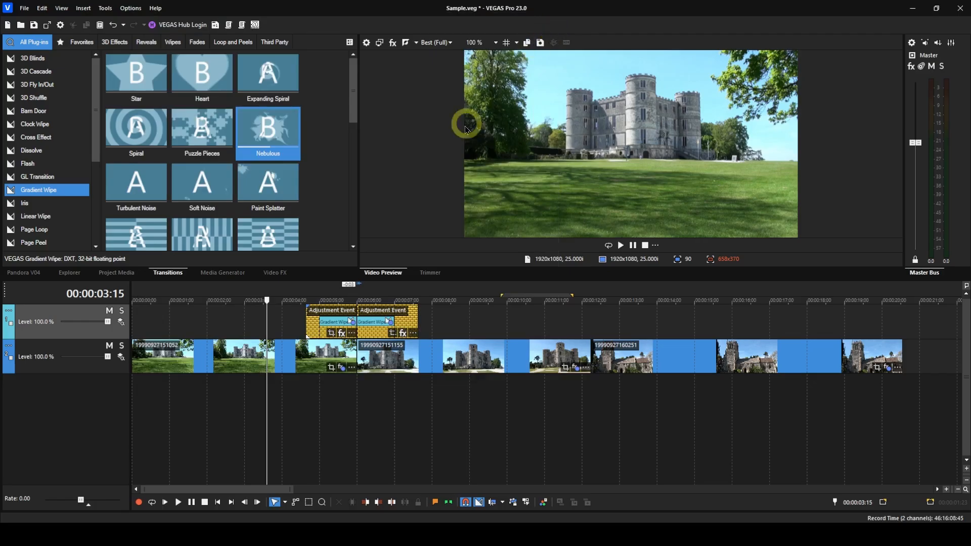
Step: Play the timeline from 00:00:04:07 through both adjustment events to preview the transitions
click(292, 388)
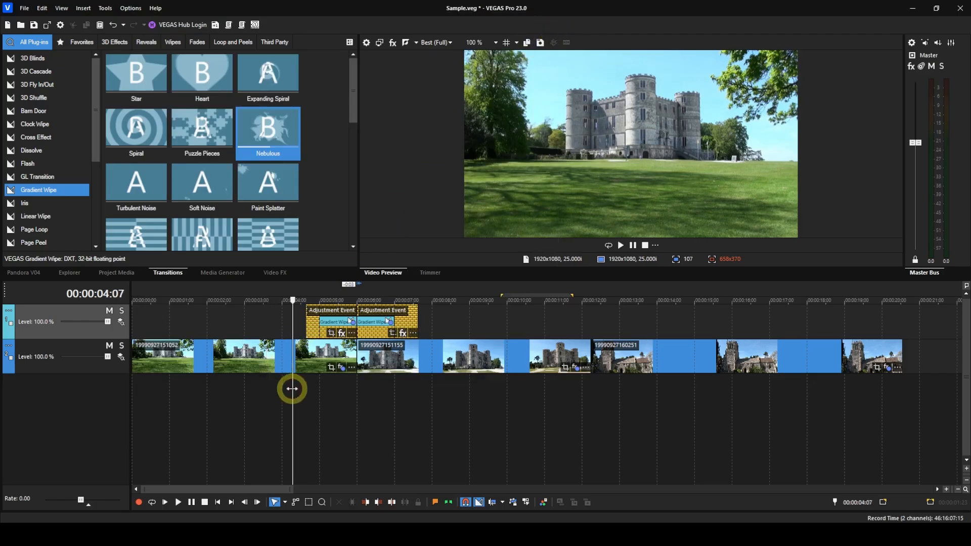
key(space)
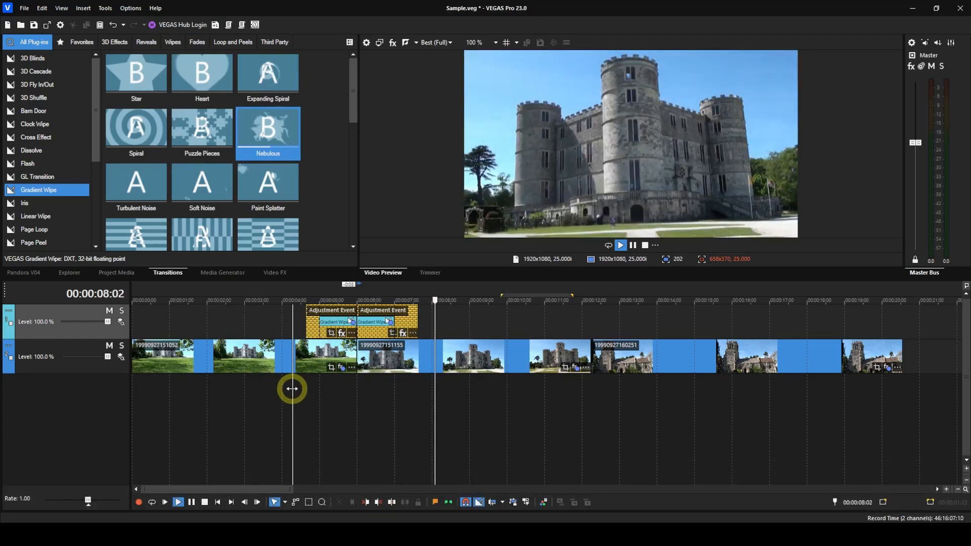
key(space)
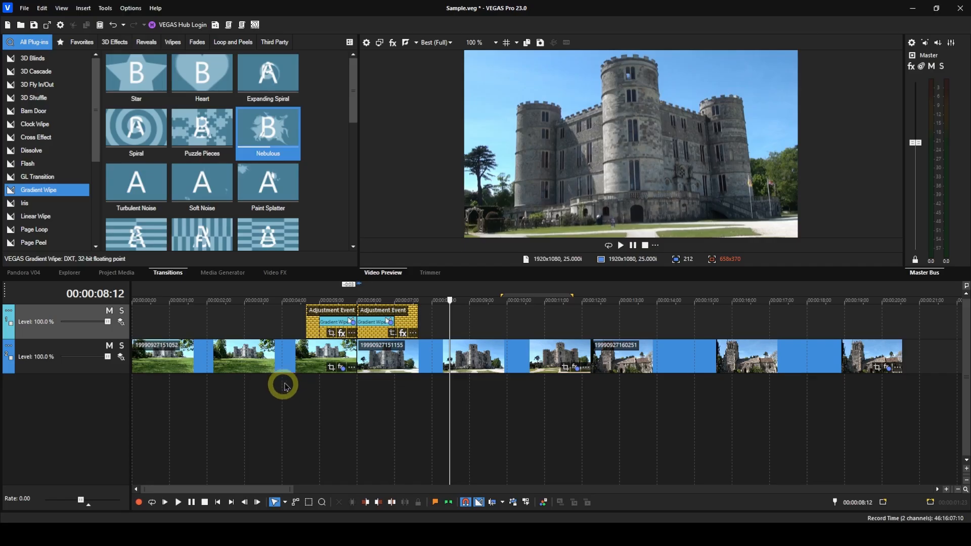
Step: Delete both adjustment events from the upper track
click(310, 331)
click(310, 331)
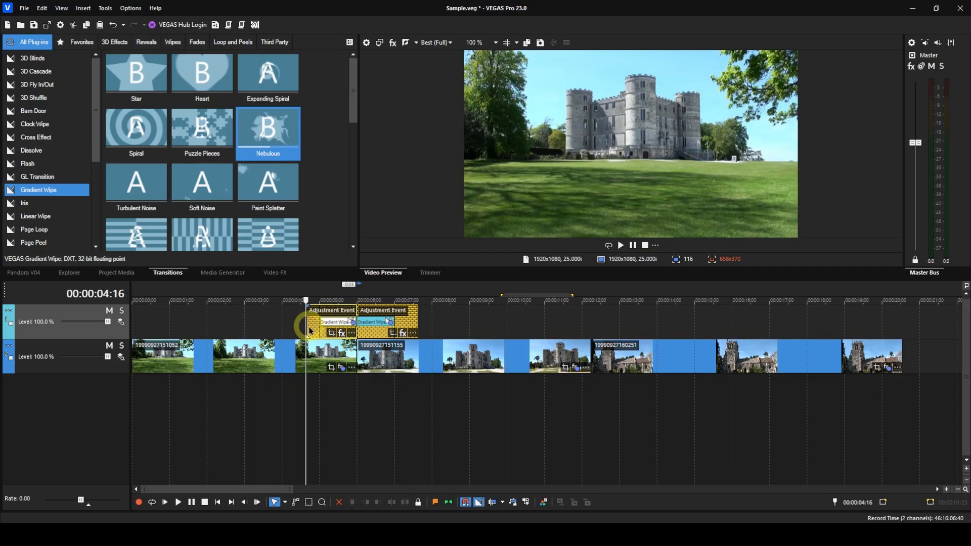
key(Delete)
click(366, 334)
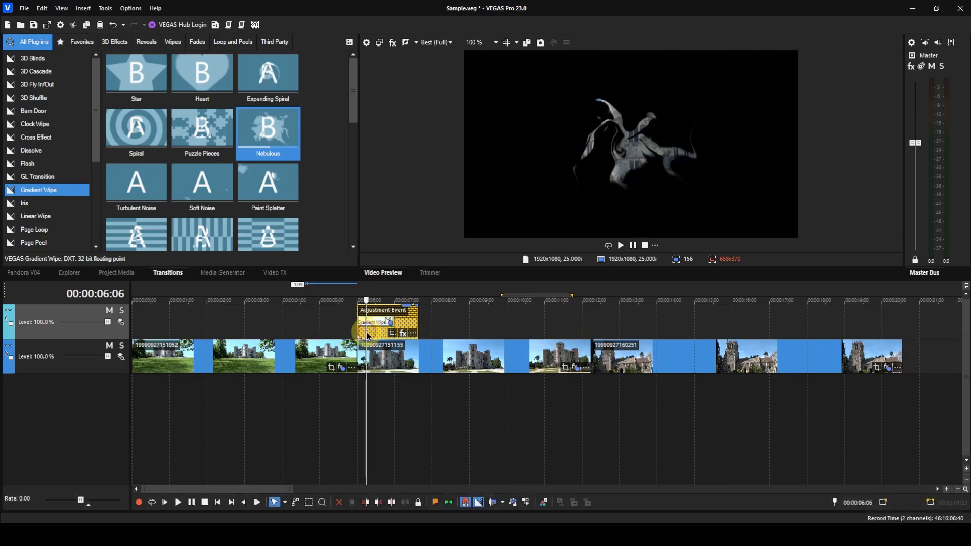
key(Delete)
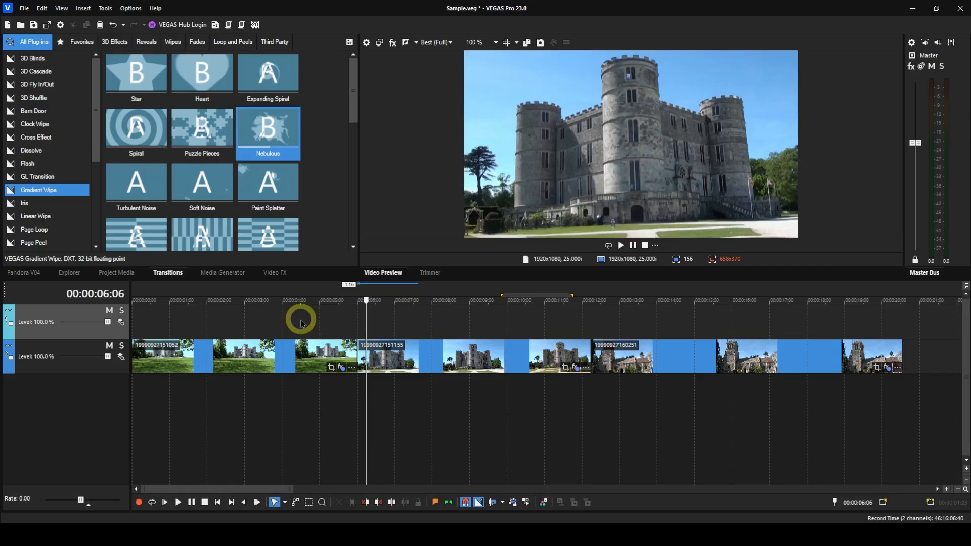
Step: Insert a 2-second adjustment event with Pandora at 00:00:04:20 on the upper track
click(312, 320)
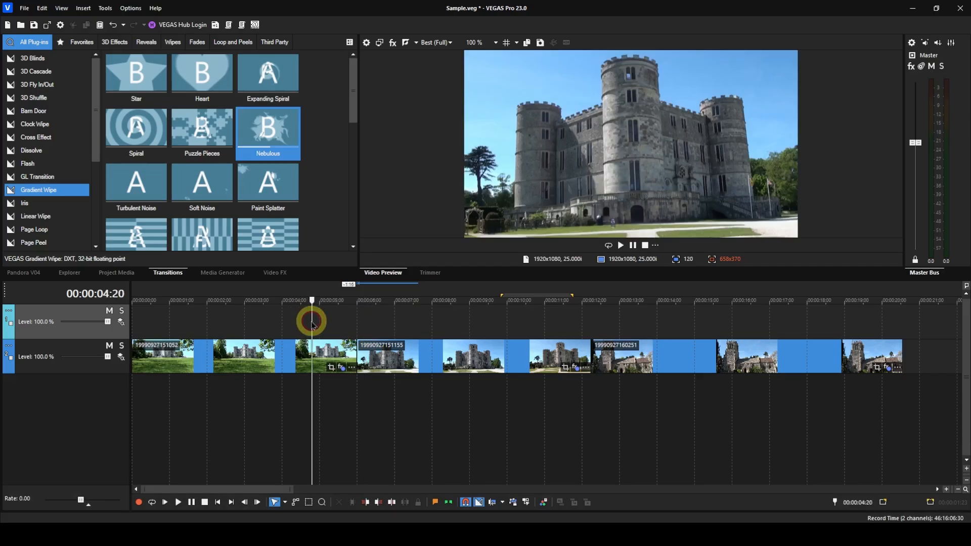
click(14, 275)
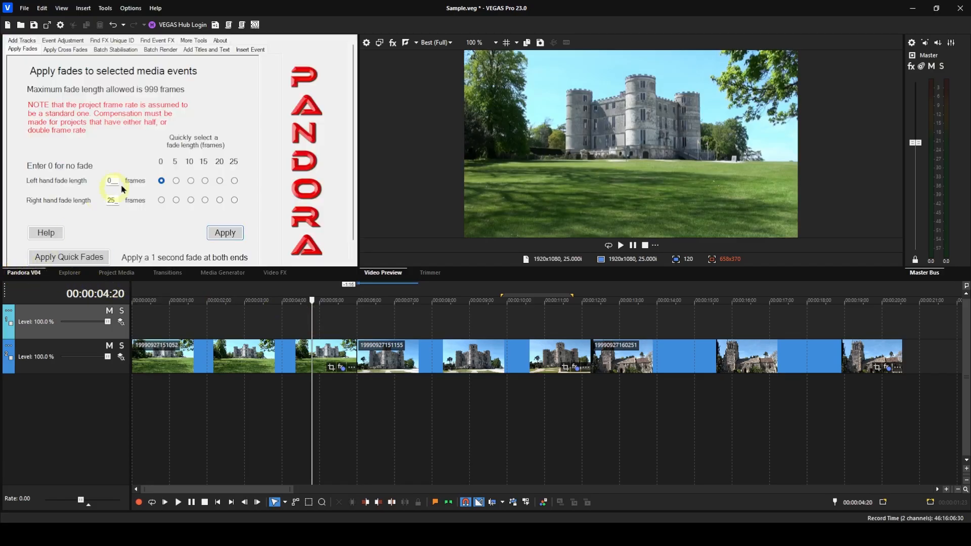
click(249, 50)
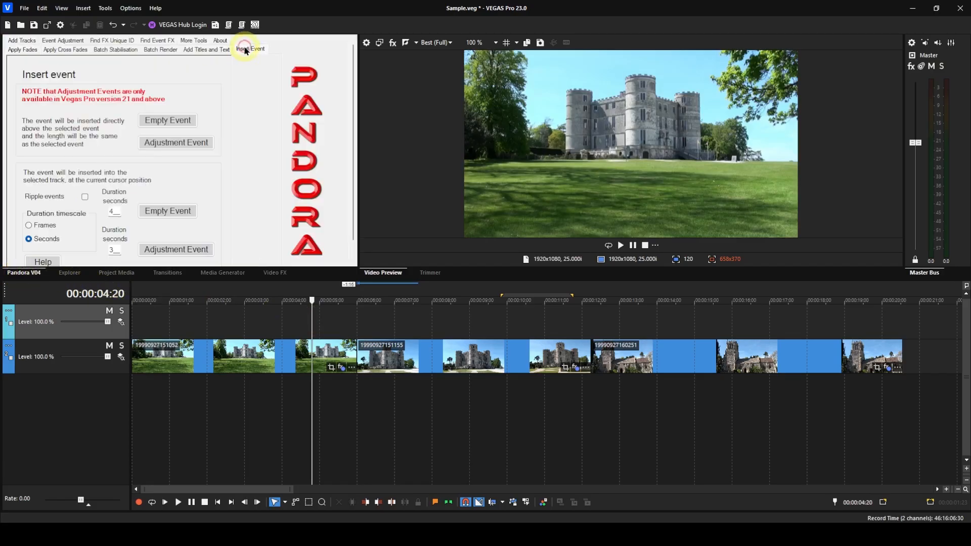
click(114, 249)
drag(114, 249, 112, 249)
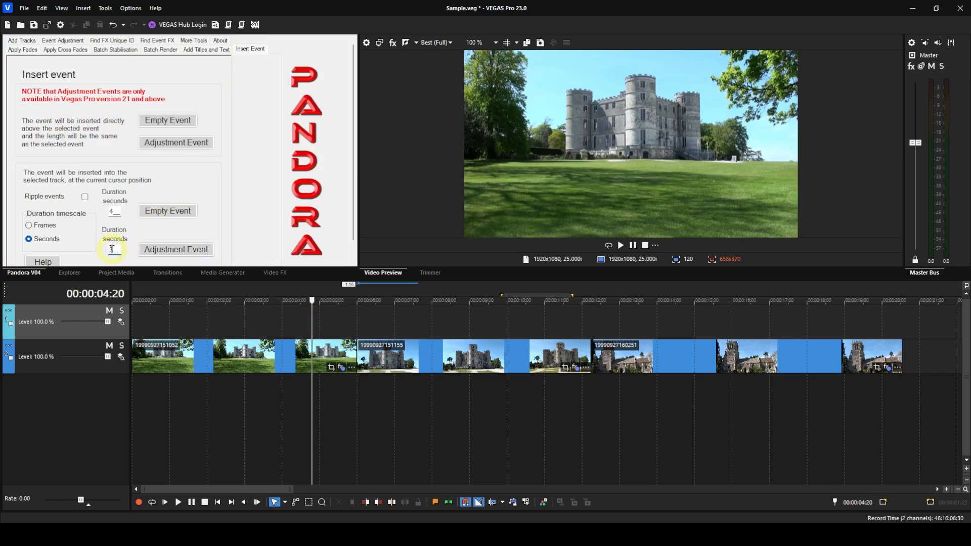
key(BackSpace)
text(2)
click(167, 251)
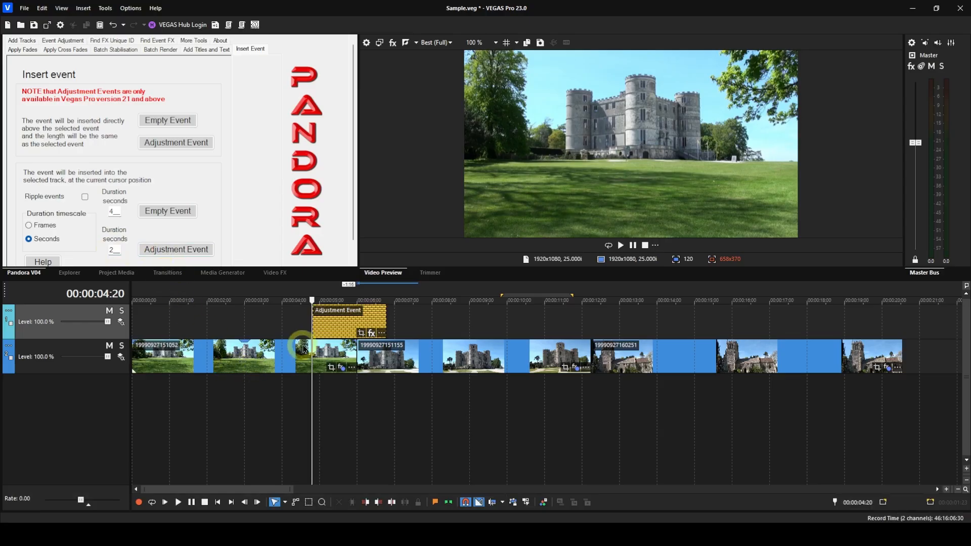
Step: Nudge the 2-second adjustment event six frames later on the timeline
click(332, 320)
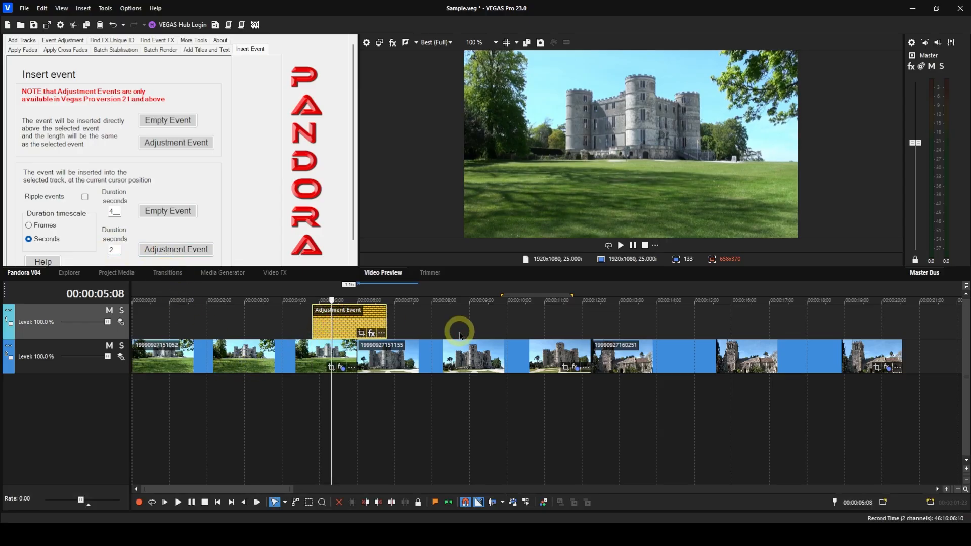
key(KP_6)
key(KP_6)
key(KP_6)
key(KP_6)
key(KP_6)
key(KP_6)
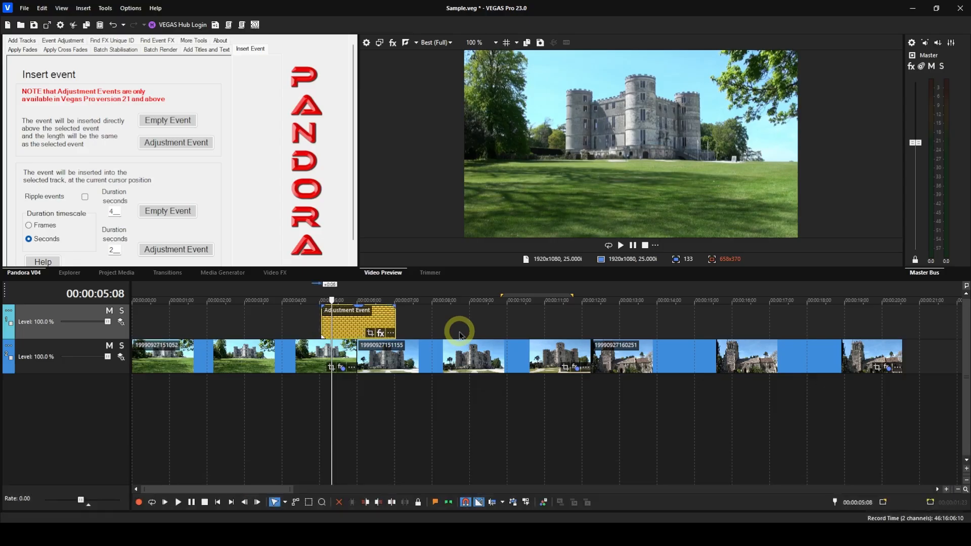
Step: Place the cursor at the adjustment event's start, add the VEGAS Glow effect to the event, and shorten the effect window to uncover the timeline
click(321, 387)
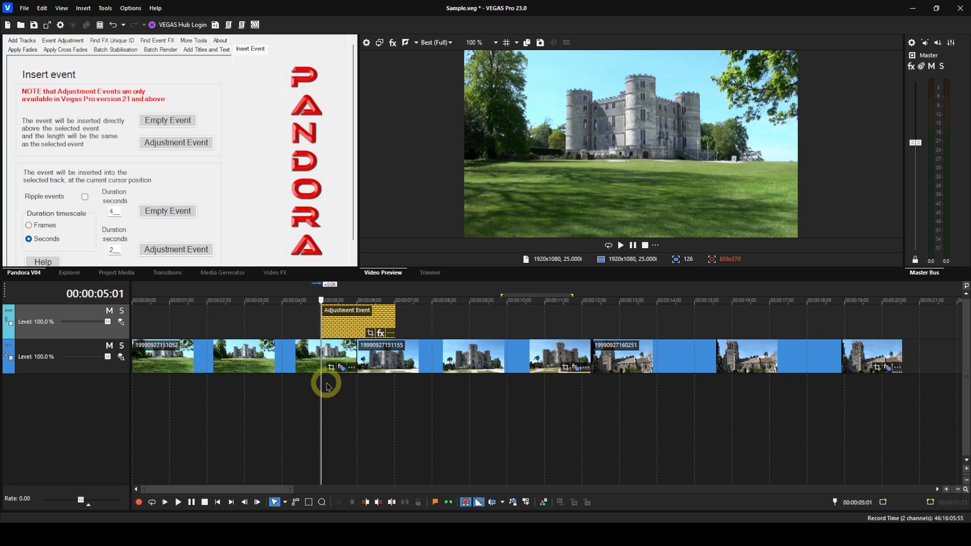
click(381, 333)
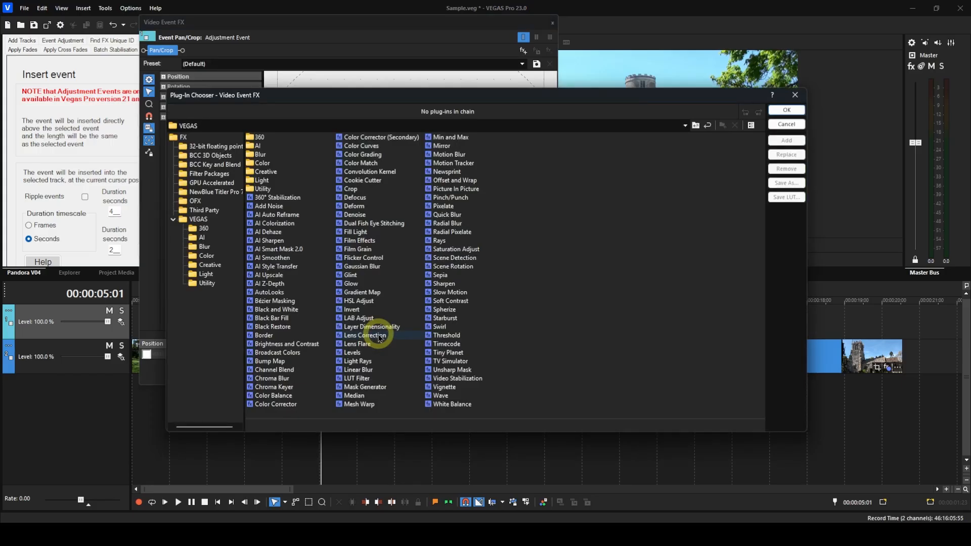
click(354, 284)
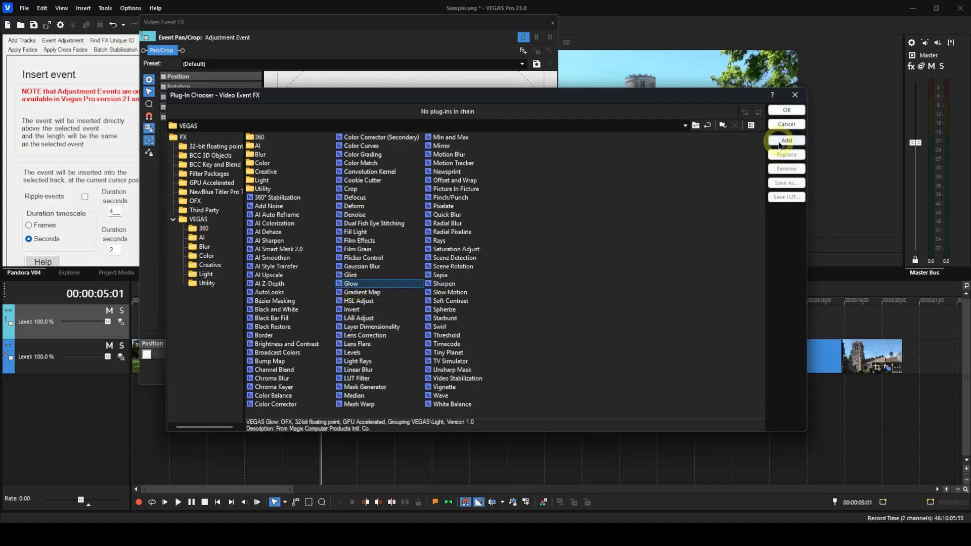
click(783, 141)
click(786, 109)
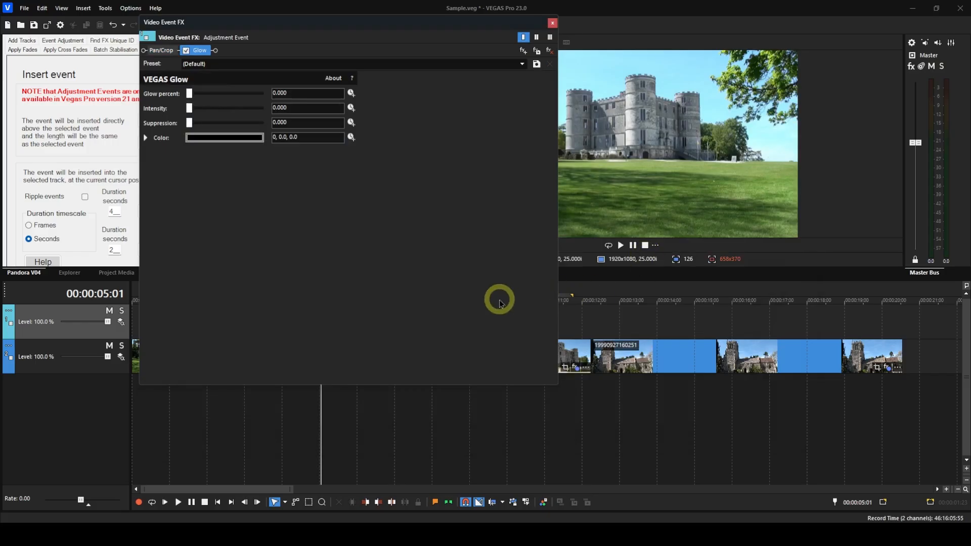
drag(449, 385, 468, 219)
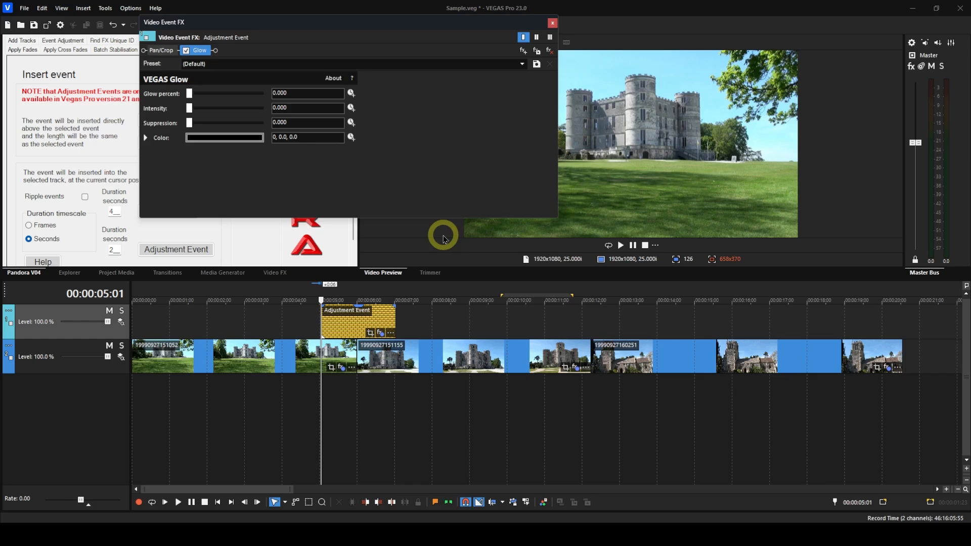
Step: Set the VEGAS Glow color to pure yellow using the RGB color model, with values 1.0, 1.0, 0.0
click(238, 139)
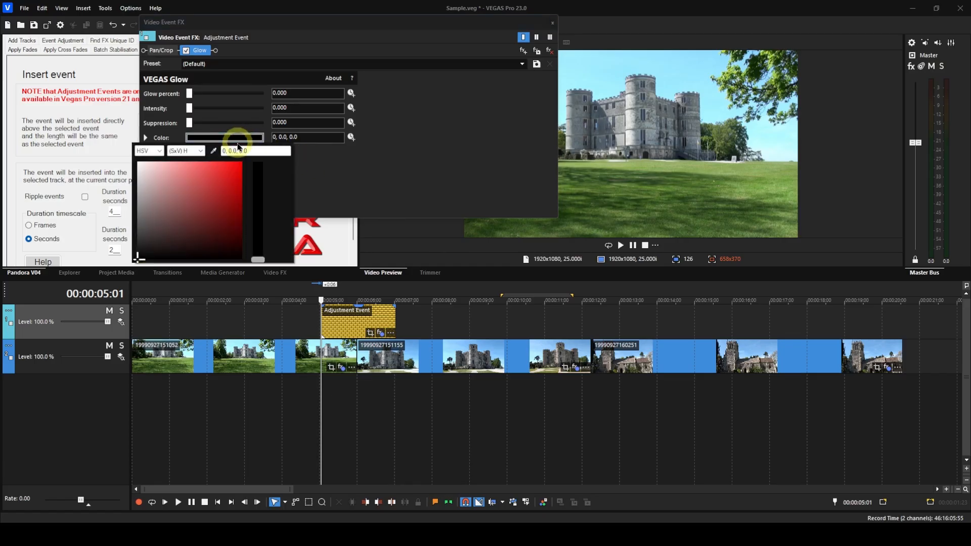
click(151, 151)
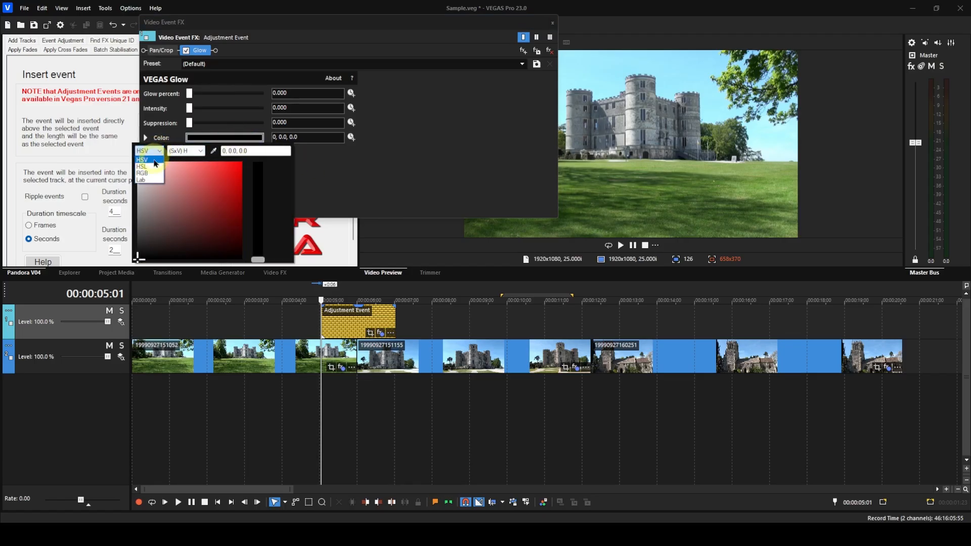
click(143, 173)
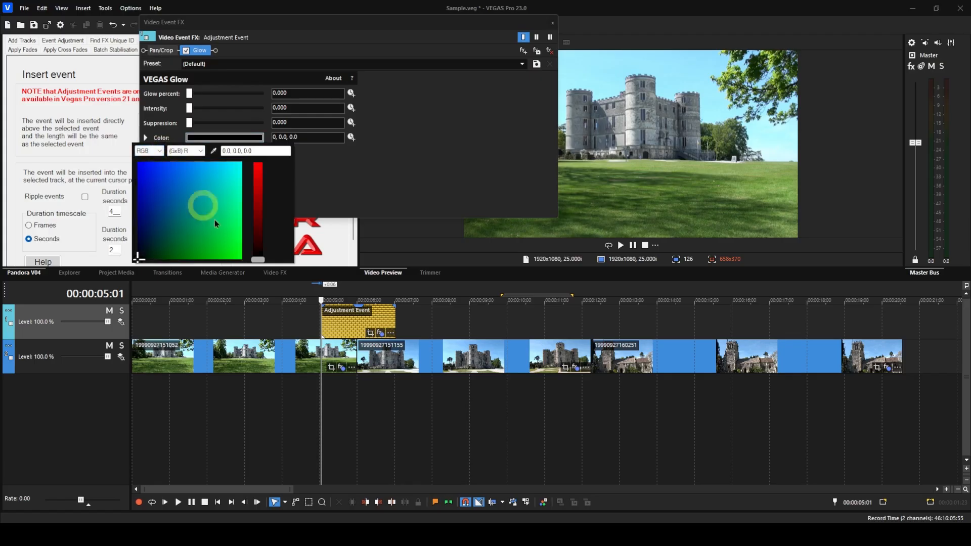
drag(260, 260, 266, 163)
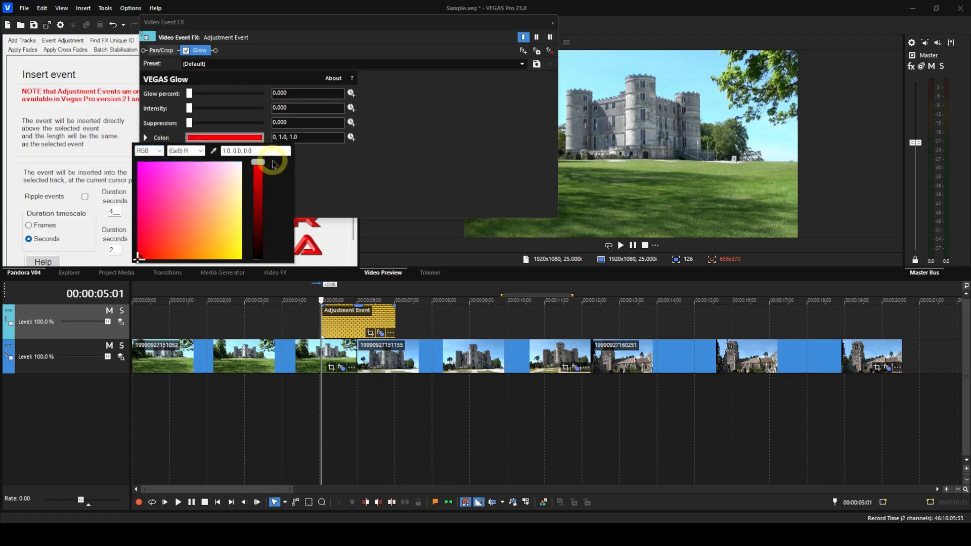
click(226, 250)
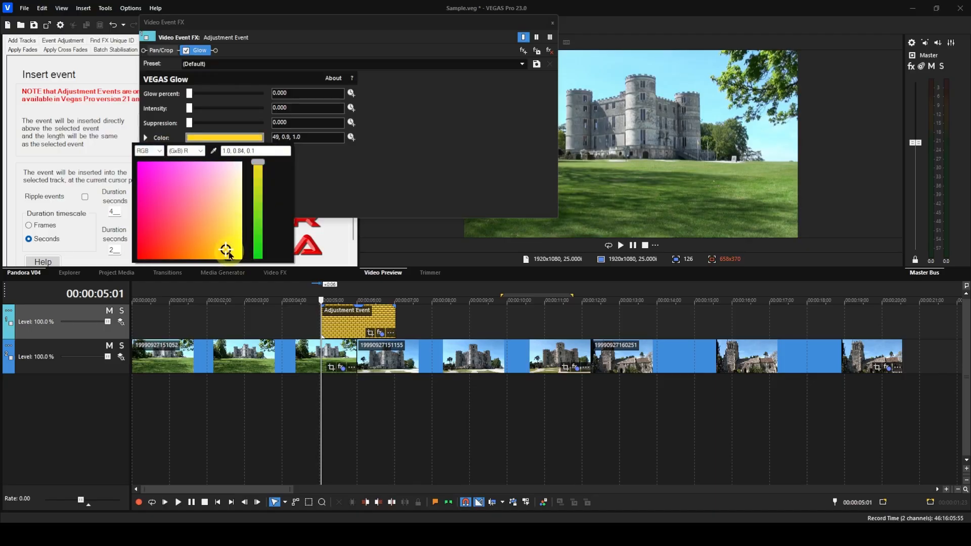
drag(226, 247, 243, 261)
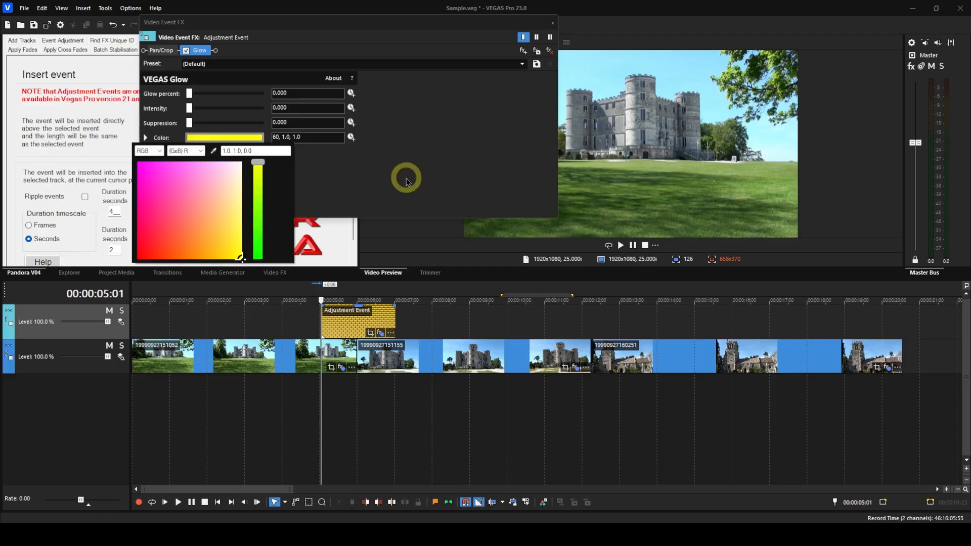
click(380, 189)
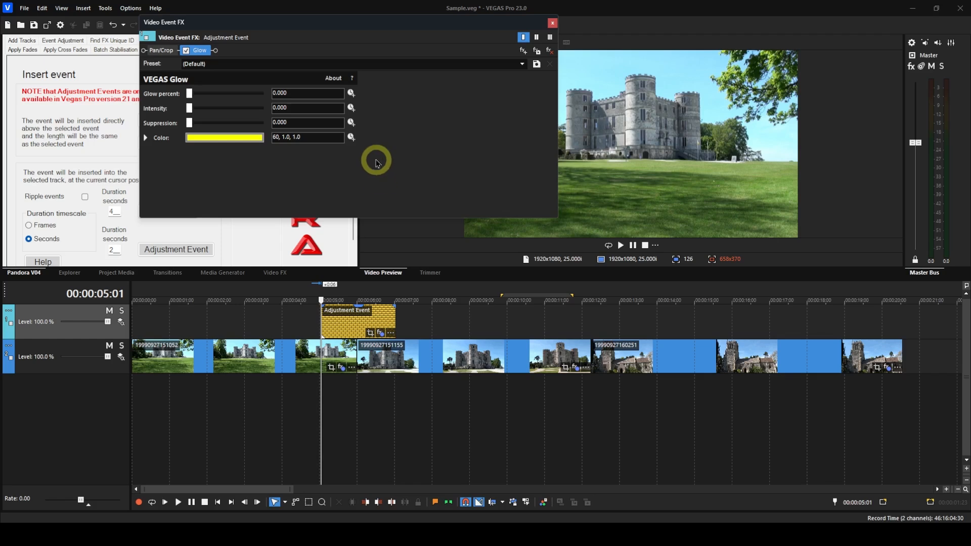
Step: Enable animation for Glow percent and Intensity, and keyframe Glow percent at 1.000 at the clip cut, 00:00:06:00
click(351, 93)
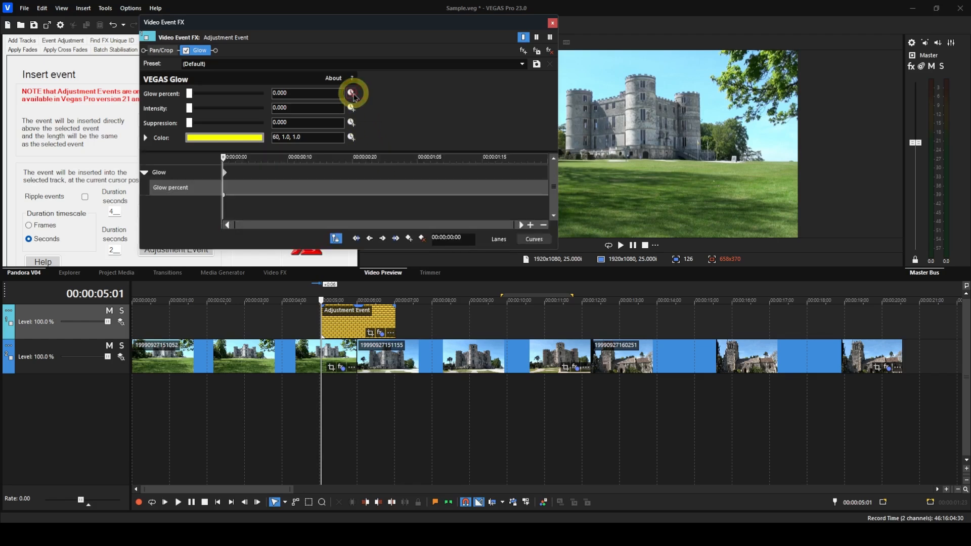
click(351, 108)
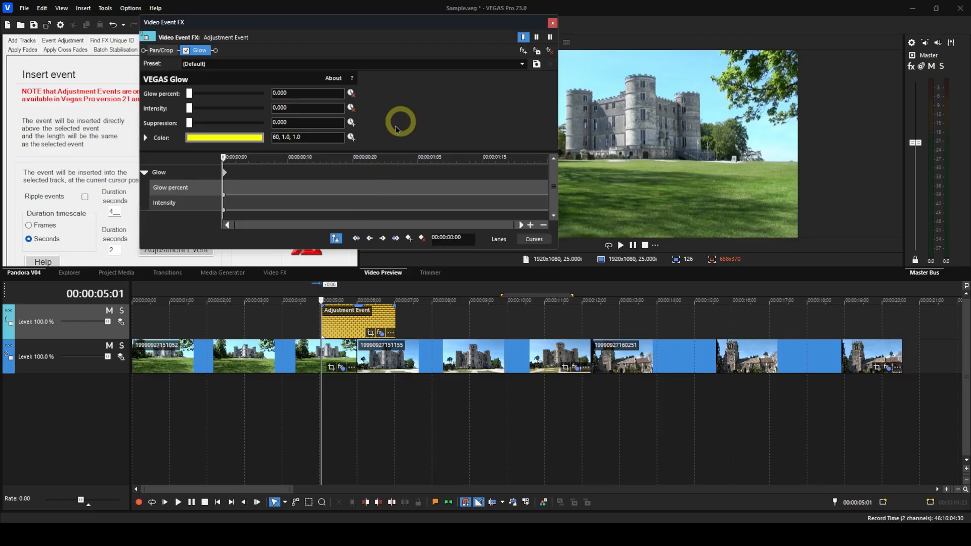
click(355, 394)
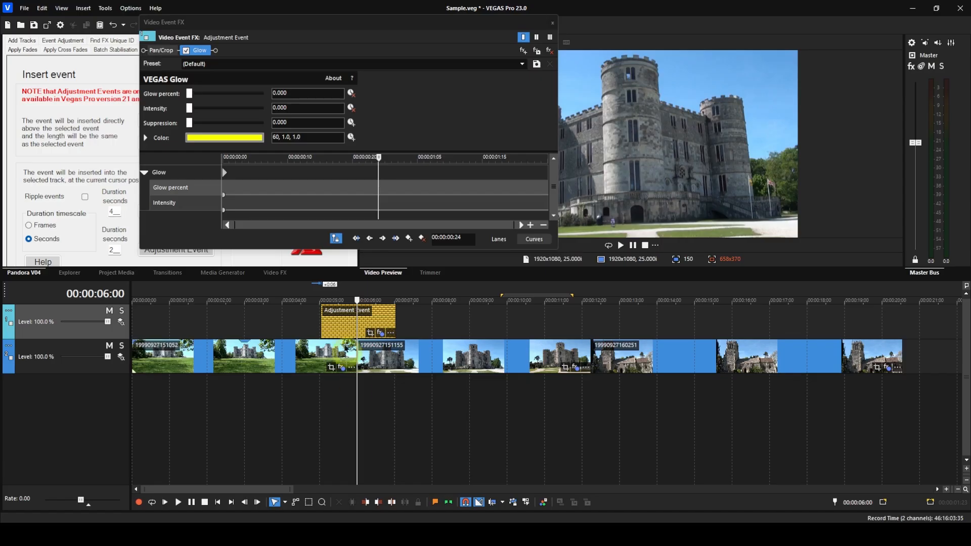
drag(190, 100, 295, 106)
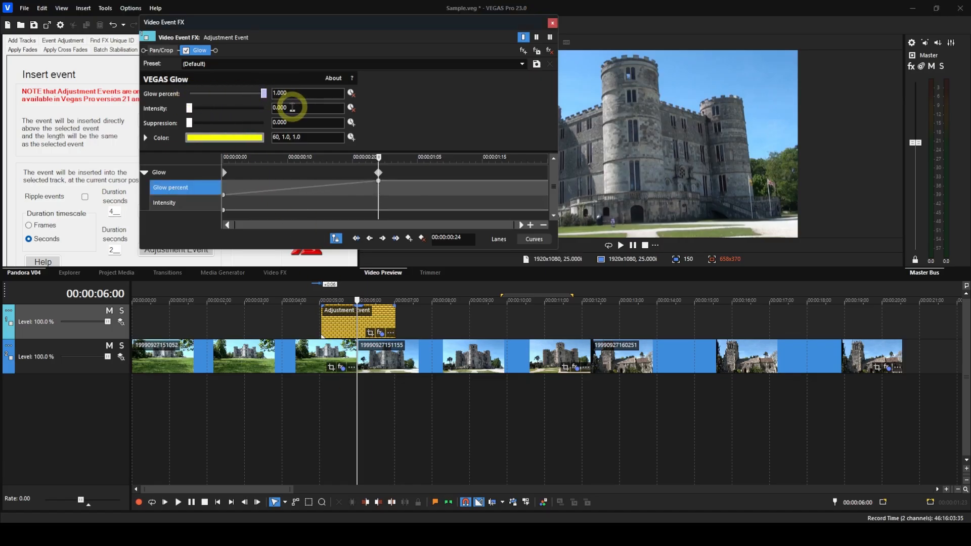
Step: Set the glow Intensity to 2.5 at the clip cut
click(296, 108)
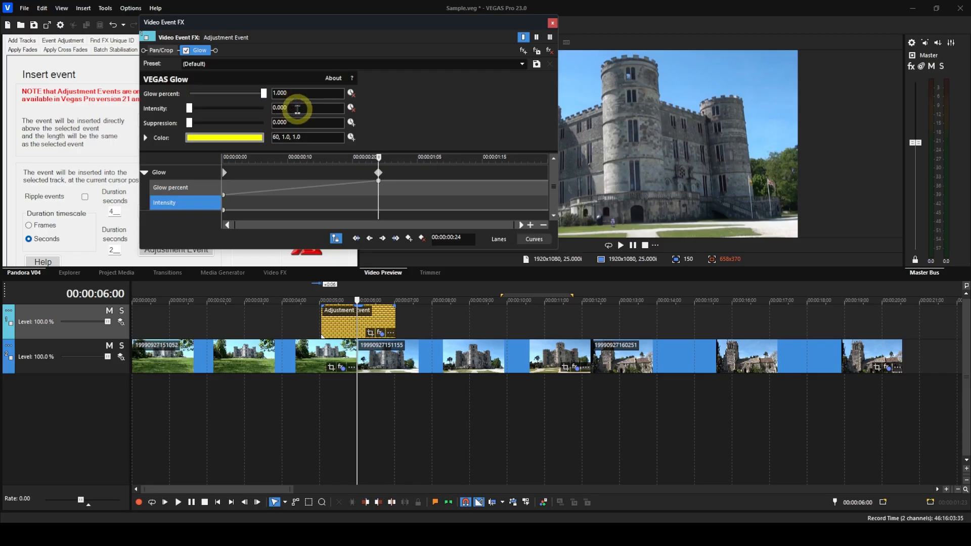
key(BackSpace)
key(BackSpace)
key(BackSpace)
key(BackSpace)
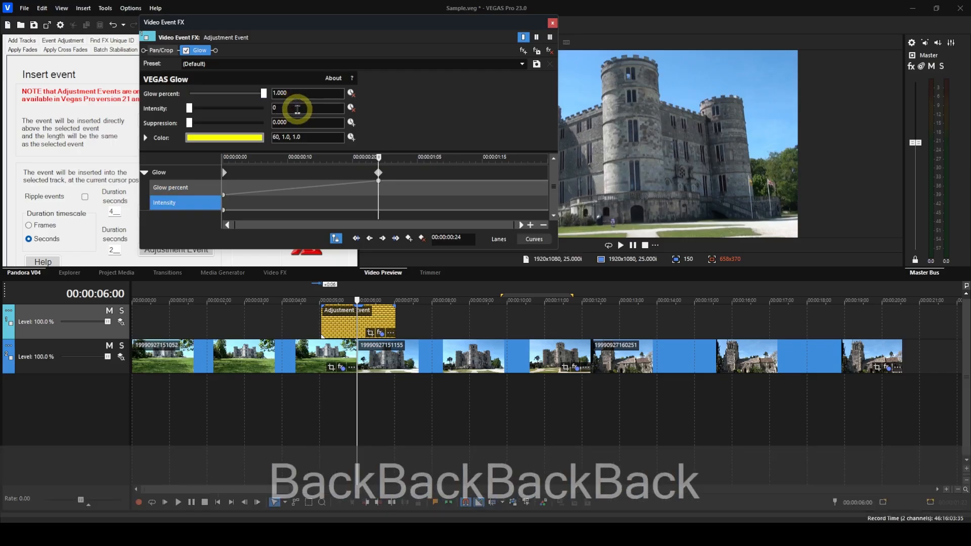
key(BackSpace)
text(2)
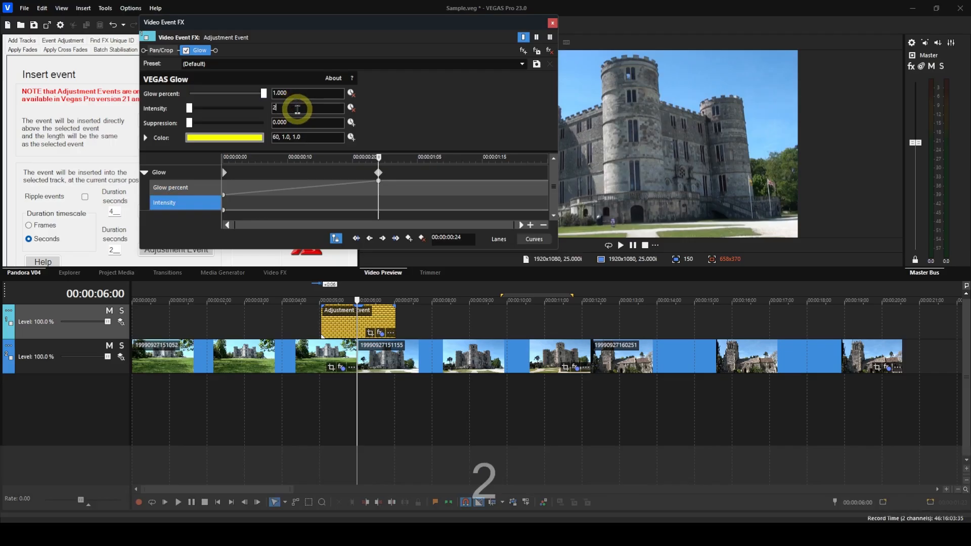
text(.5)
key(Return)
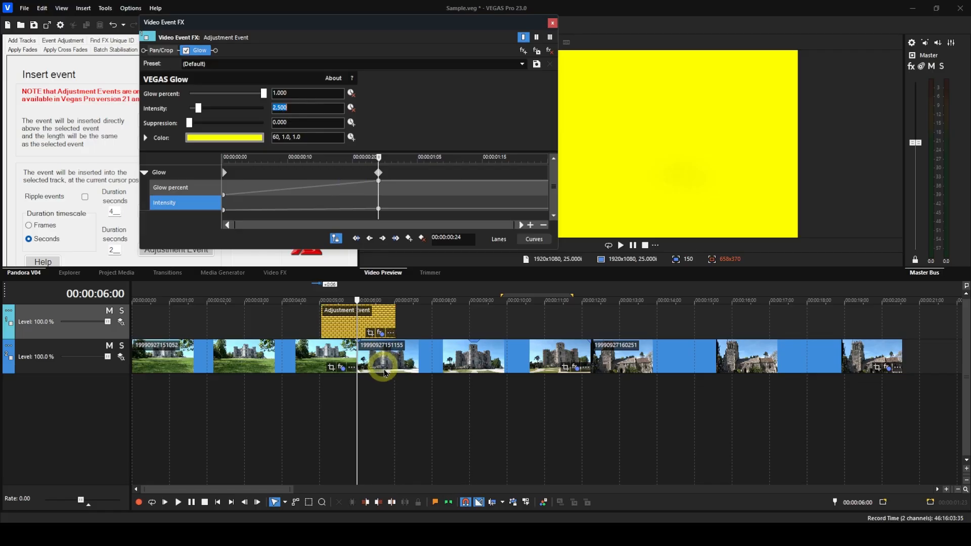
Step: Keyframe both Glow percent and Intensity at 0 at the adjustment event's end, 00:00:07:01
click(394, 389)
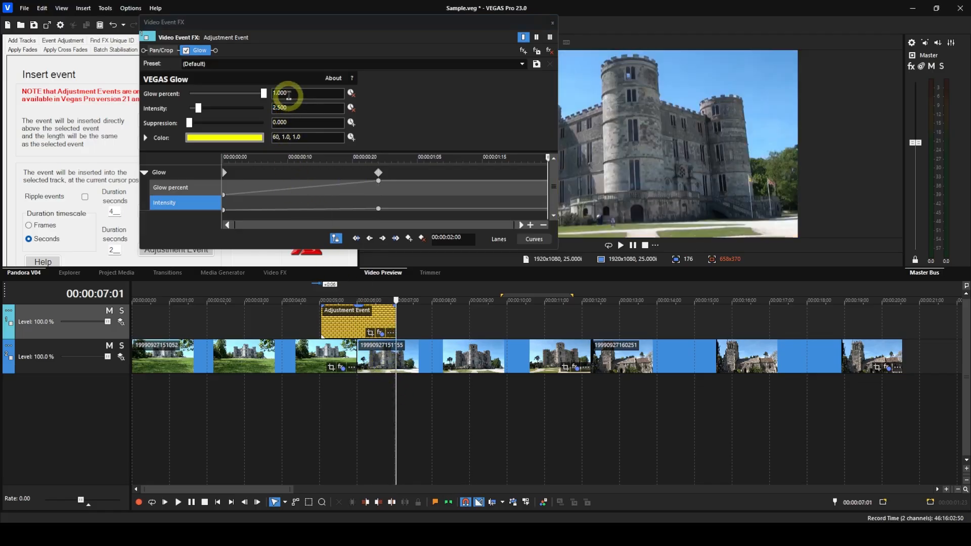
drag(264, 93, 189, 94)
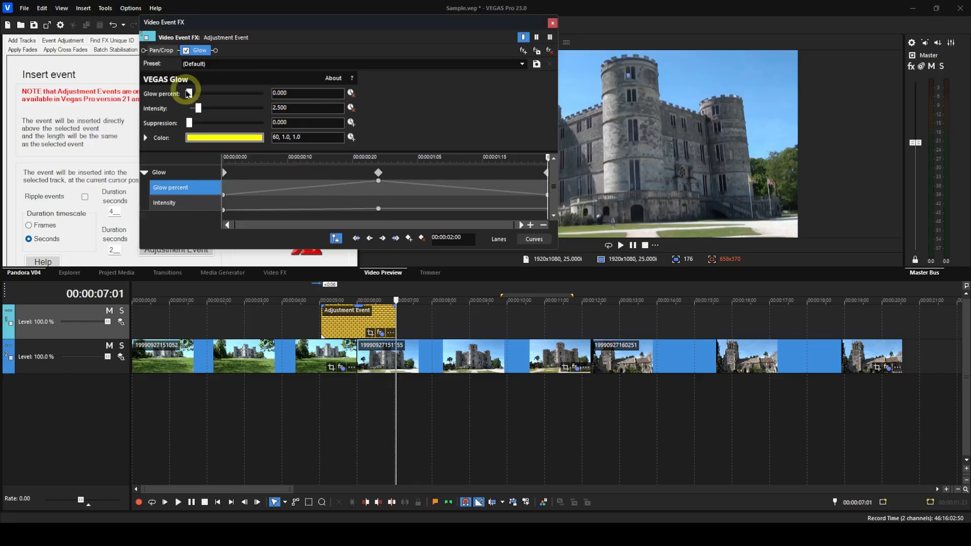
click(298, 107)
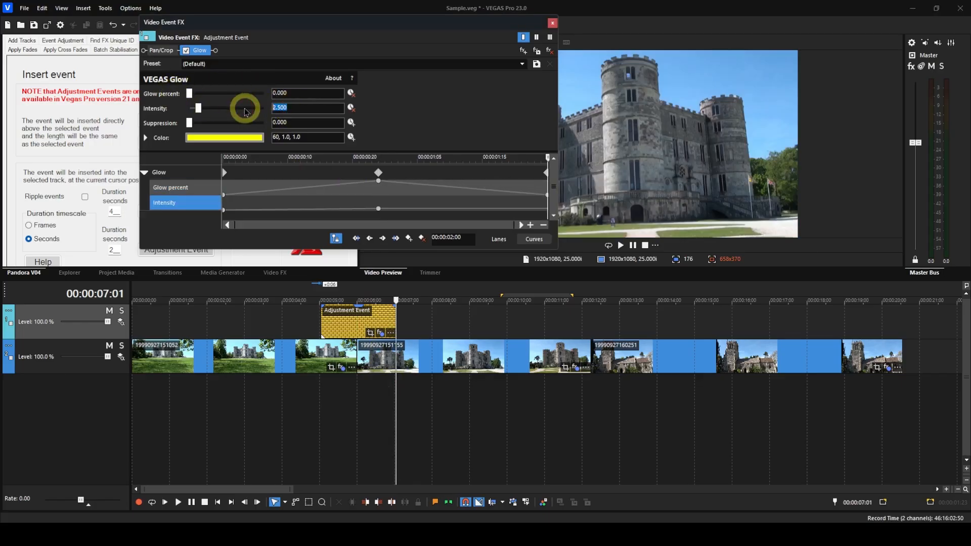
text(0)
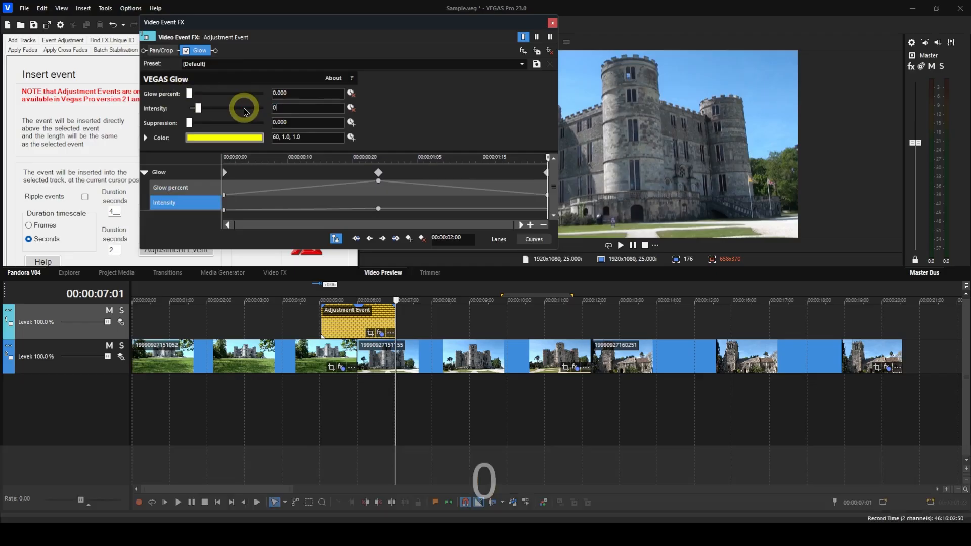
key(Return)
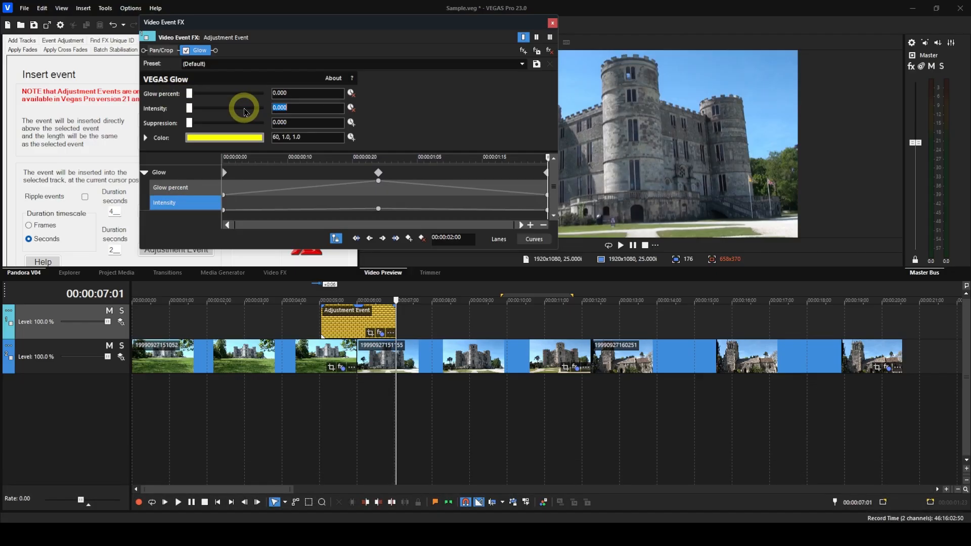
Step: Play the timeline across the clip cut to review the glow transition, moving the effect window clear of the video preview
click(180, 503)
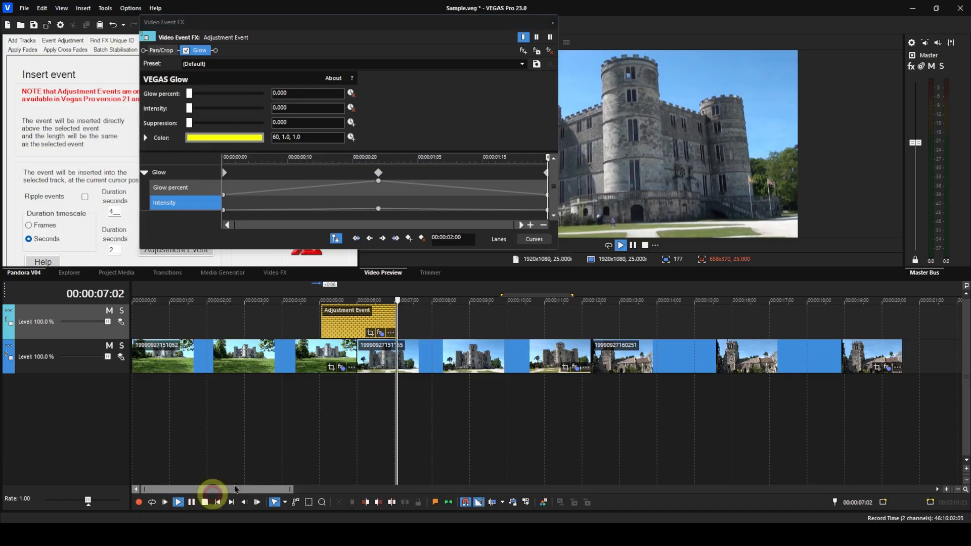
click(265, 404)
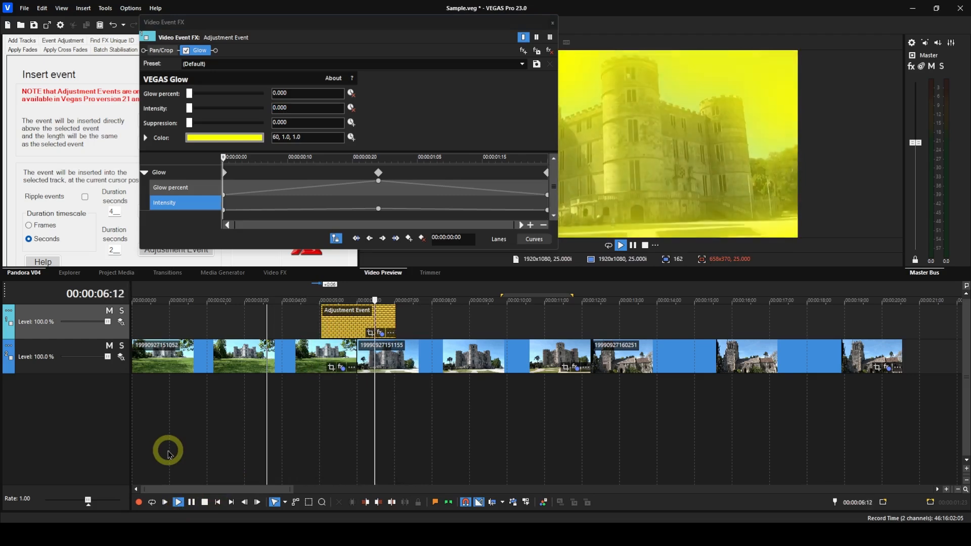
click(204, 503)
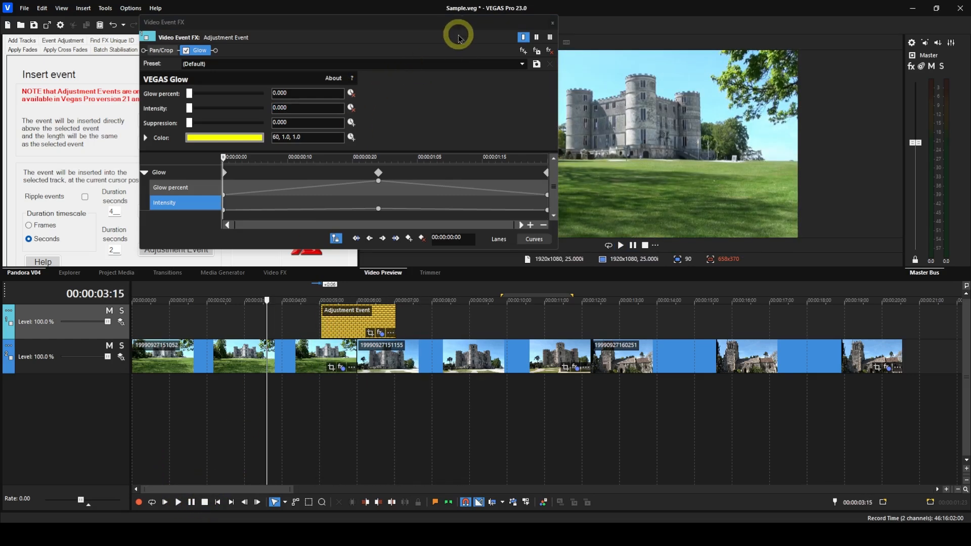
drag(457, 26, 345, 41)
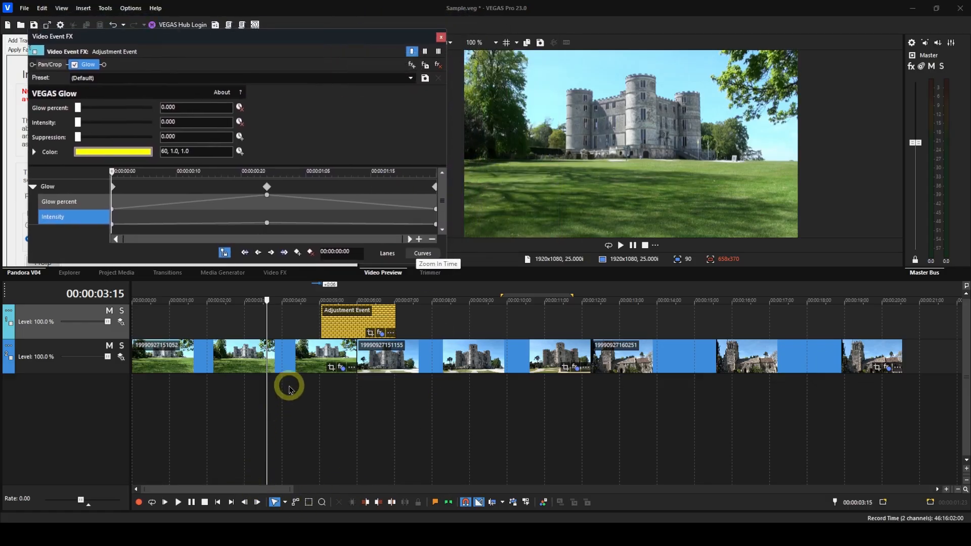
click(304, 398)
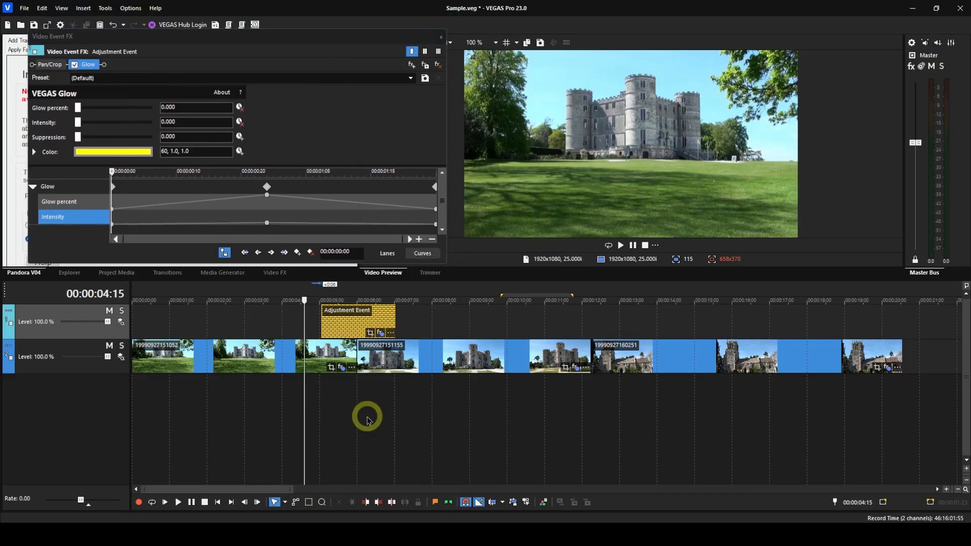
key(space)
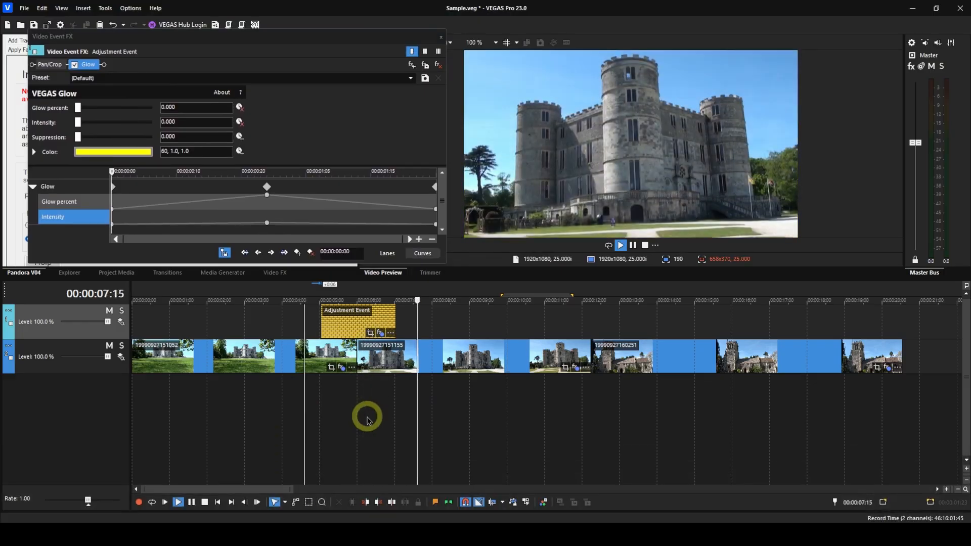
key(space)
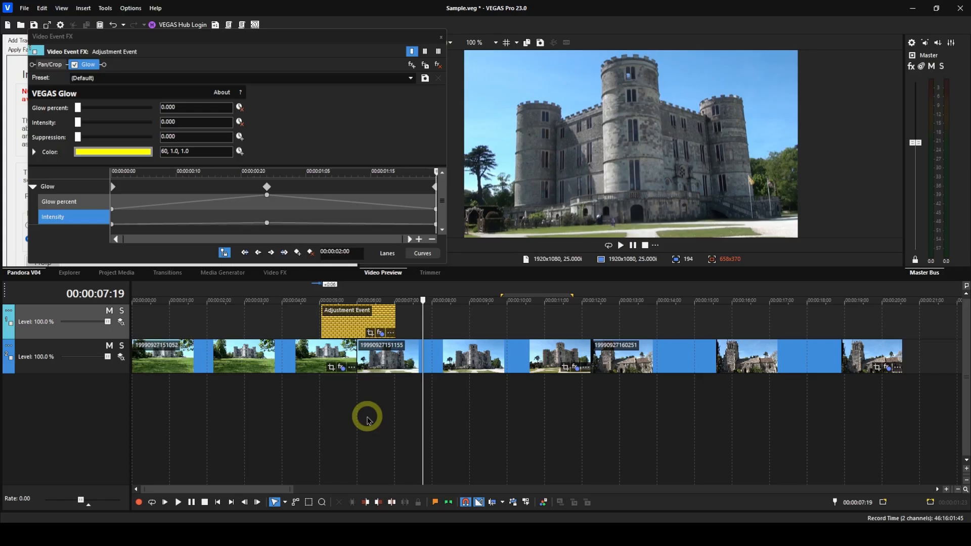
Step: Remove Glow from the adjustment event and add the VEGAS Radial Blur effect instead
click(437, 67)
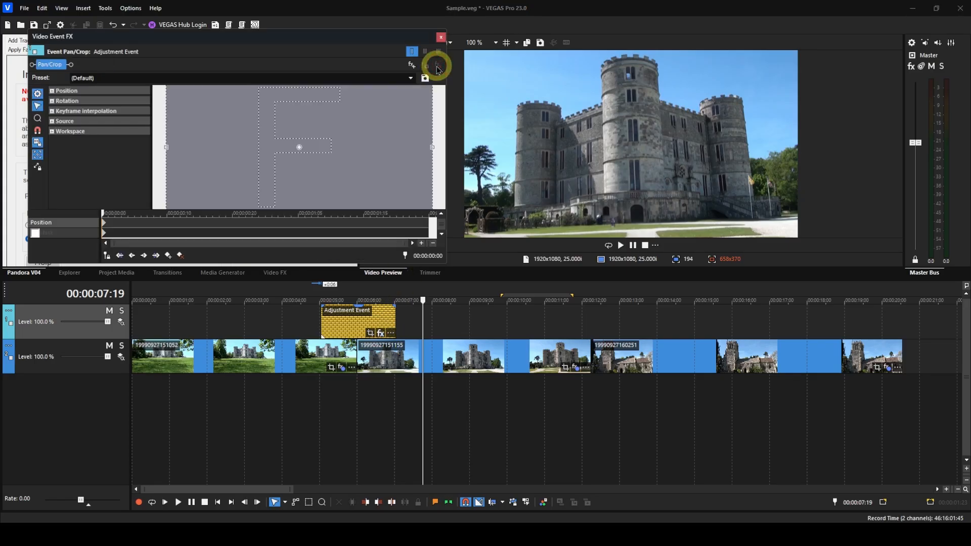
click(414, 68)
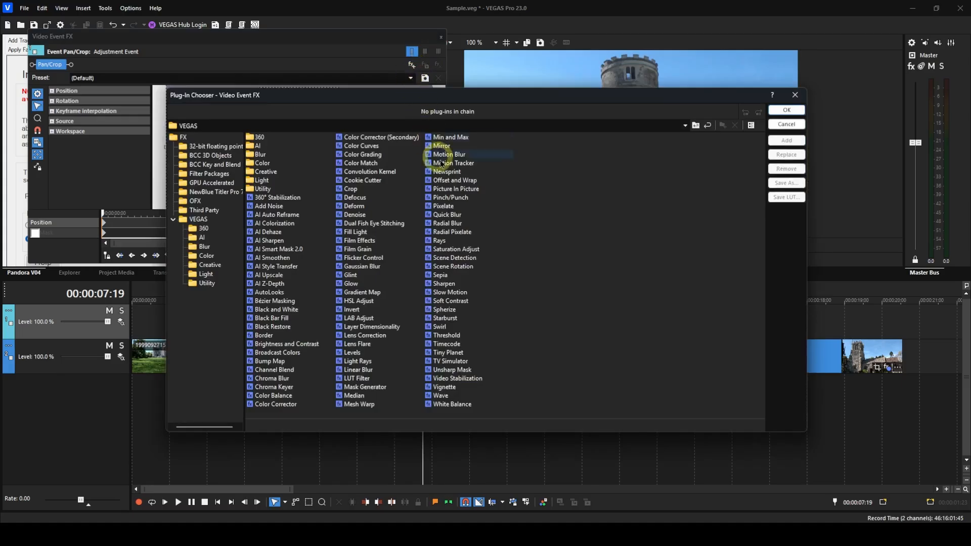
click(443, 224)
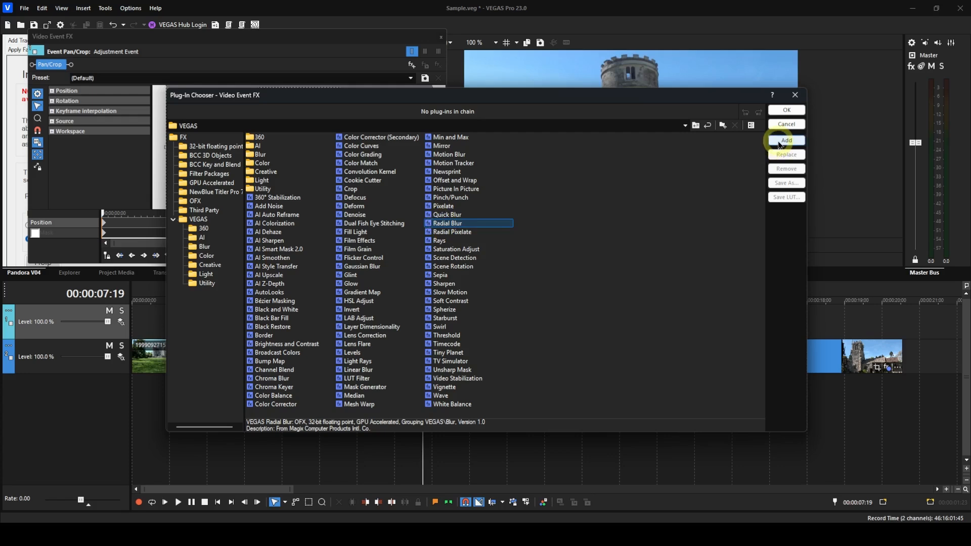
click(779, 144)
click(783, 111)
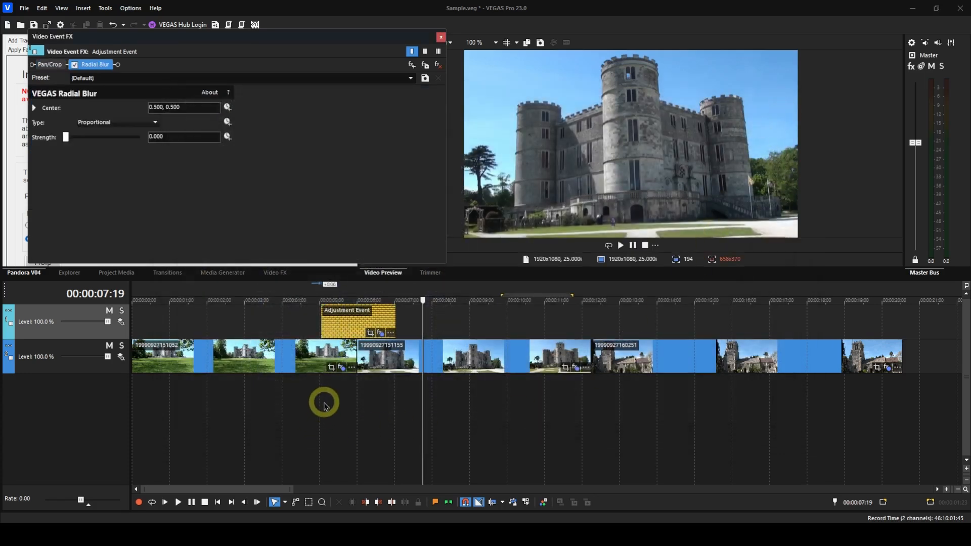
Step: Enable Strength animation for Radial Blur at the adjustment event's start, 00:00:05:01, and set its type to Fixed radius
click(324, 406)
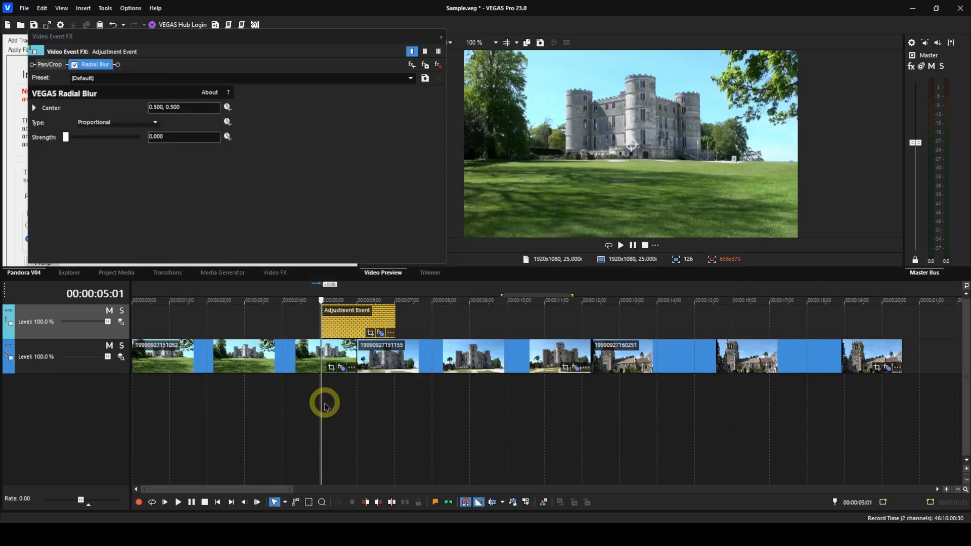
click(229, 140)
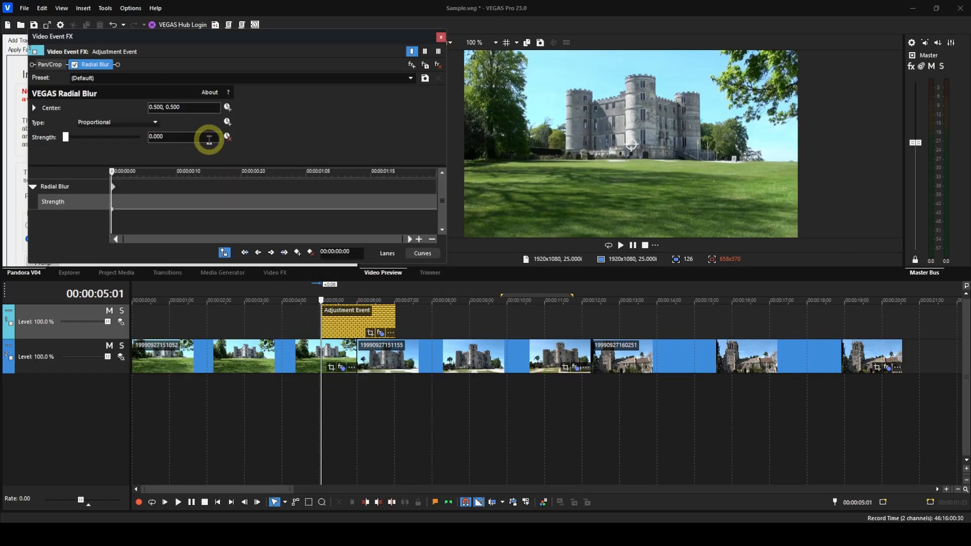
click(155, 123)
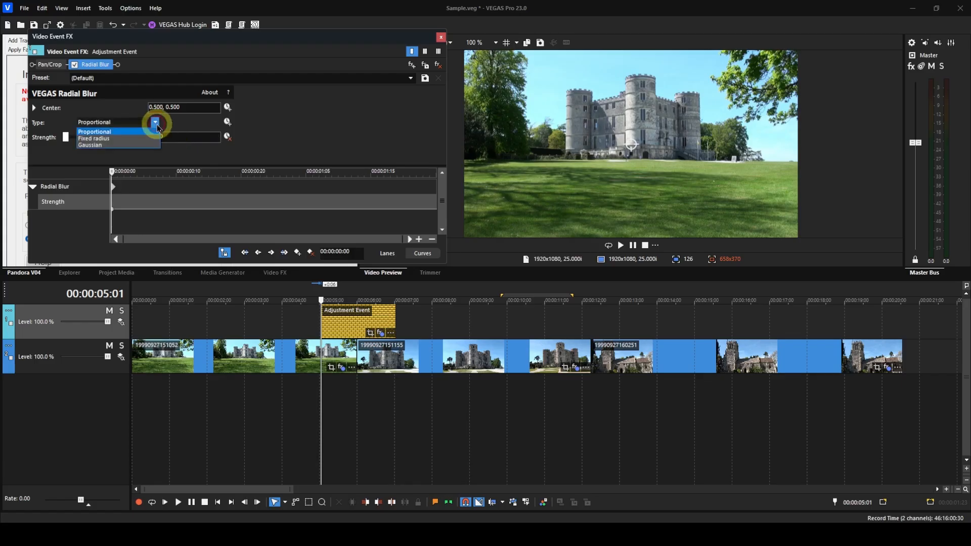
click(113, 138)
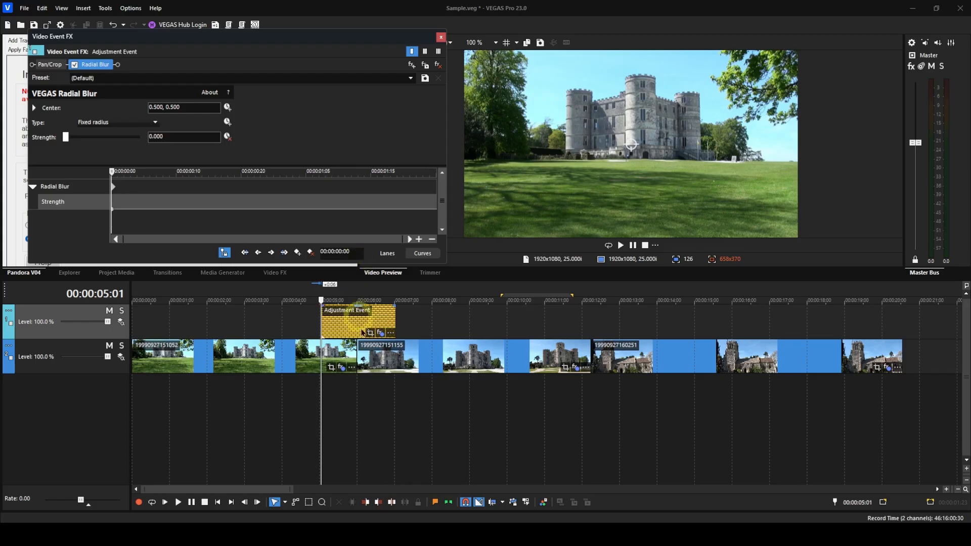
Step: Keyframe Radial Blur Strength at 1.000 at the clip cut, 00:00:06:00, and at 0 at the adjustment event's end, 00:00:07:01
click(355, 383)
click(356, 383)
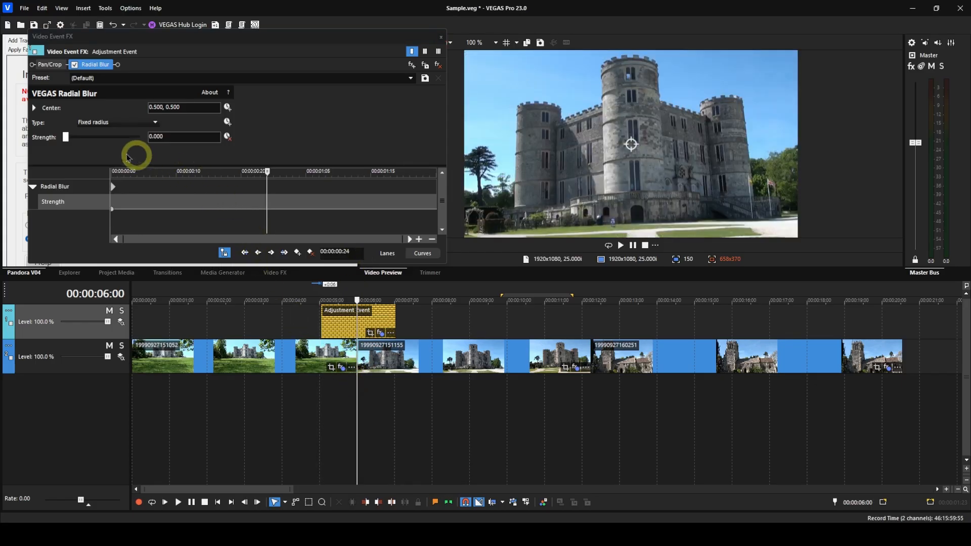
click(65, 137)
drag(65, 138, 327, 152)
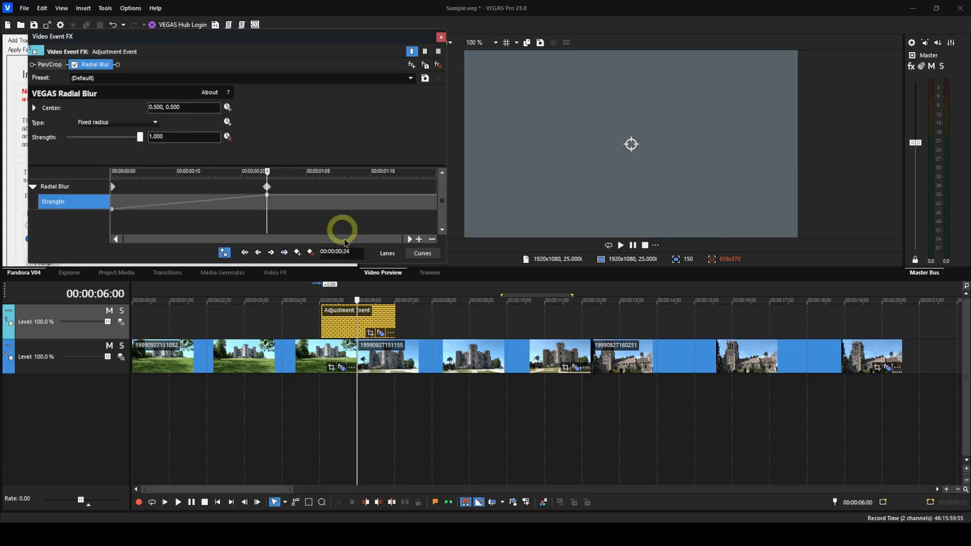
click(395, 402)
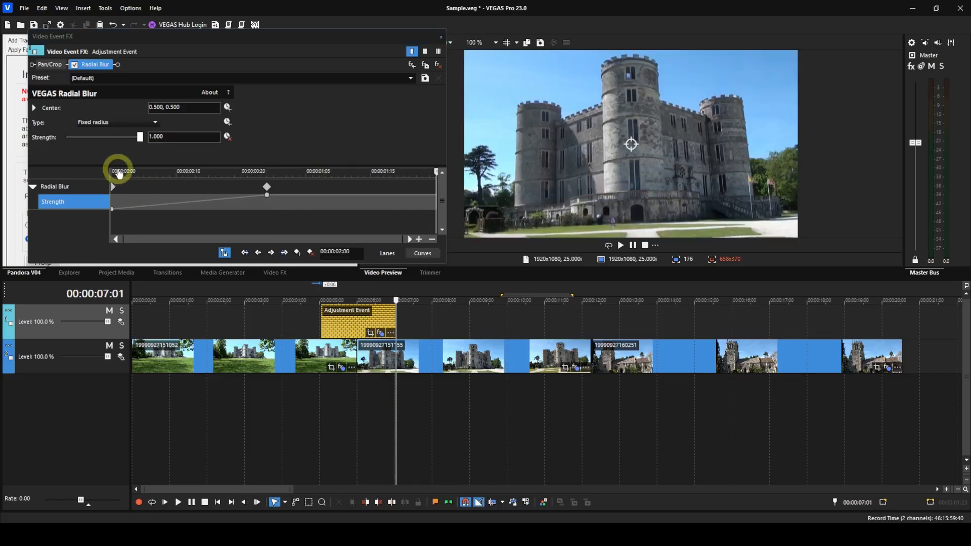
drag(141, 147, 42, 140)
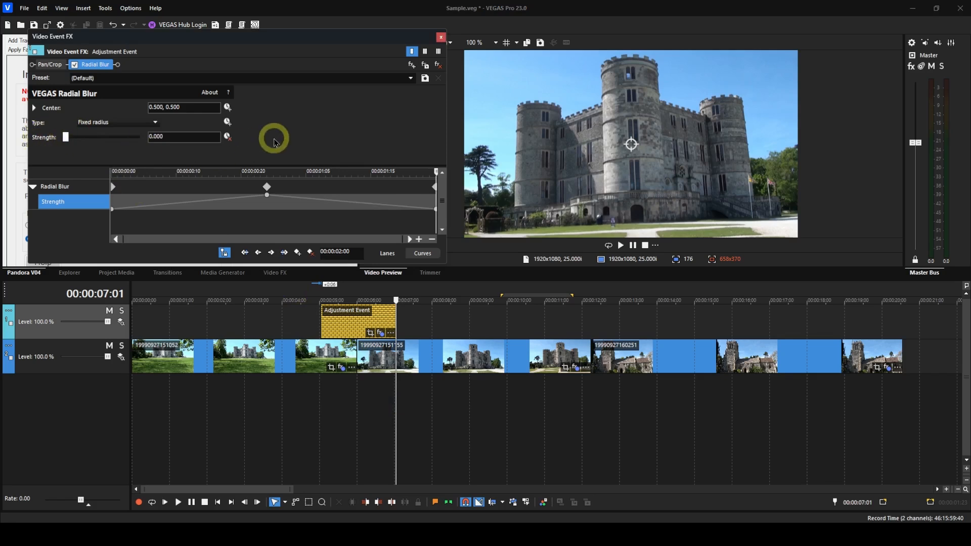
Step: Play the timeline from 00:00:04:19 across the cut to review the radial blur transition, and close the effect window
click(310, 399)
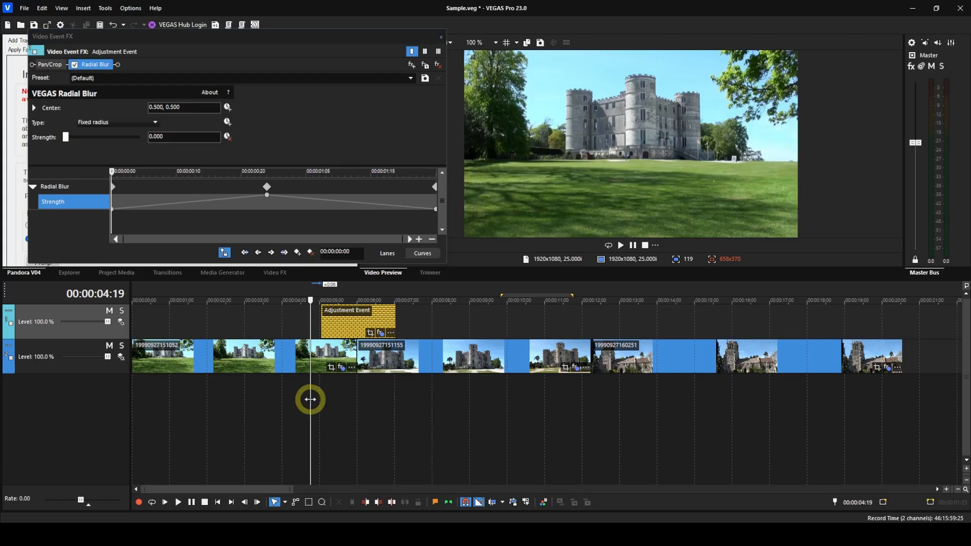
key(space)
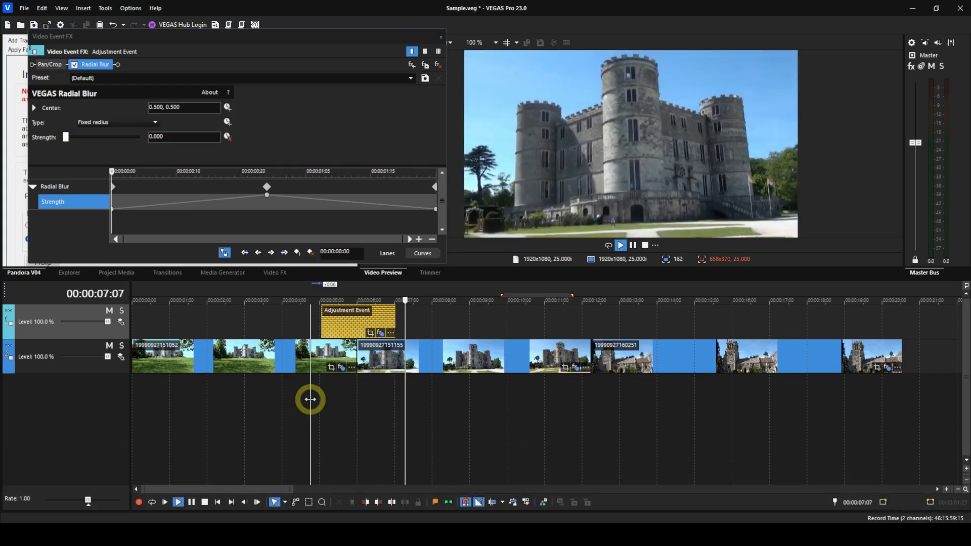
key(space)
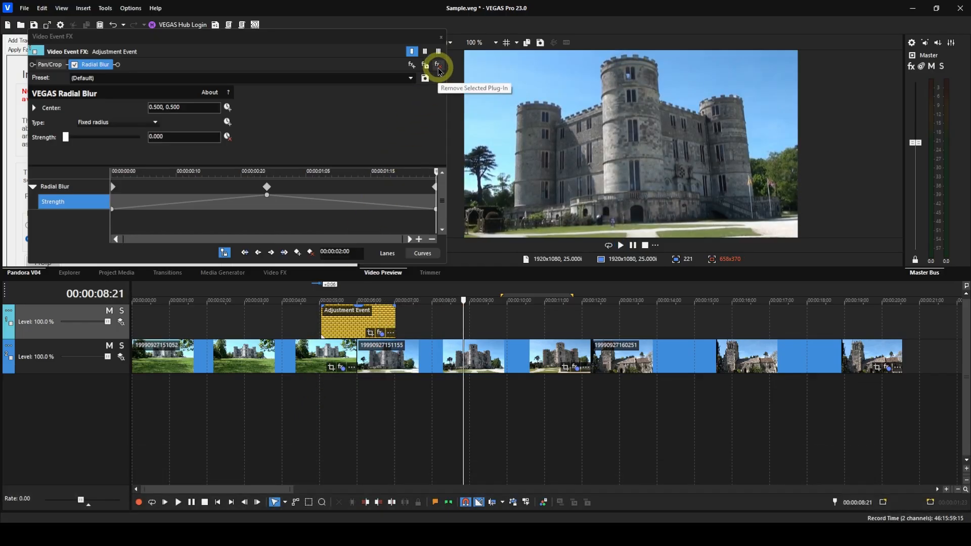
click(442, 39)
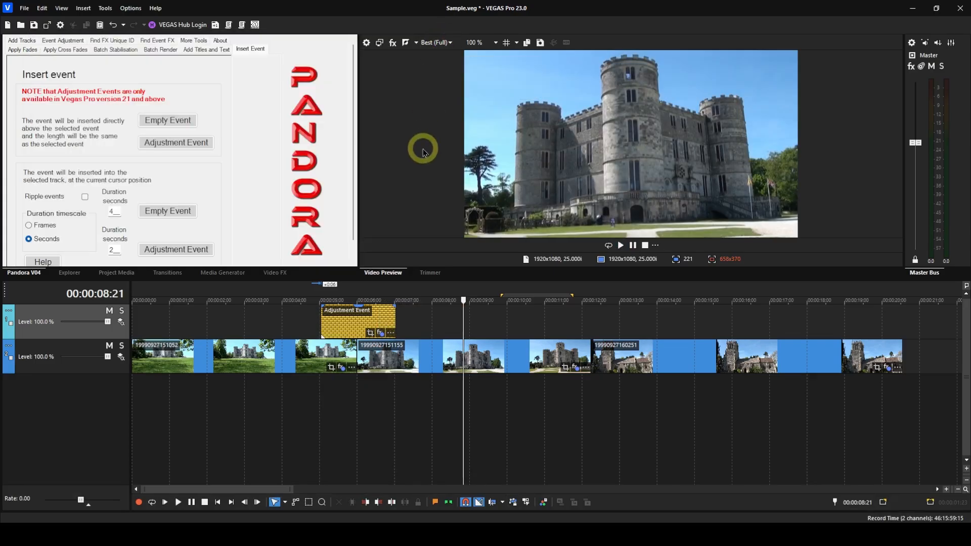
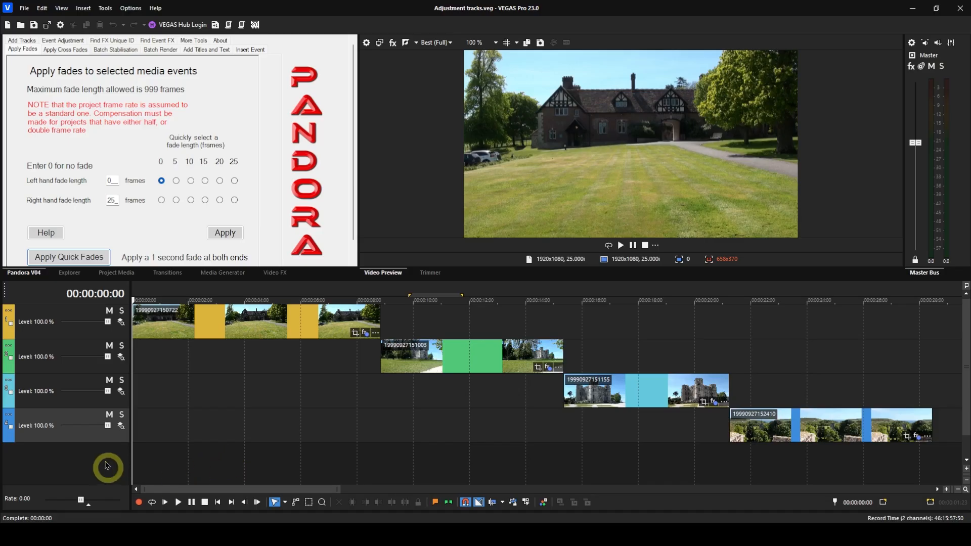
Step: Try inserting an adjustment track above the first video track and undo the insertion
click(72, 321)
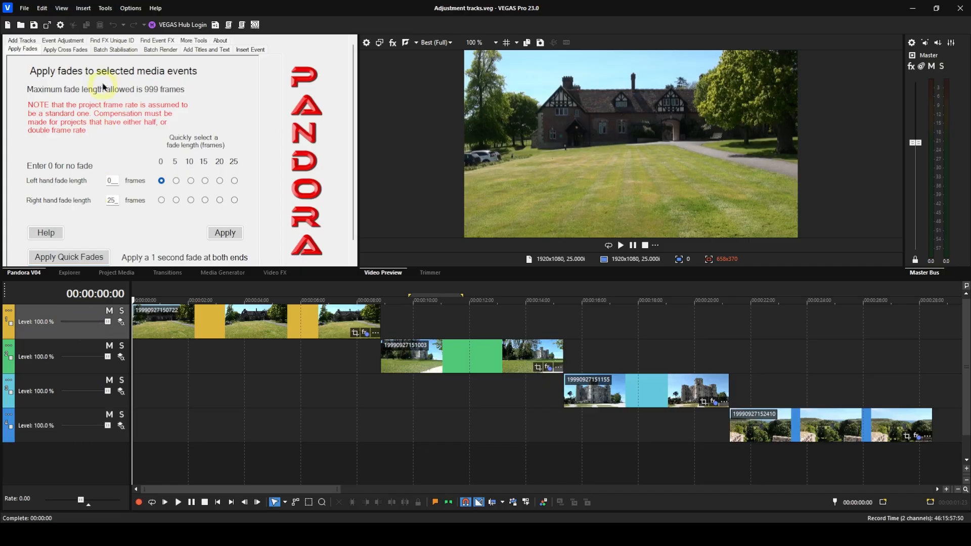
click(86, 9)
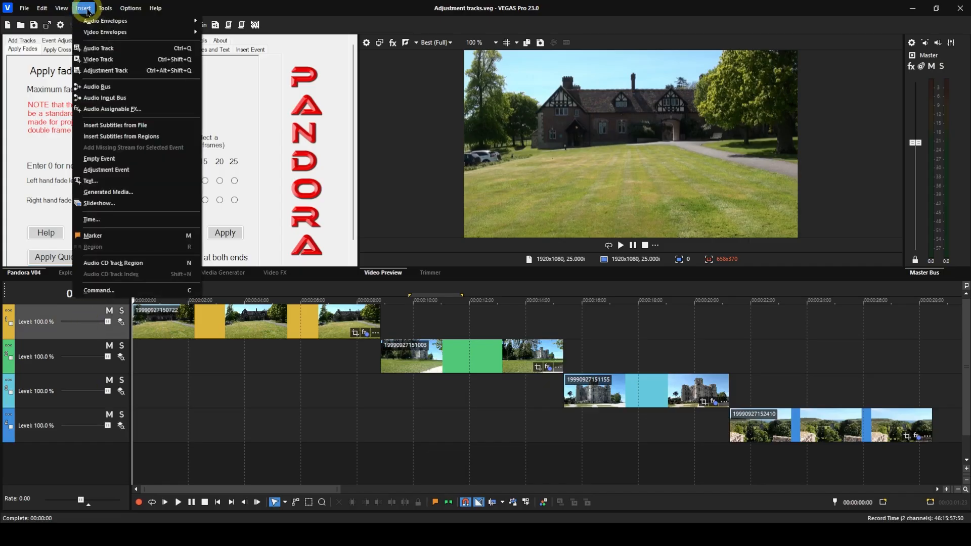
click(99, 75)
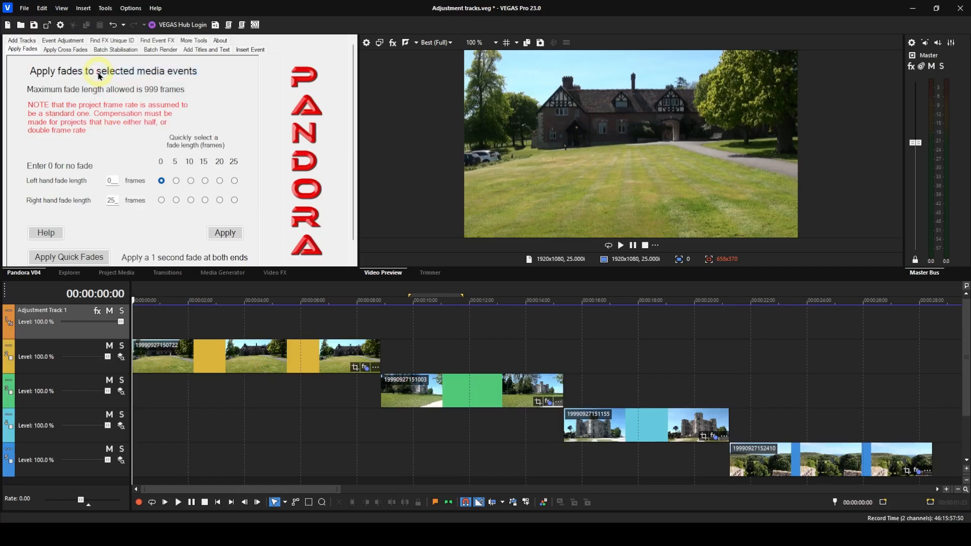
key(ctrl+z)
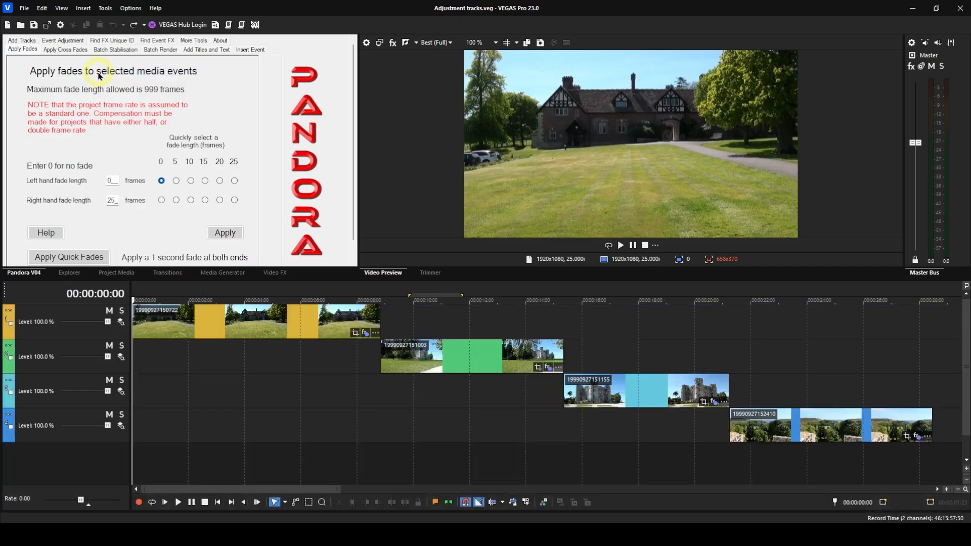
key(ctrl+alt+shift+q)
Step: Insert an adjustment track above the first video track and add the VEGAS Black and White effect to it
right_click(429, 329)
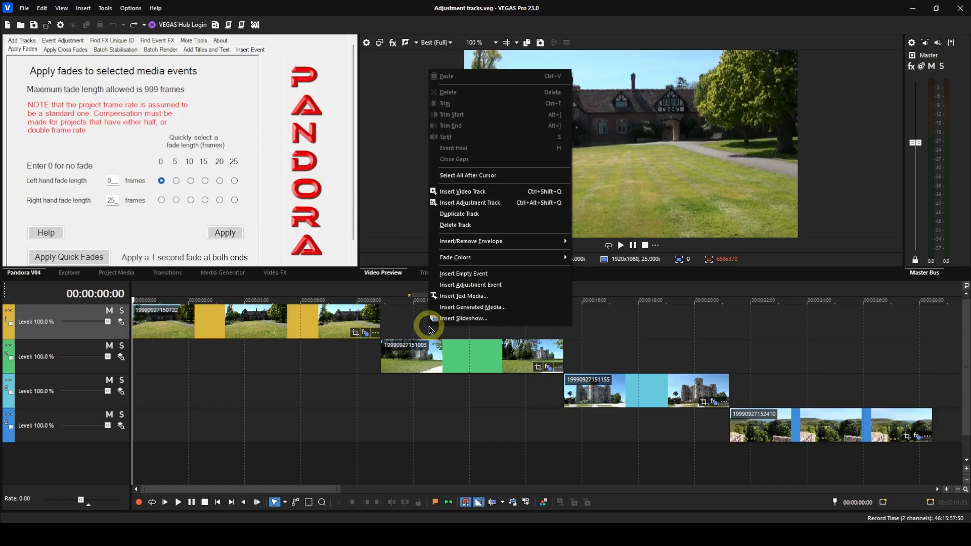
click(458, 204)
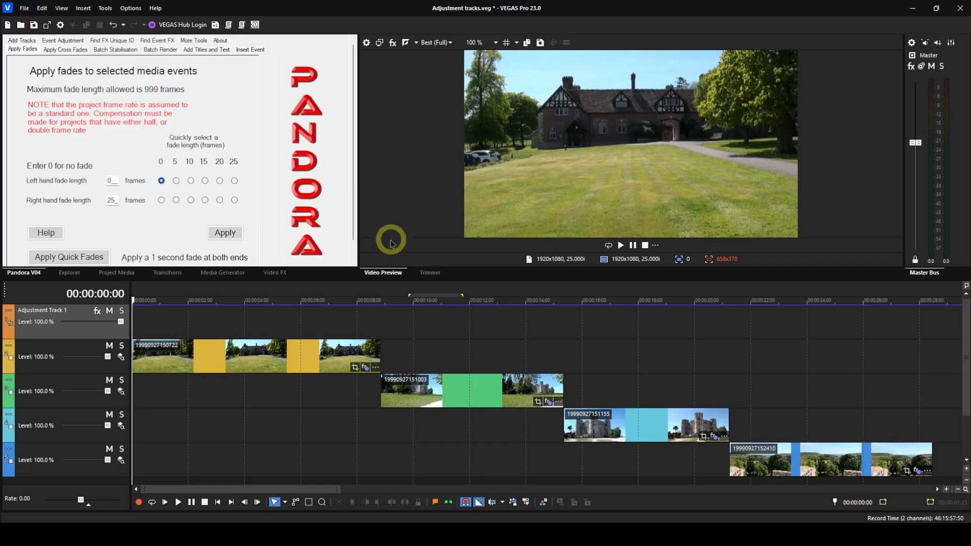
click(97, 312)
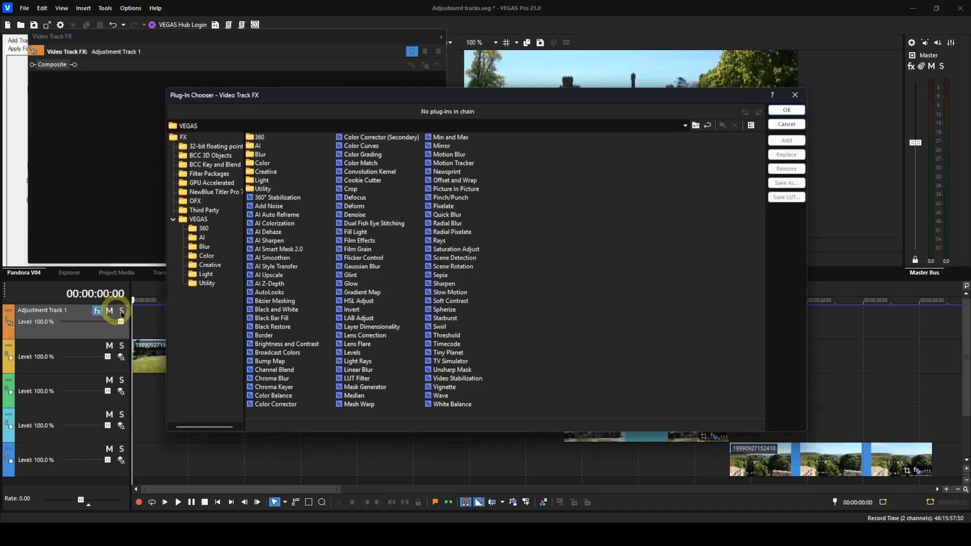
click(263, 310)
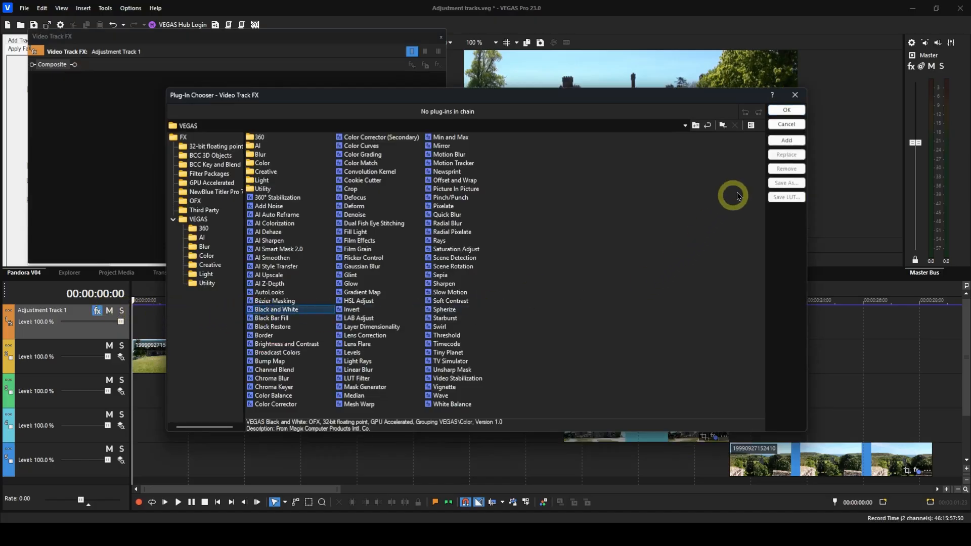
click(776, 142)
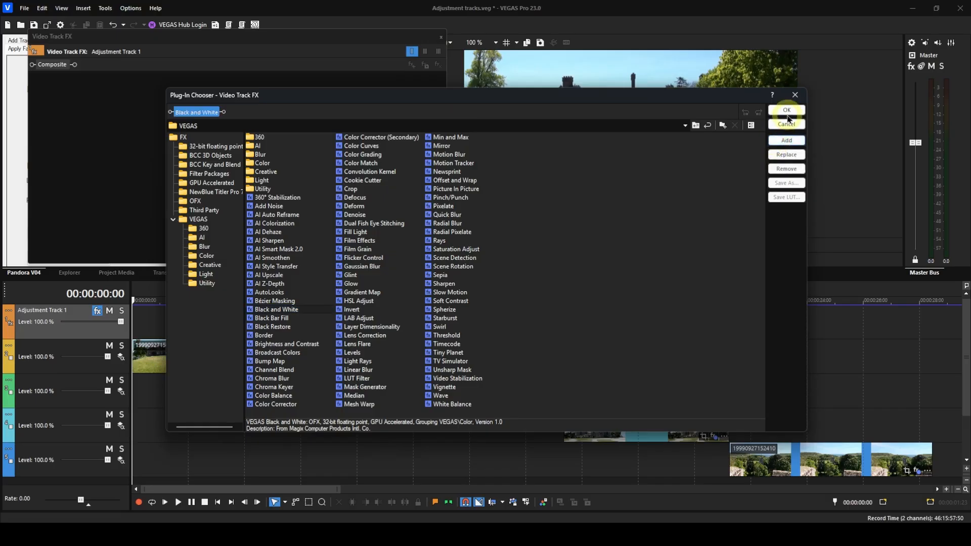
click(786, 110)
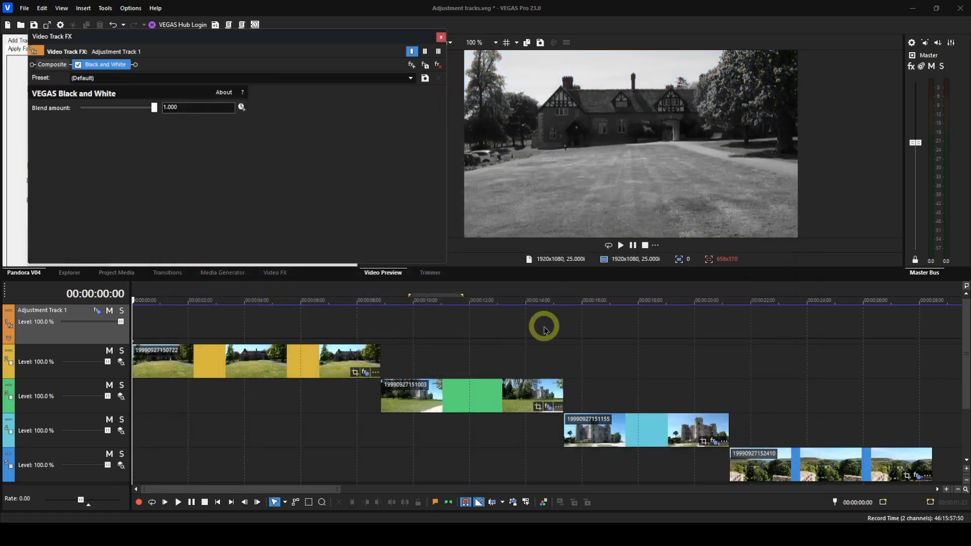
Step: Preview a frame from each of the four clips to check the adjustment track's Black and White effect
click(263, 331)
click(433, 348)
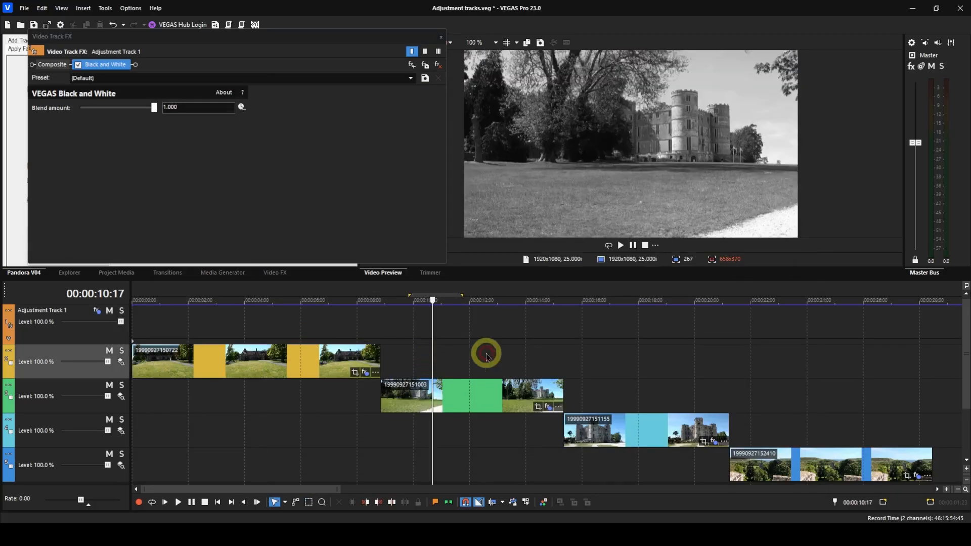
click(630, 373)
click(840, 397)
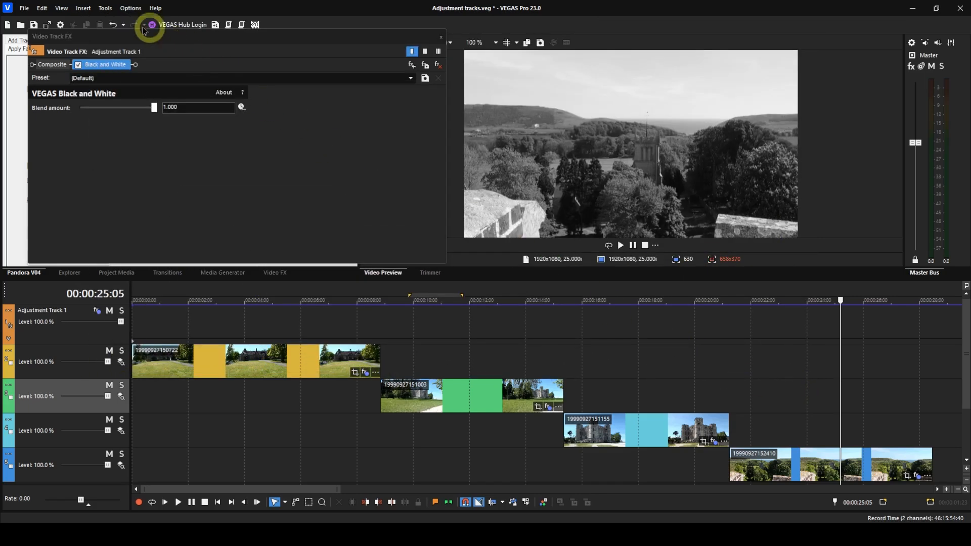
Step: Review the envelope types available for colour customisation in the Display preferences, and close the preferences unchanged
click(133, 9)
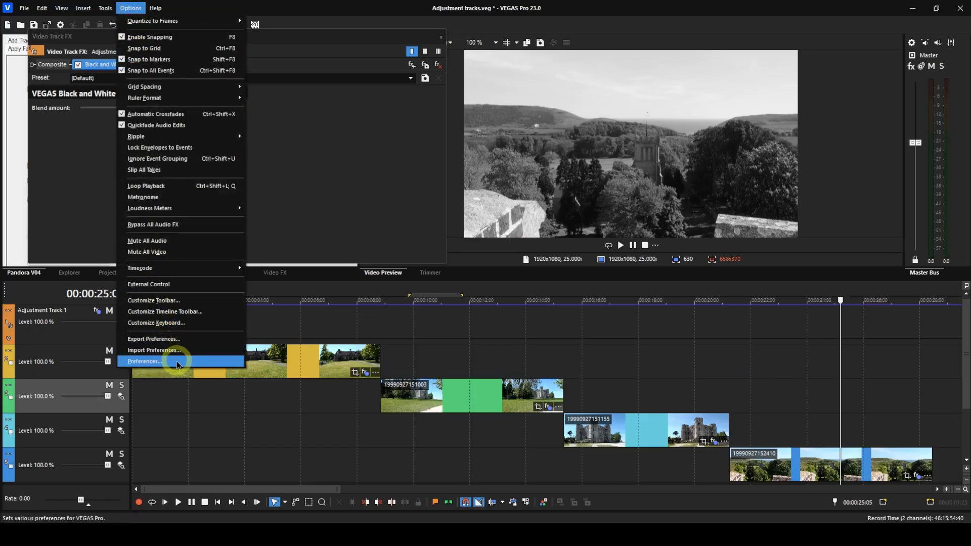
click(154, 361)
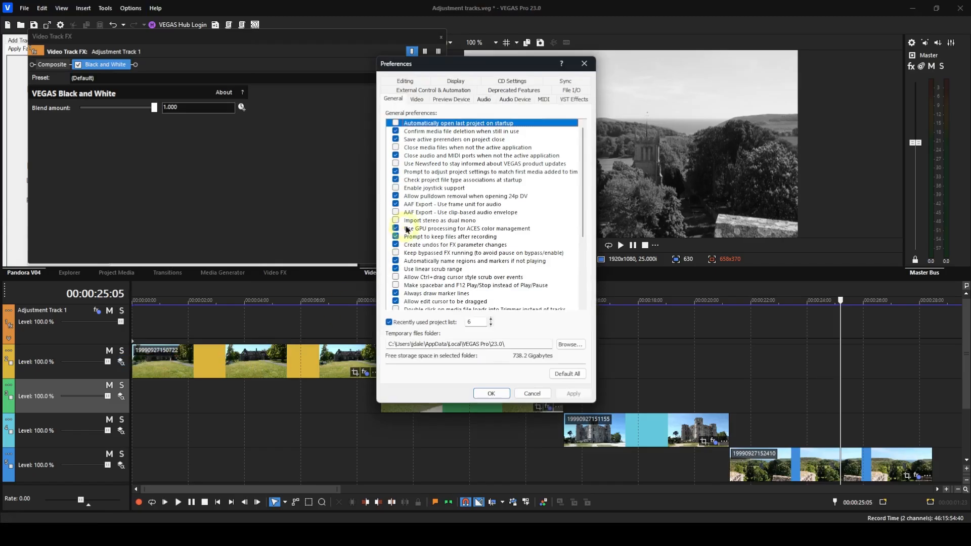
click(456, 82)
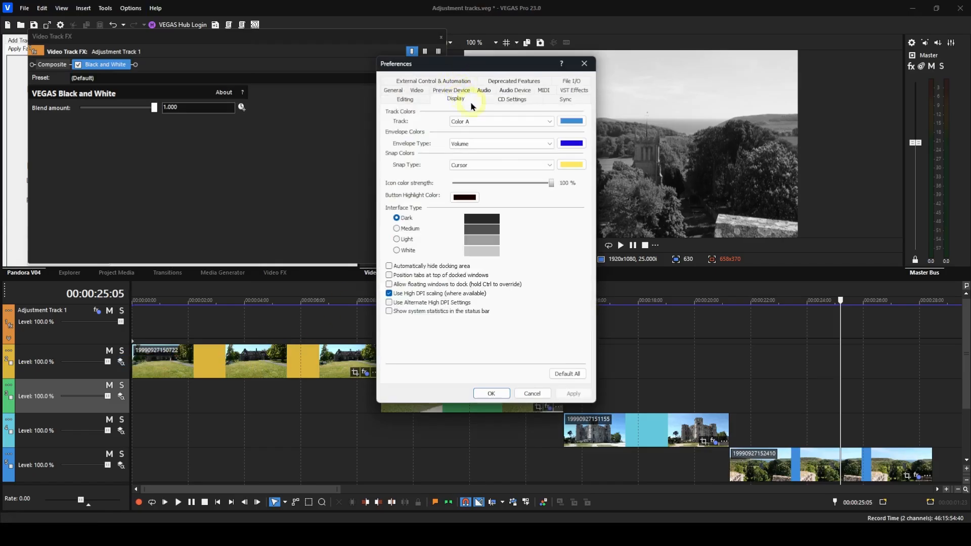
click(550, 145)
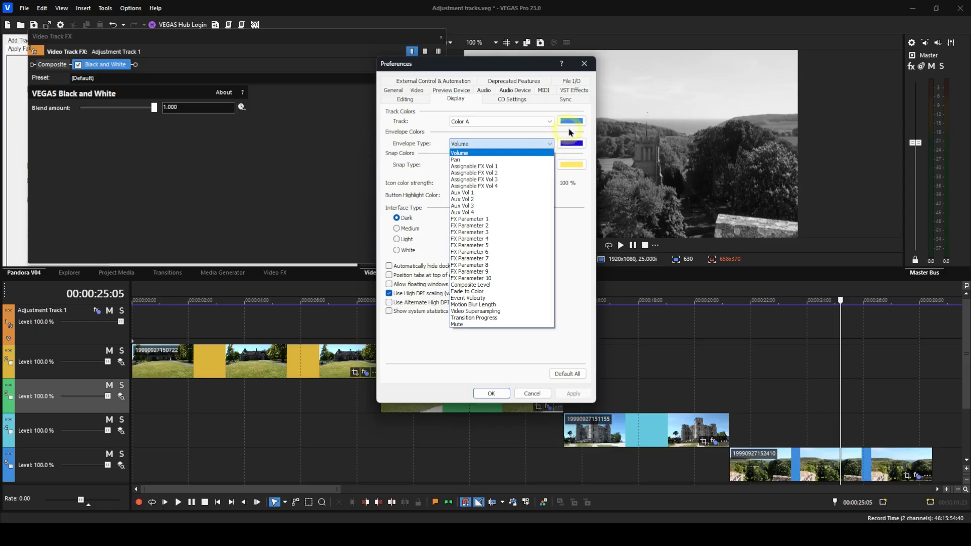
click(584, 64)
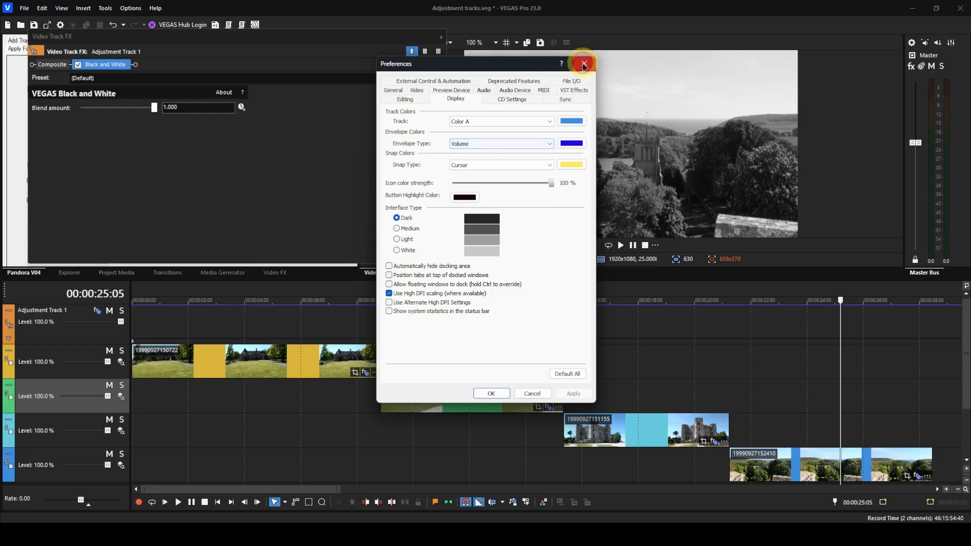
click(584, 64)
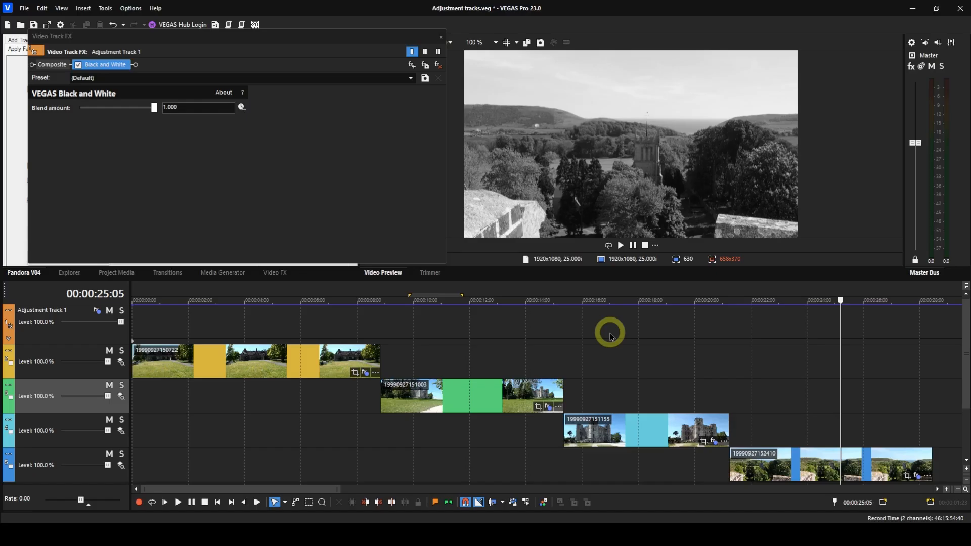
Step: Add a point to the adjustment track's Composite Level envelope at about 00:00:10:00
click(413, 306)
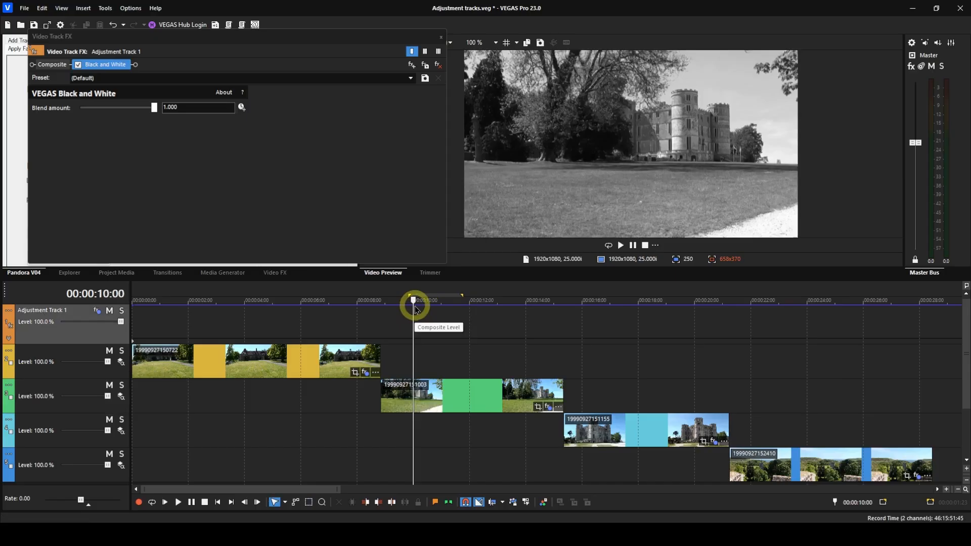
click(488, 307)
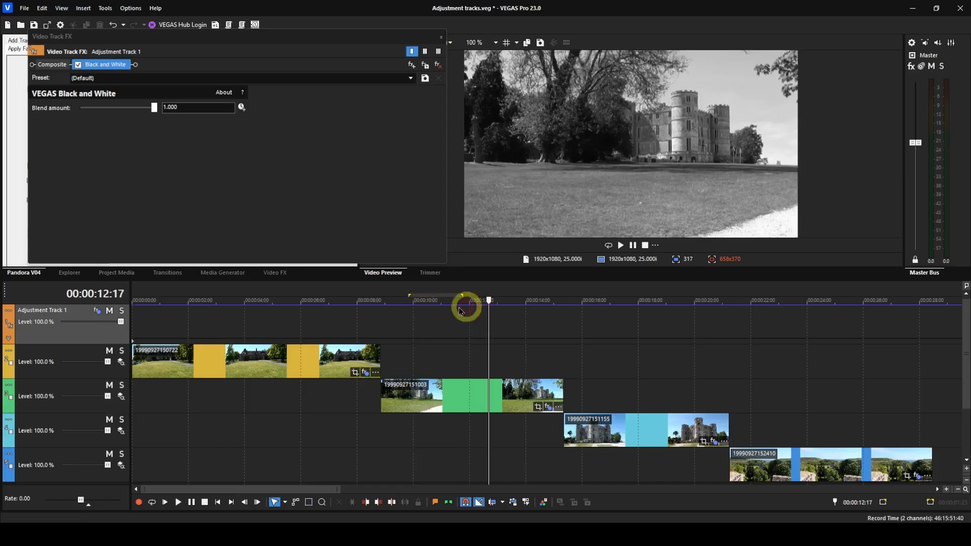
right_click(413, 309)
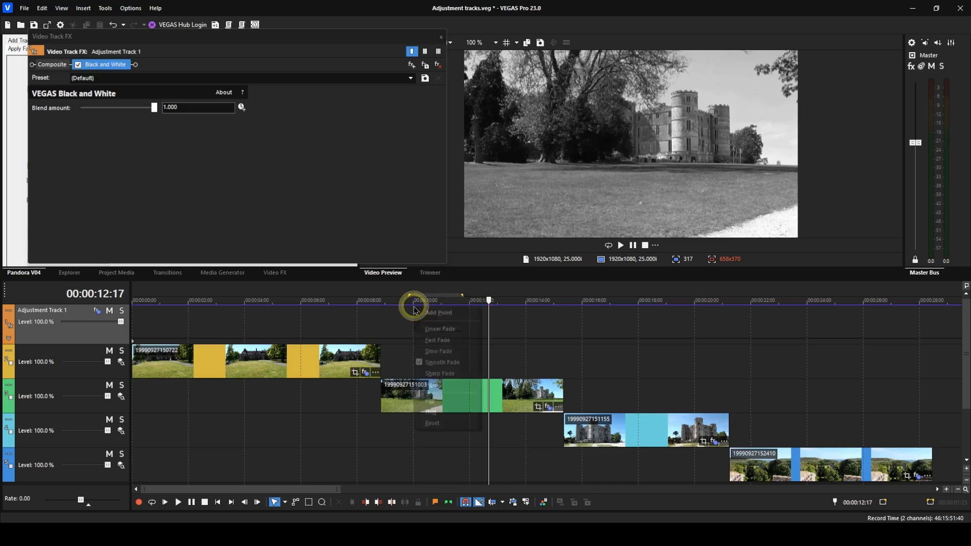
click(434, 313)
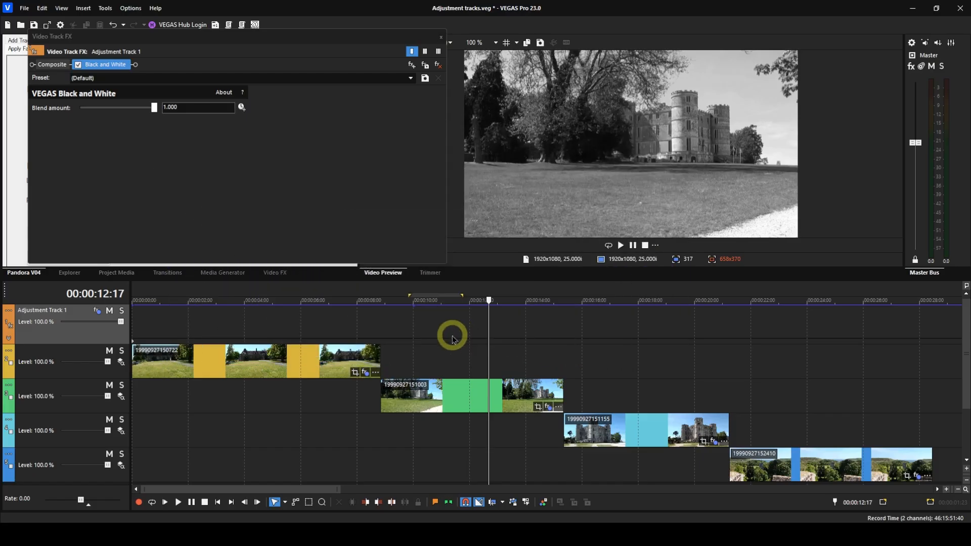
click(430, 319)
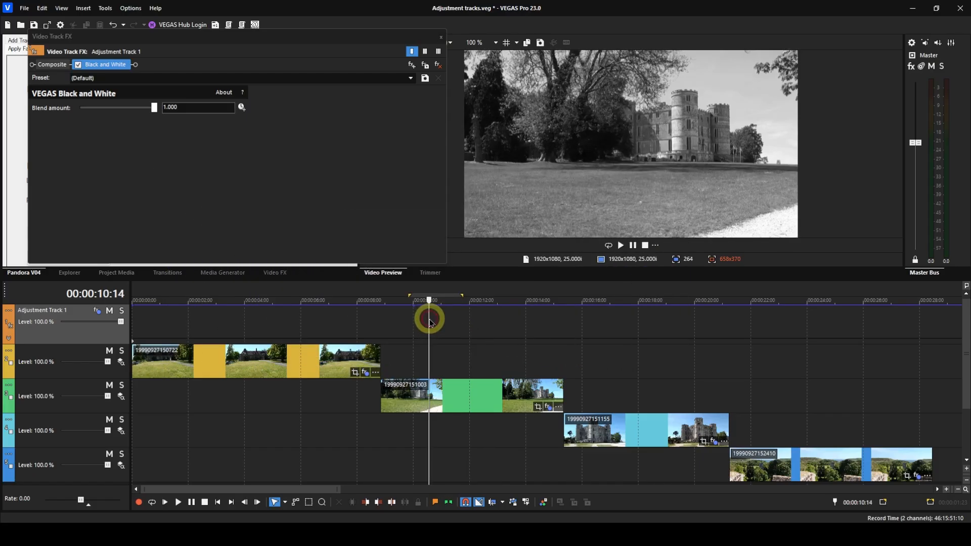
scroll(429, 318, up, 2)
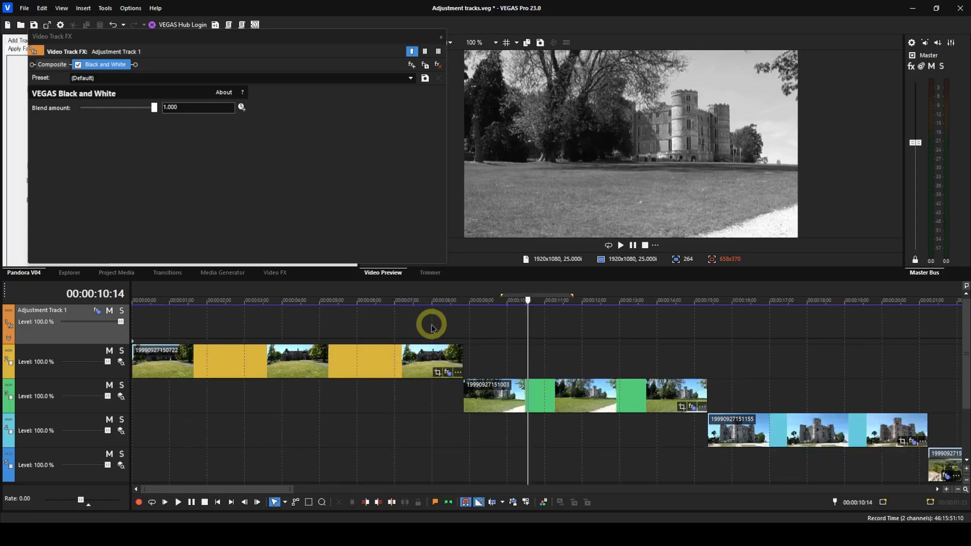
scroll(472, 336, up, 3)
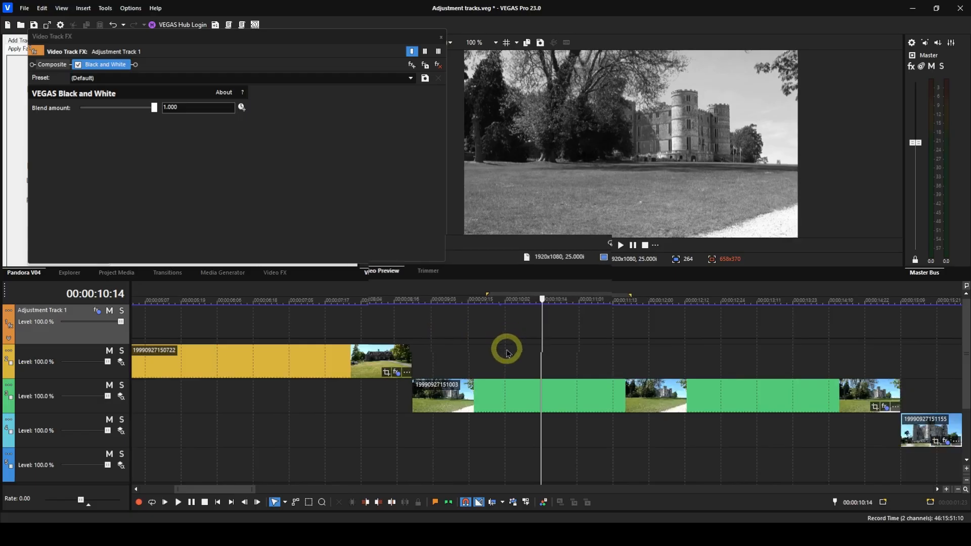
scroll(523, 377, up, 2)
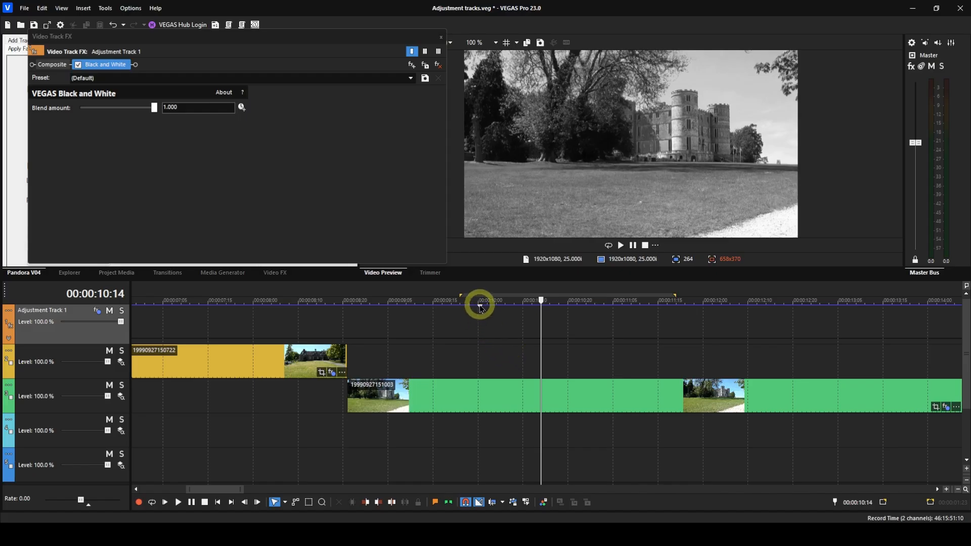
Step: Add a second Composite Level envelope point at about 00:00:11:00 and lower the envelope from there to 0%
mouse_move(480, 308)
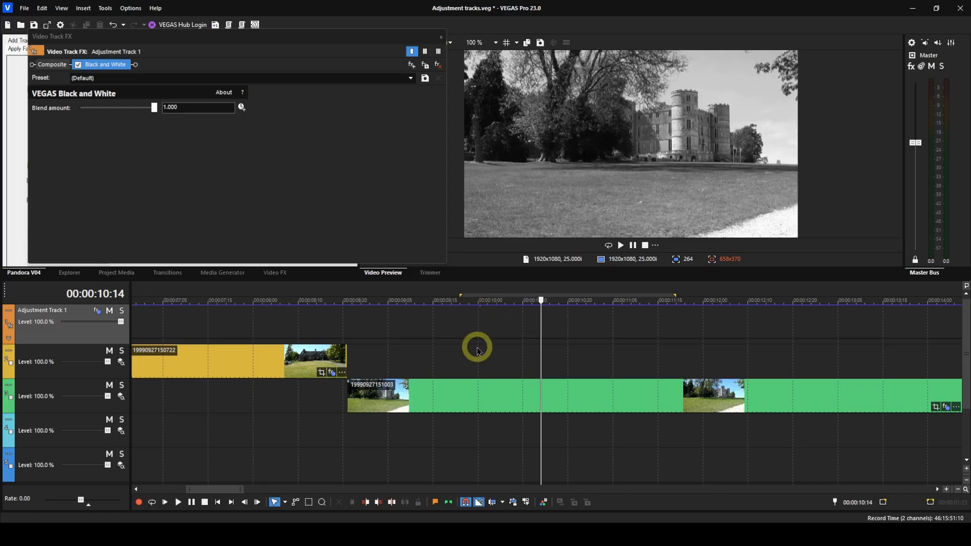
scroll(477, 350, down, 8)
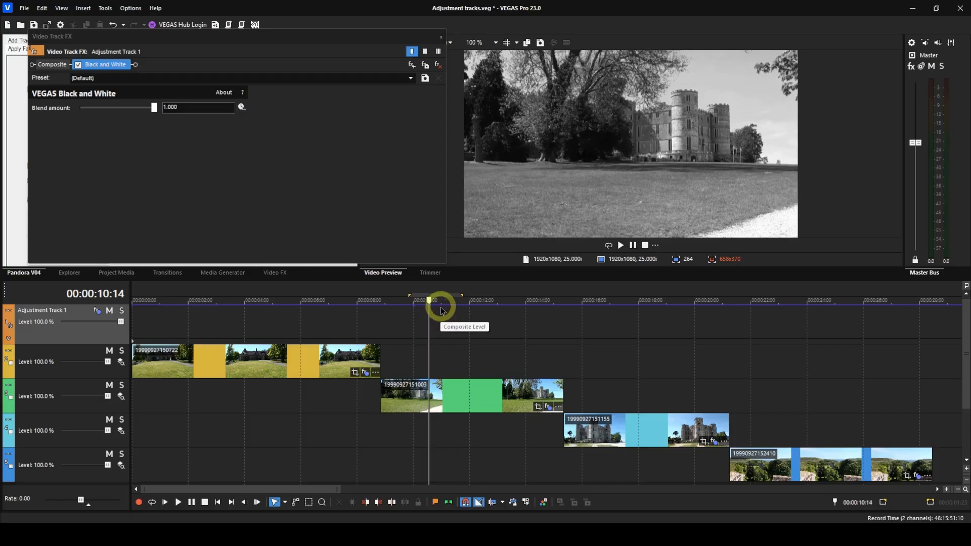
right_click(441, 308)
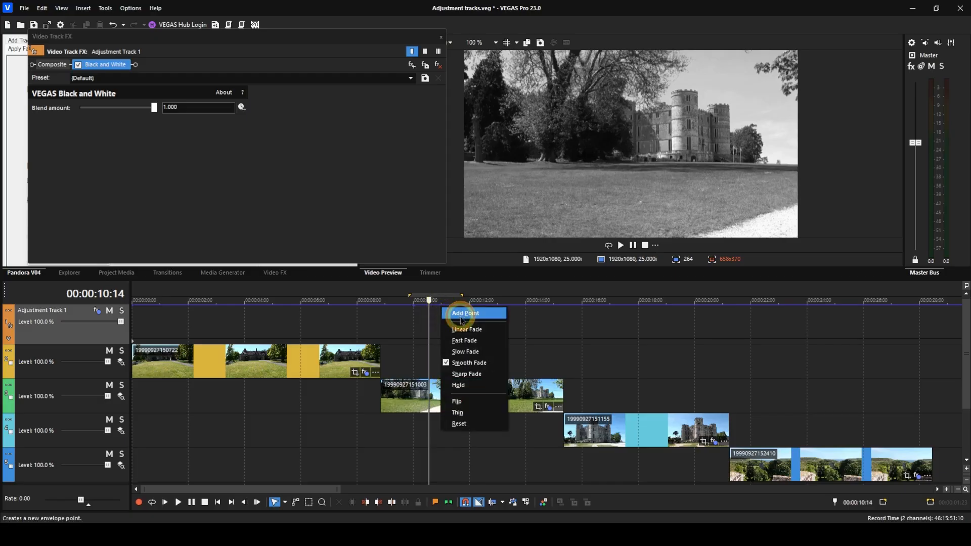
click(461, 319)
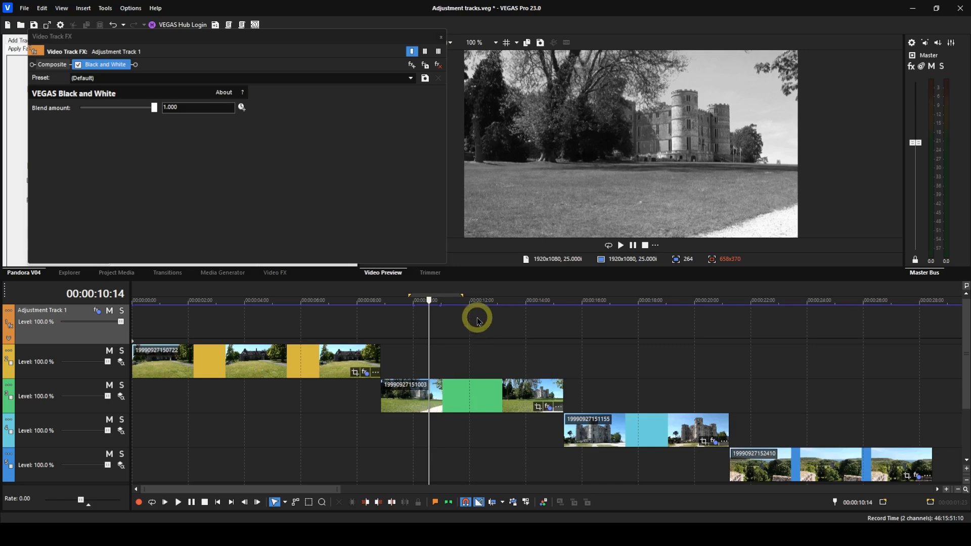
drag(482, 311, 486, 369)
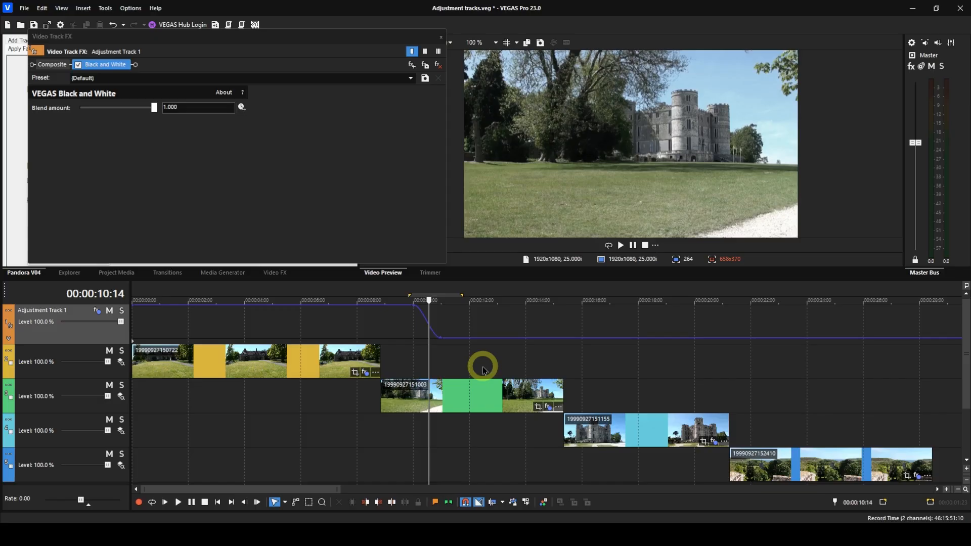
Step: Play through the Black and White fade-out, and lengthen it by moving its end point to about 00:00:13:15
click(354, 331)
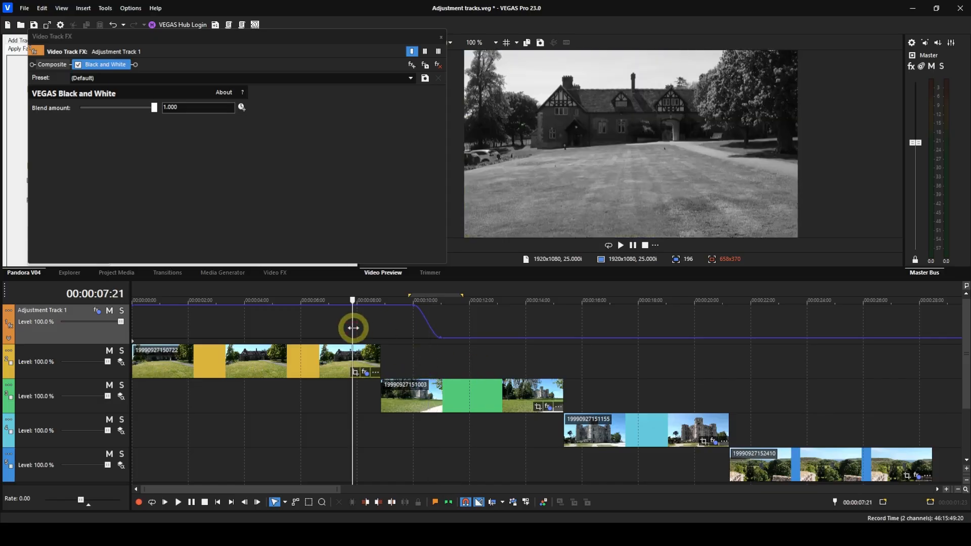
key(space)
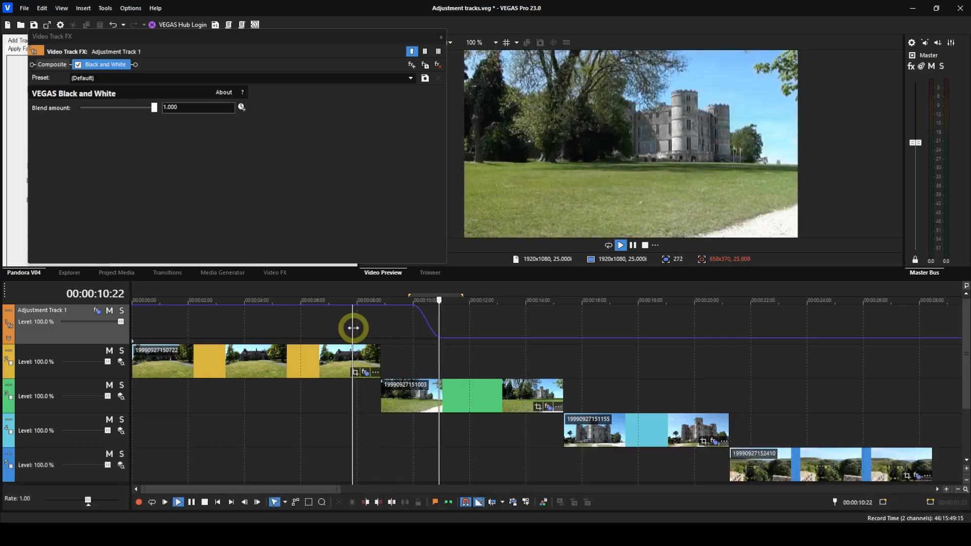
key(space)
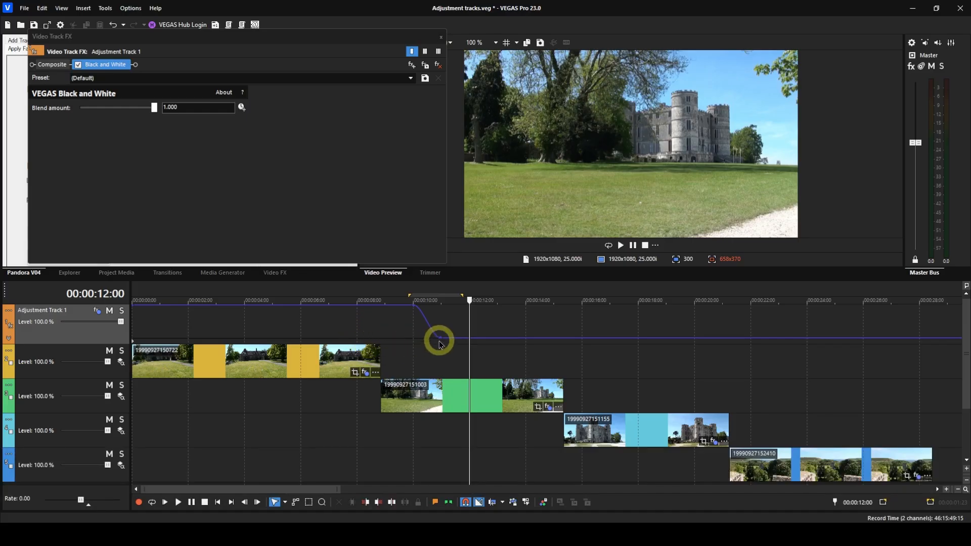
drag(439, 343, 516, 361)
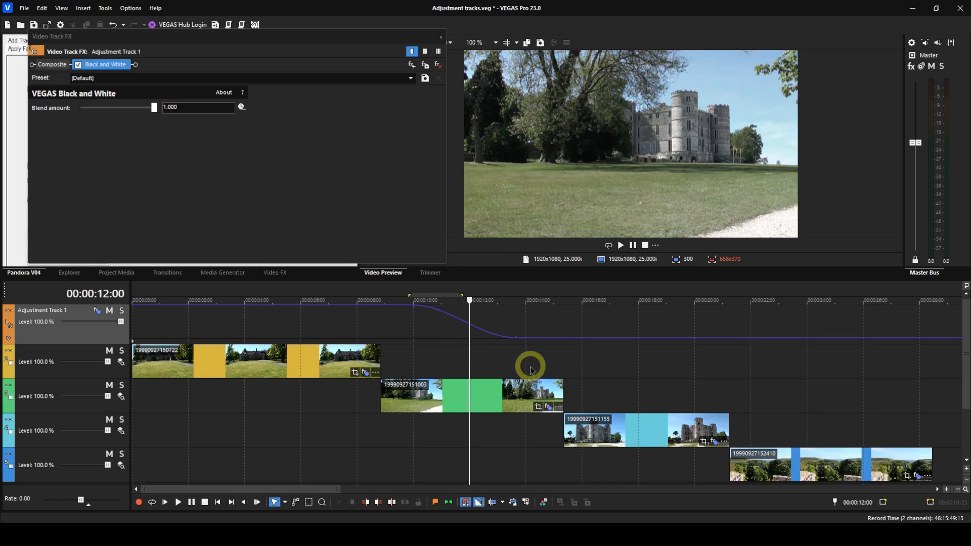
Step: Try 50% composite strength on the fade's end point, and return the point to 0% Composite Strength
right_click(519, 342)
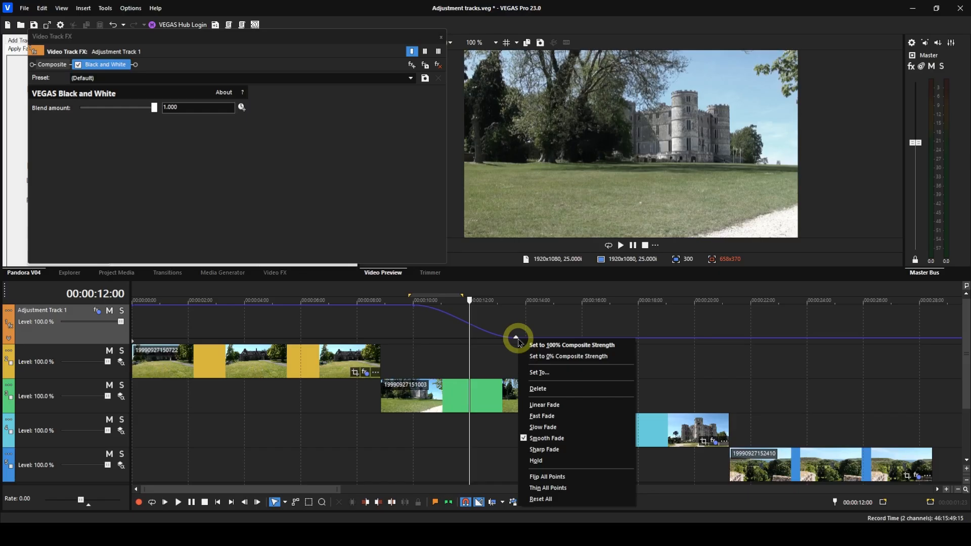
click(539, 372)
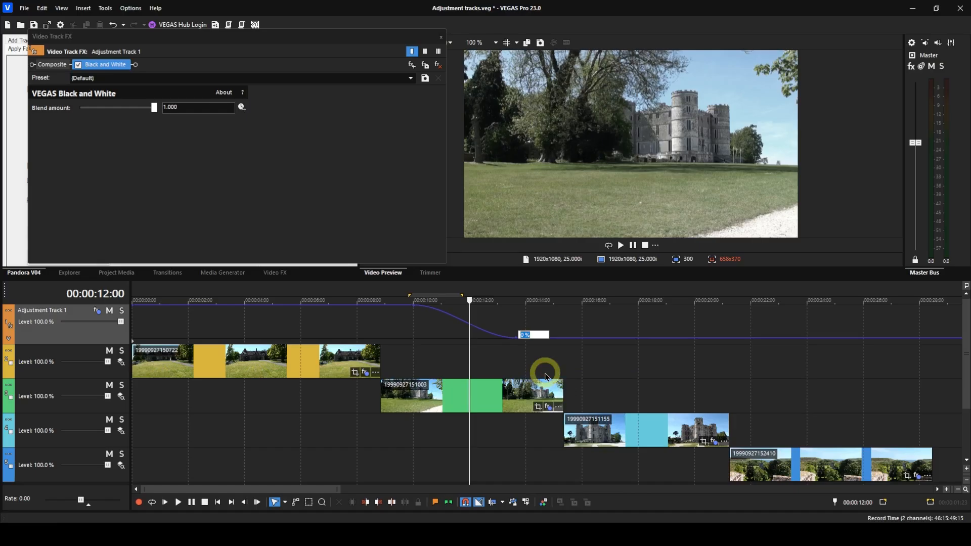
text(5)
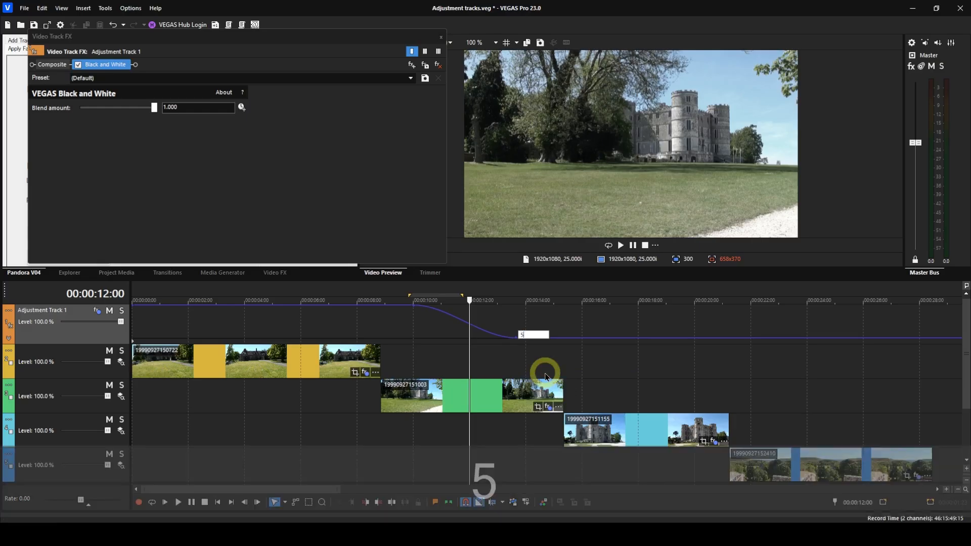
text(0)
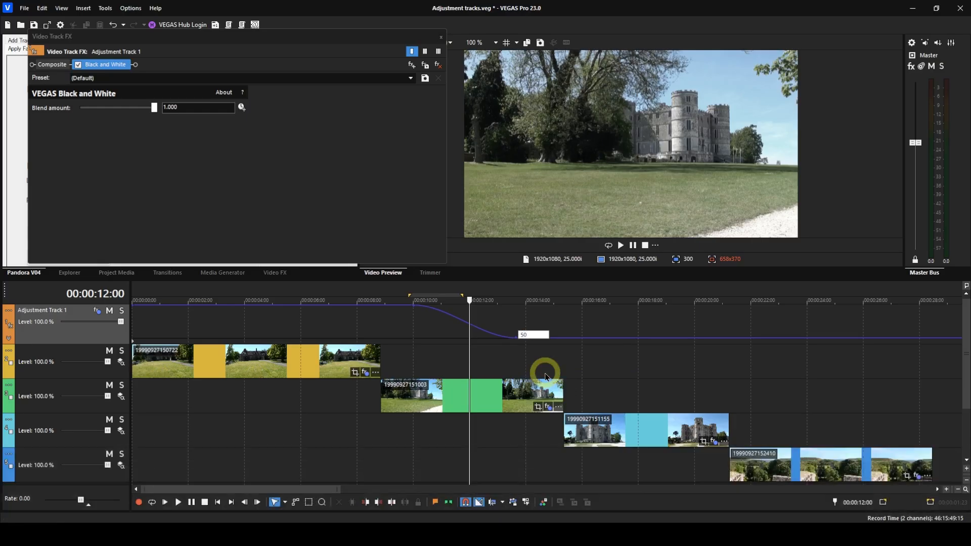
key(Return)
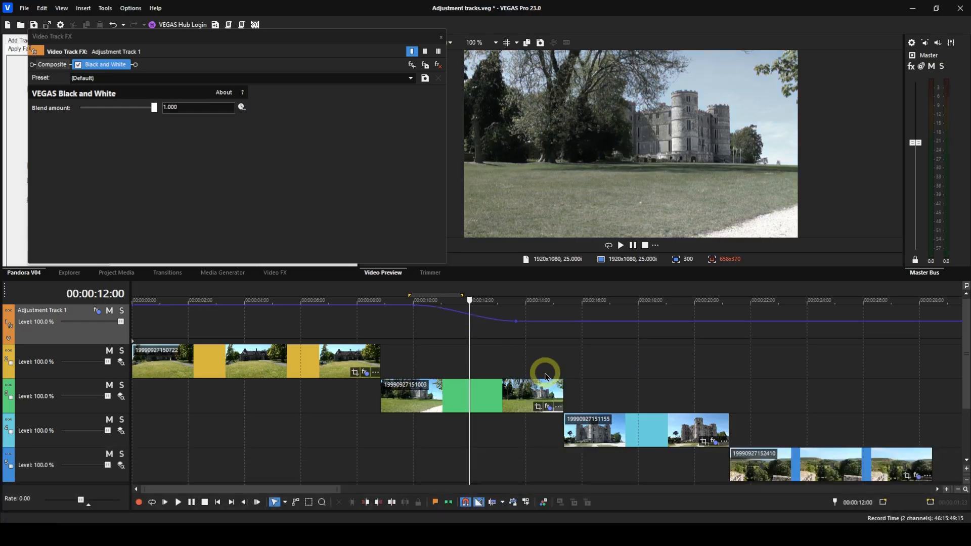
right_click(516, 325)
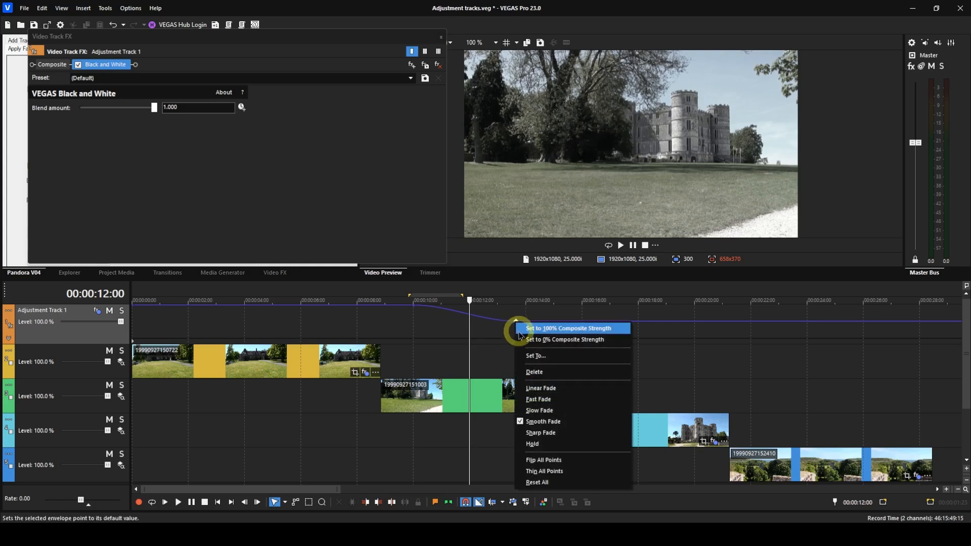
click(529, 339)
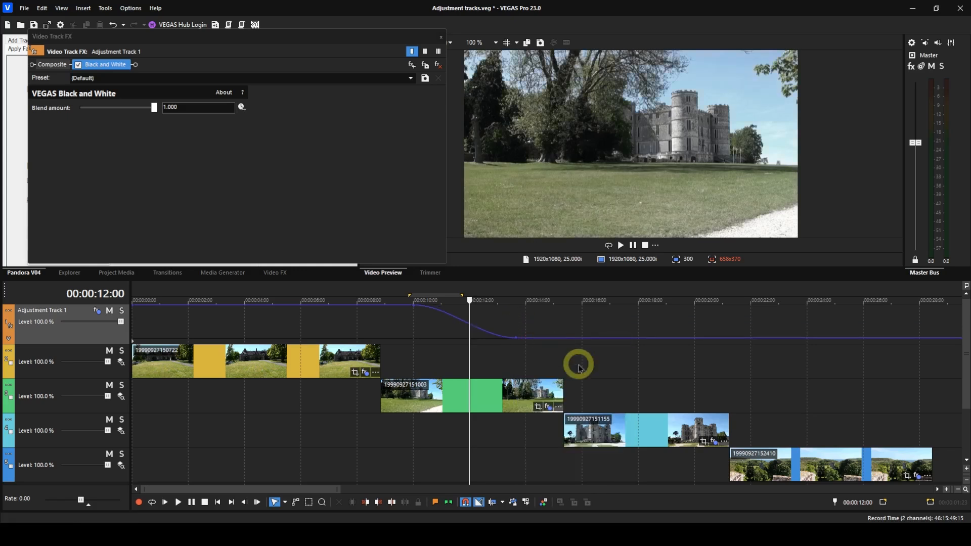
Step: Add envelope points at about 00:00:17:08 and 00:00:19:16, and raise the envelope to 100% from the second one
right_click(414, 307)
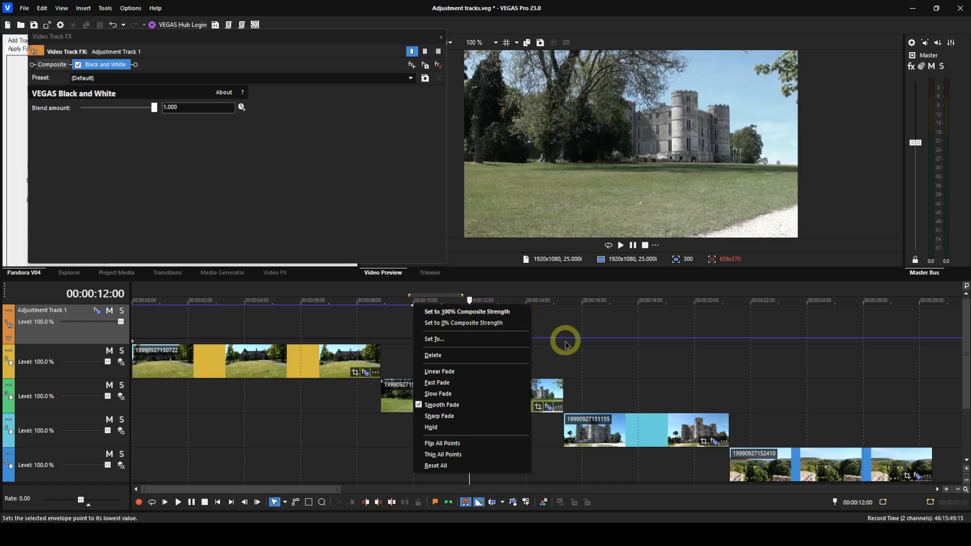
click(556, 320)
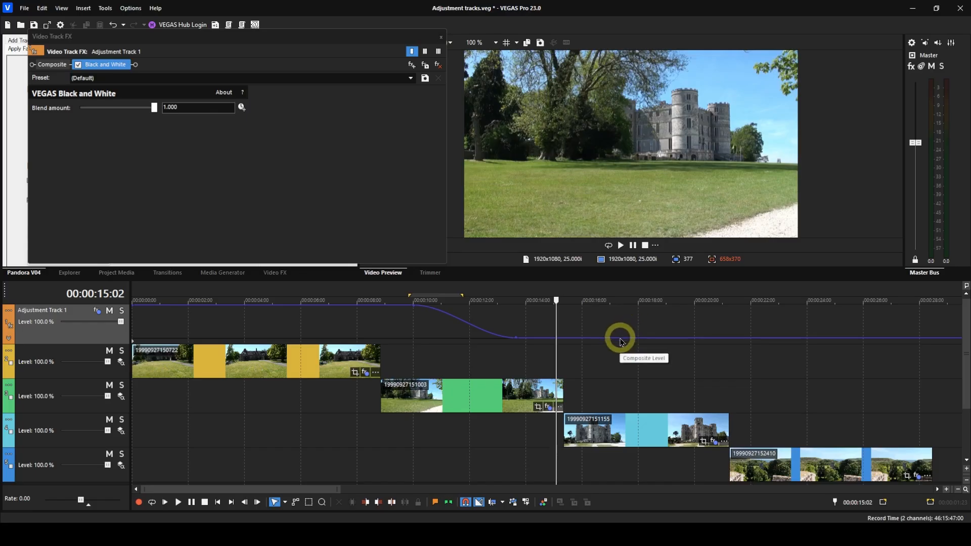
right_click(621, 342)
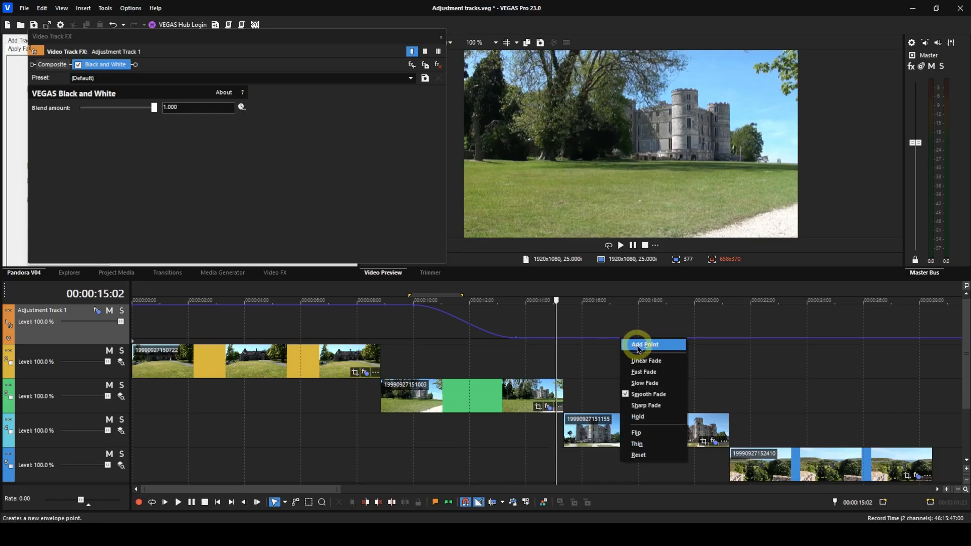
click(639, 346)
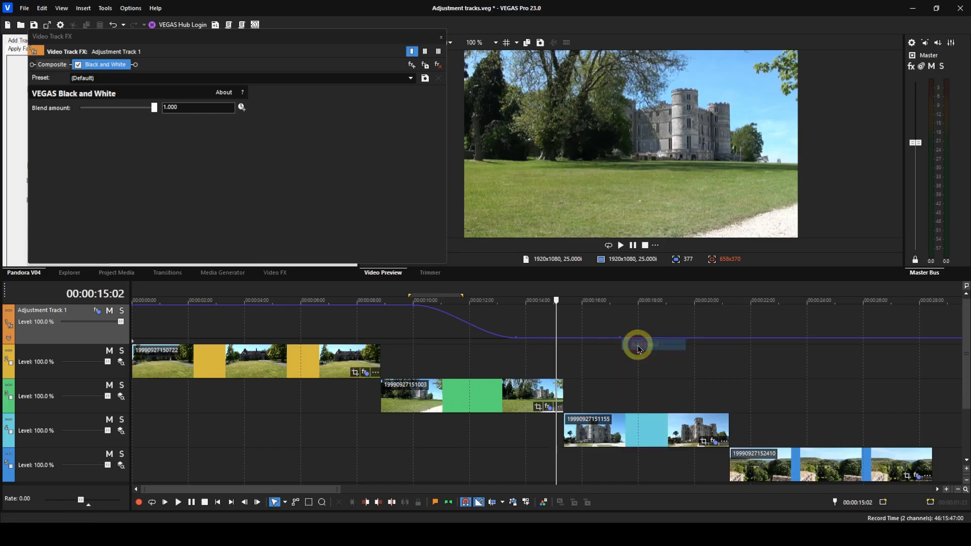
right_click(686, 341)
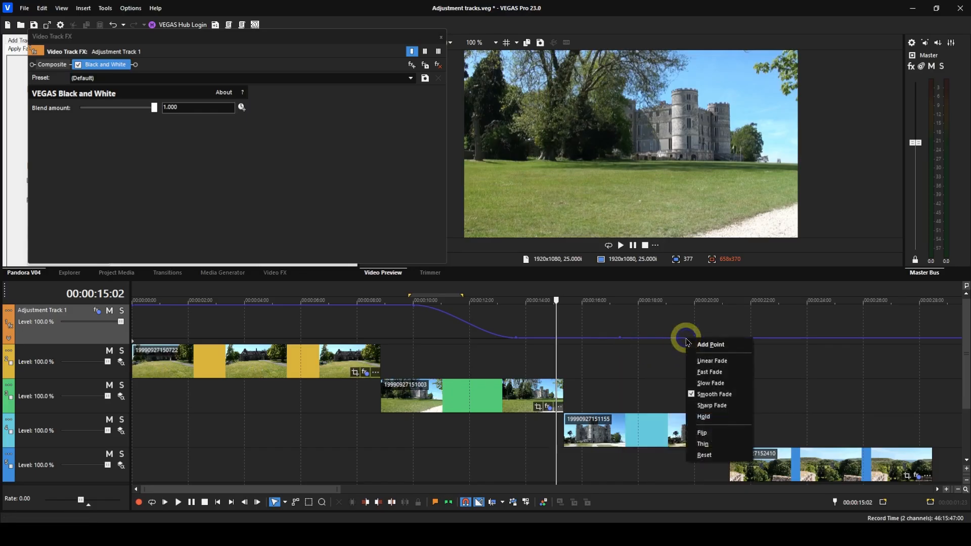
click(698, 349)
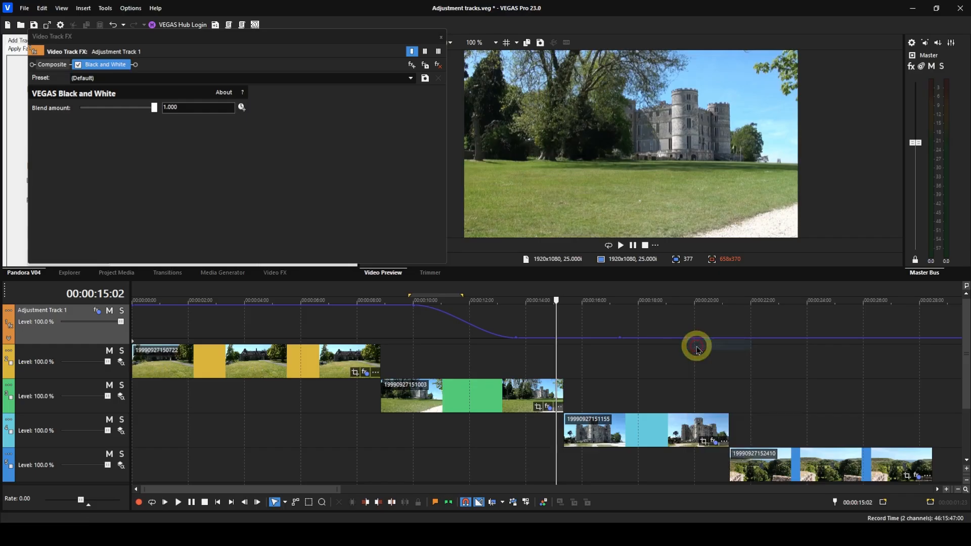
drag(693, 343, 713, 303)
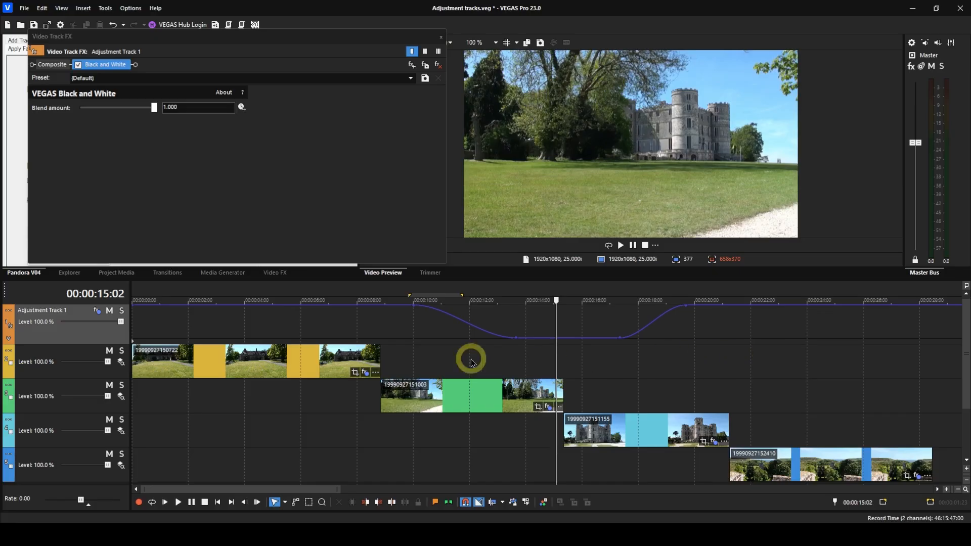
Step: Expand the adjustment track's Black and White keyframe row, reopen the effect settings from that row, and close them
click(9, 339)
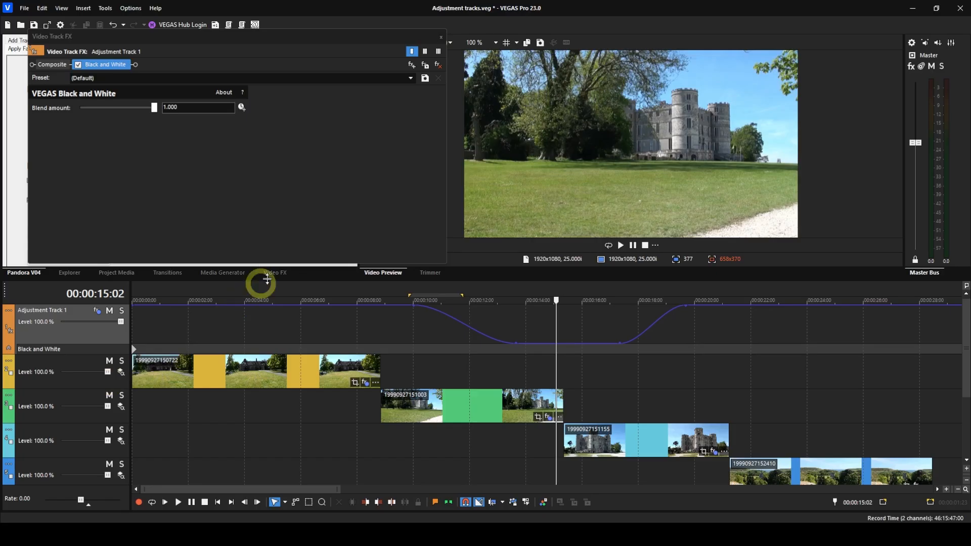
click(441, 38)
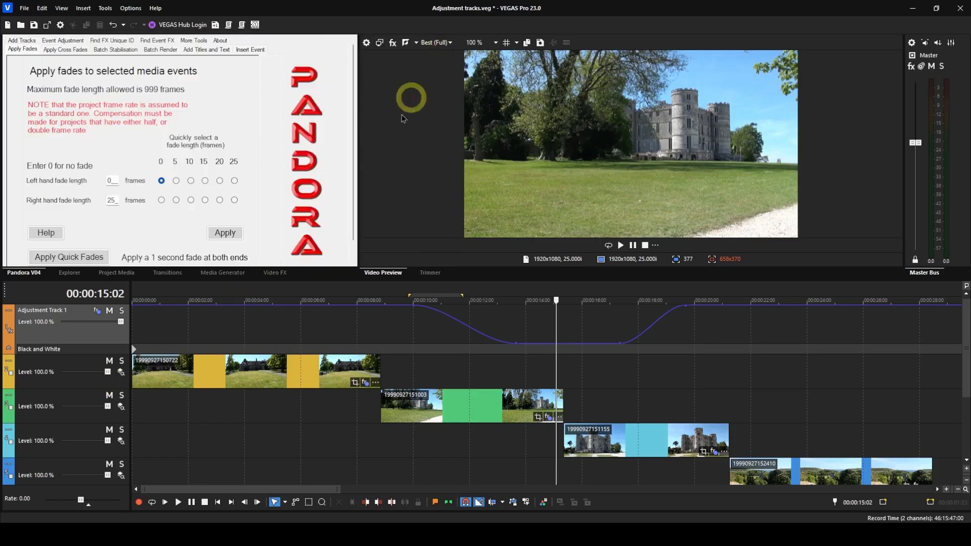
click(27, 353)
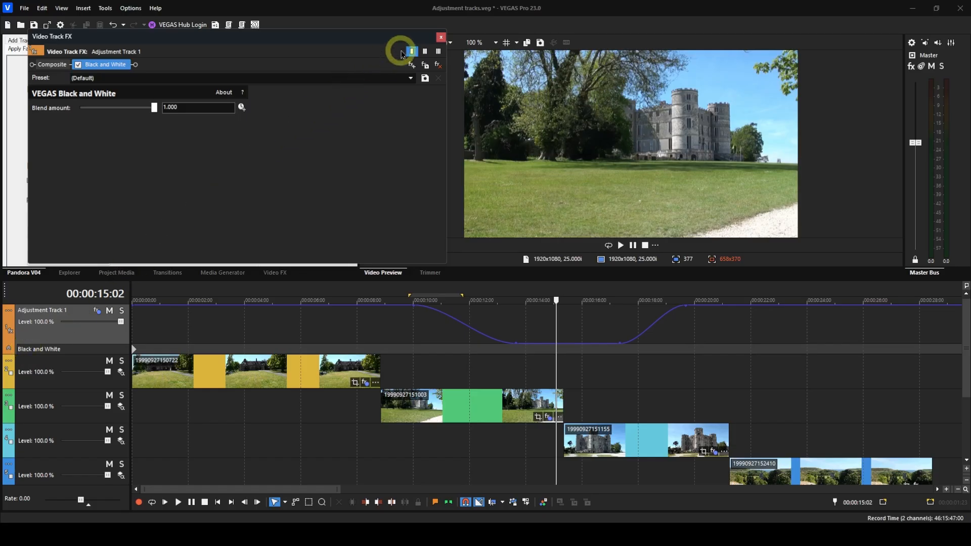
click(441, 39)
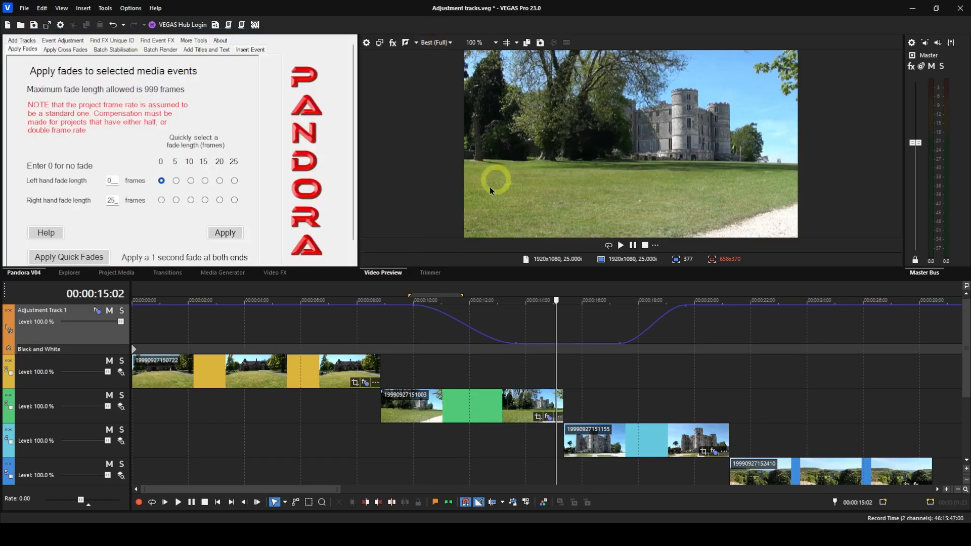